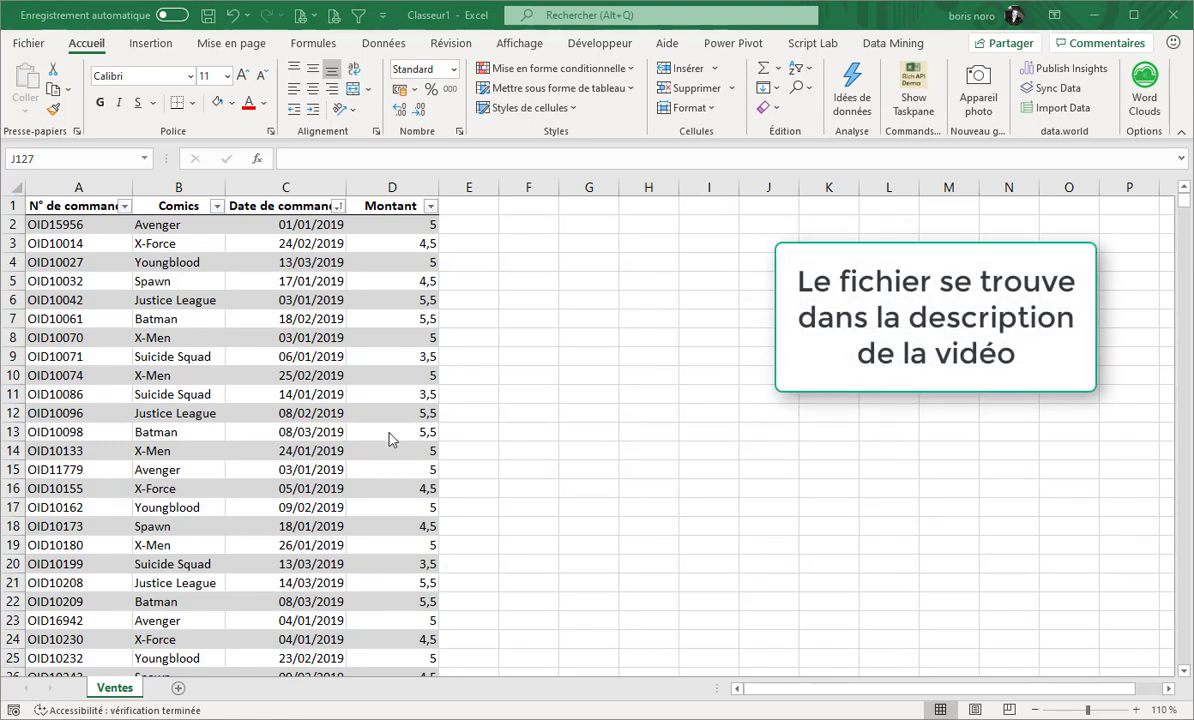
pyautogui.click(392, 198)
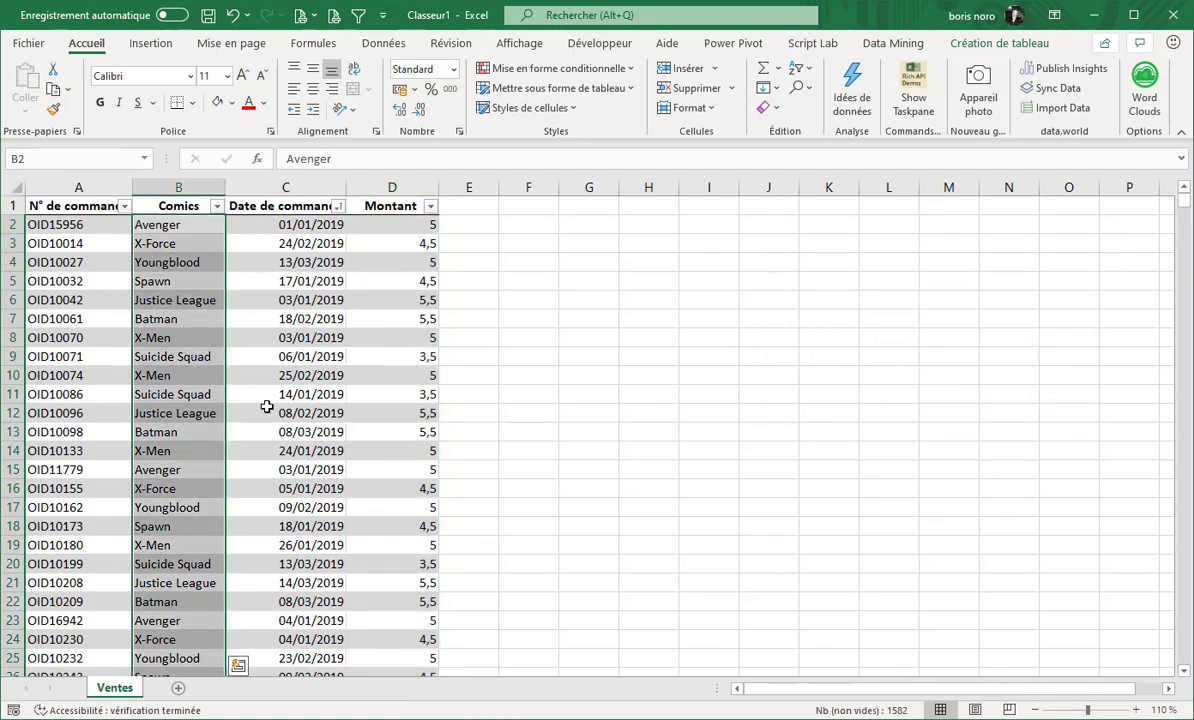
pyautogui.click(166, 228)
pyautogui.click(165, 245)
pyautogui.click(165, 263)
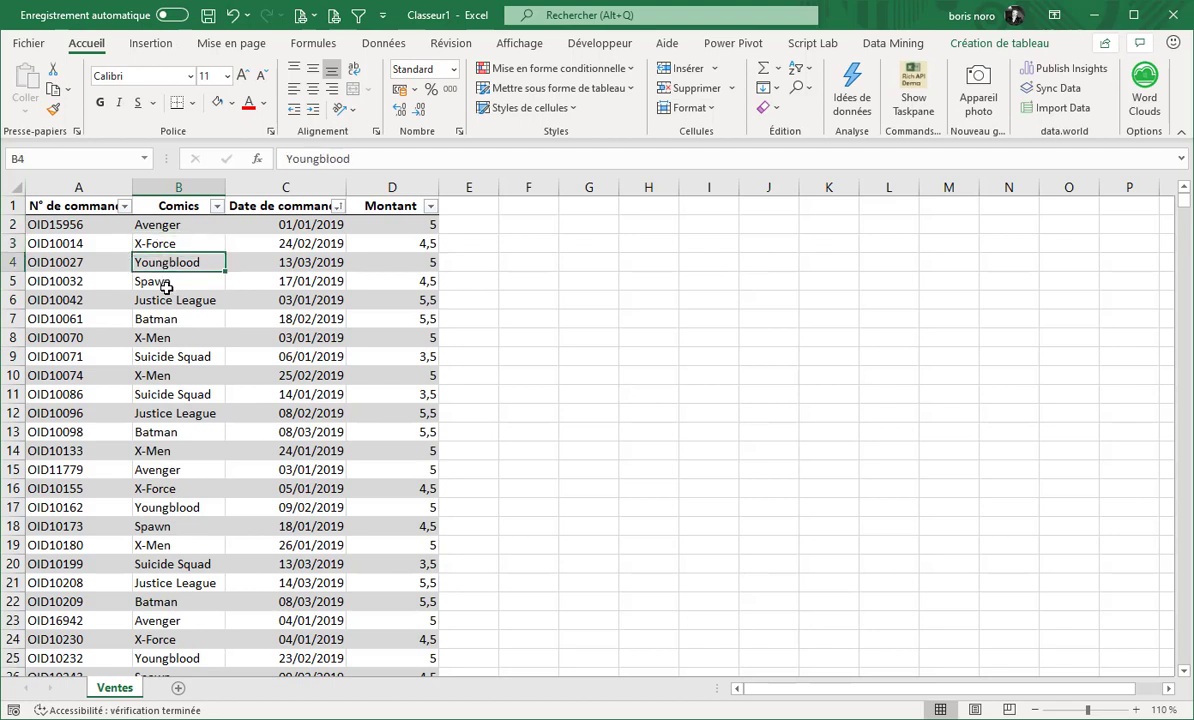
pyautogui.click(160, 282)
pyautogui.click(762, 428)
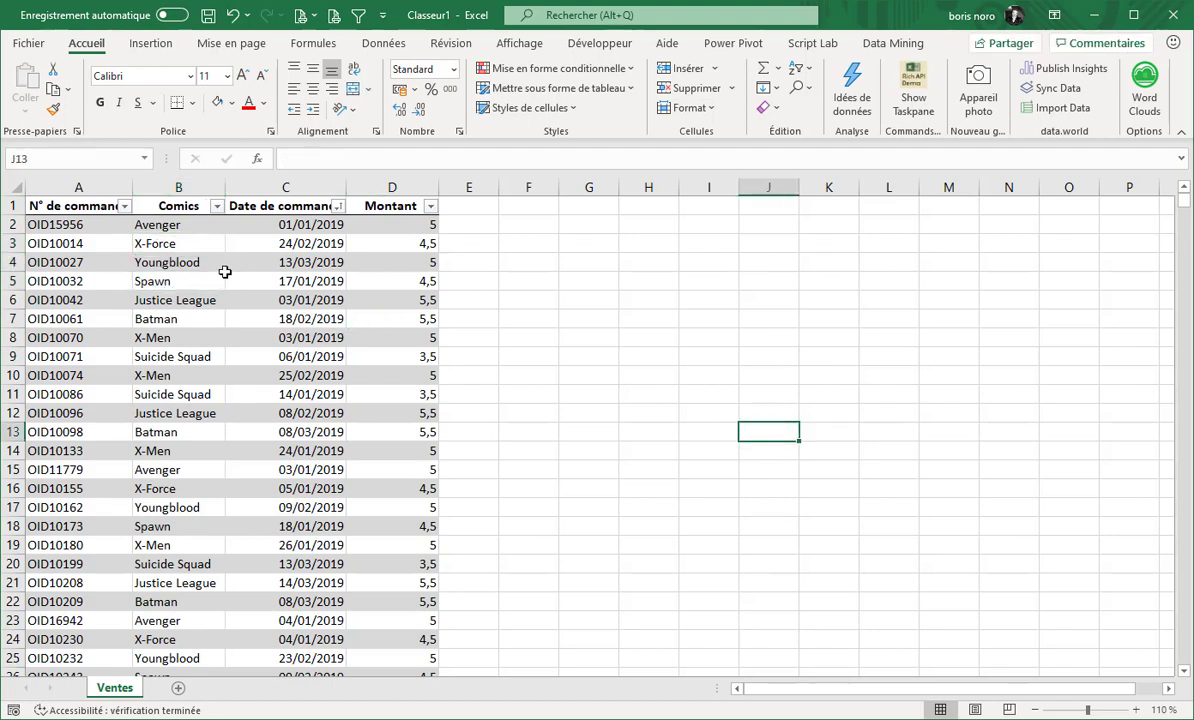
# Add the sales table on the Ventes sheet to the Power Pivot data model
pyautogui.click(117, 226)
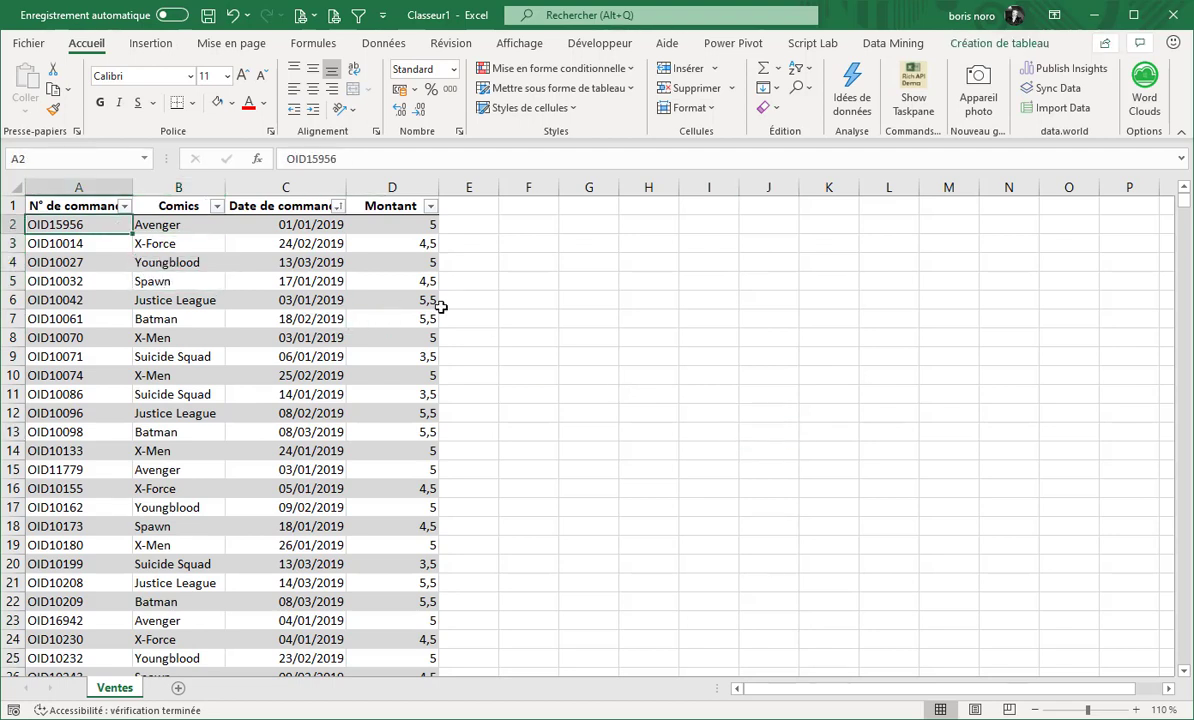
pyautogui.click(735, 44)
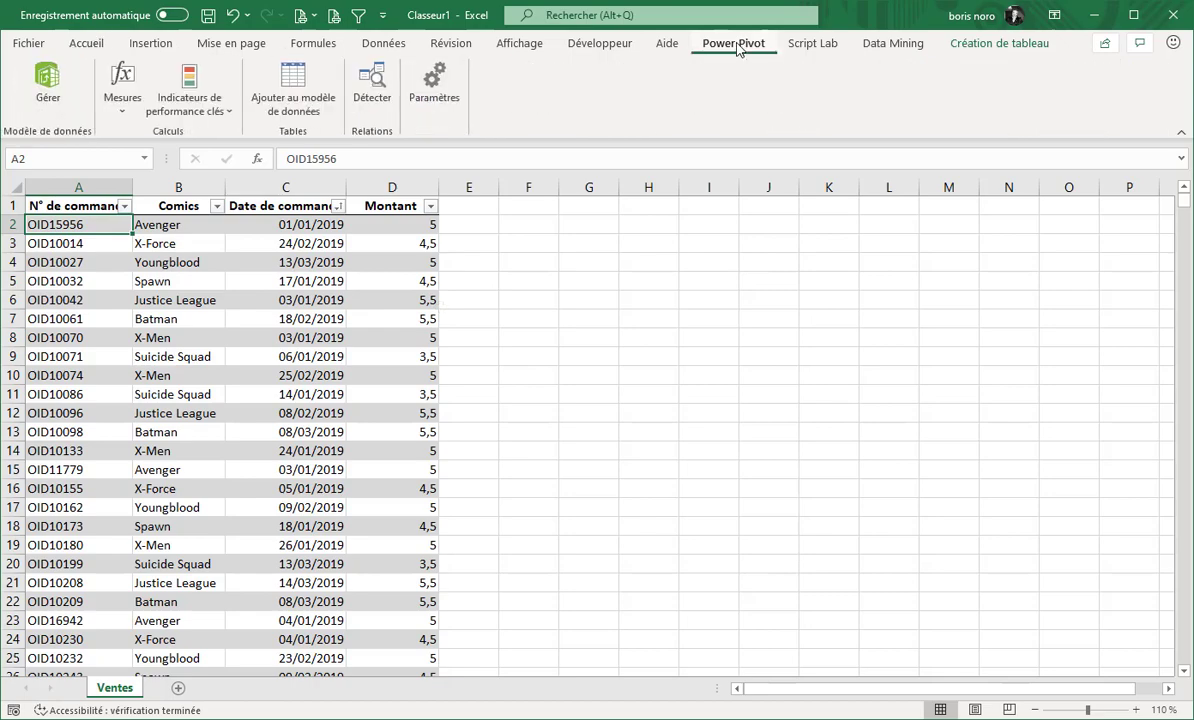
pyautogui.click(293, 108)
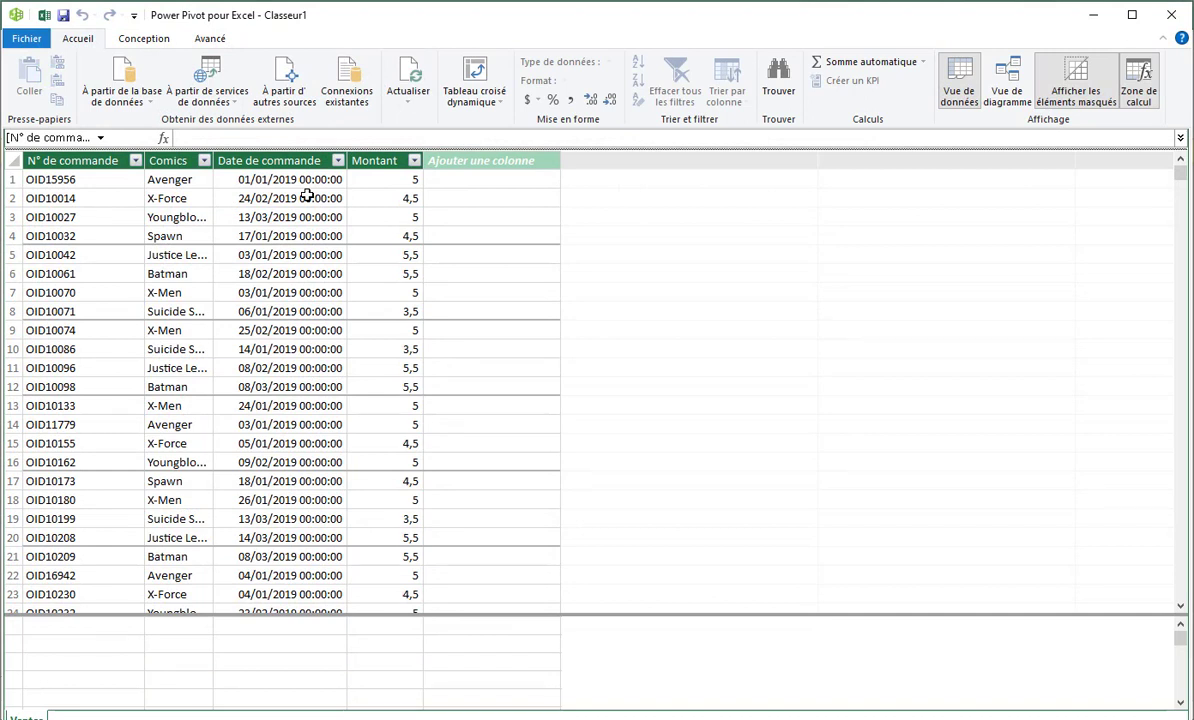
# Create a new date table in the data model and look through its rows to the last date
pyautogui.click(143, 38)
pyautogui.click(512, 98)
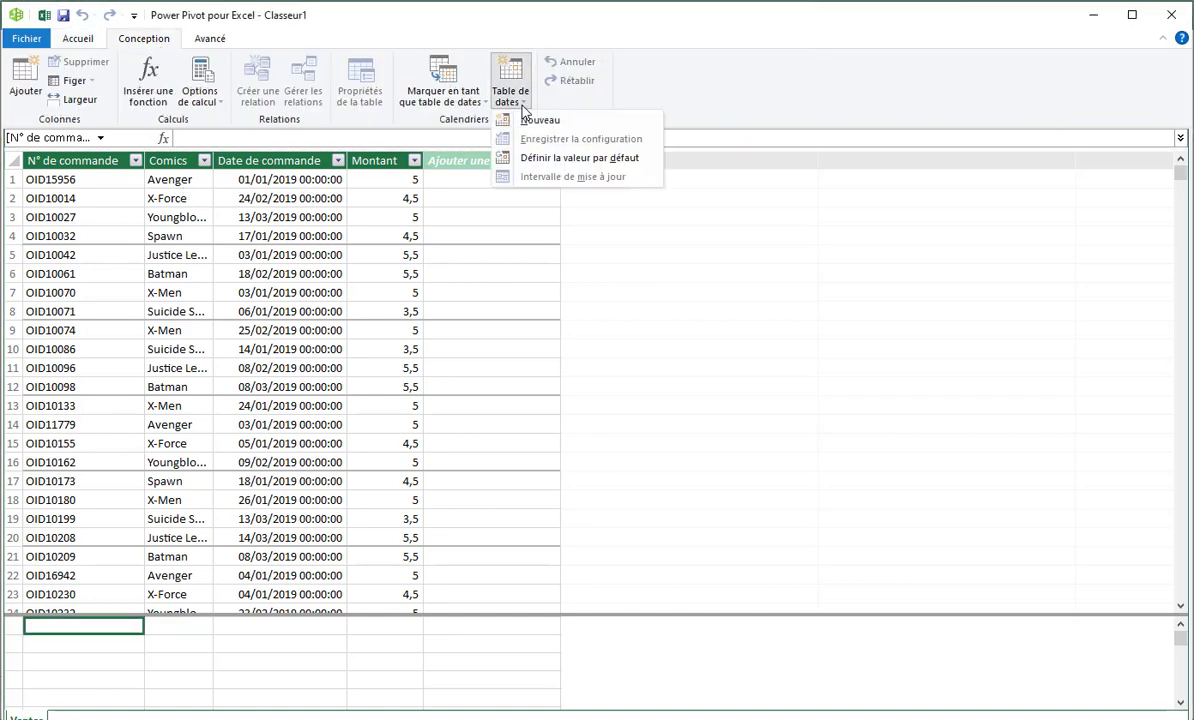
pyautogui.click(528, 119)
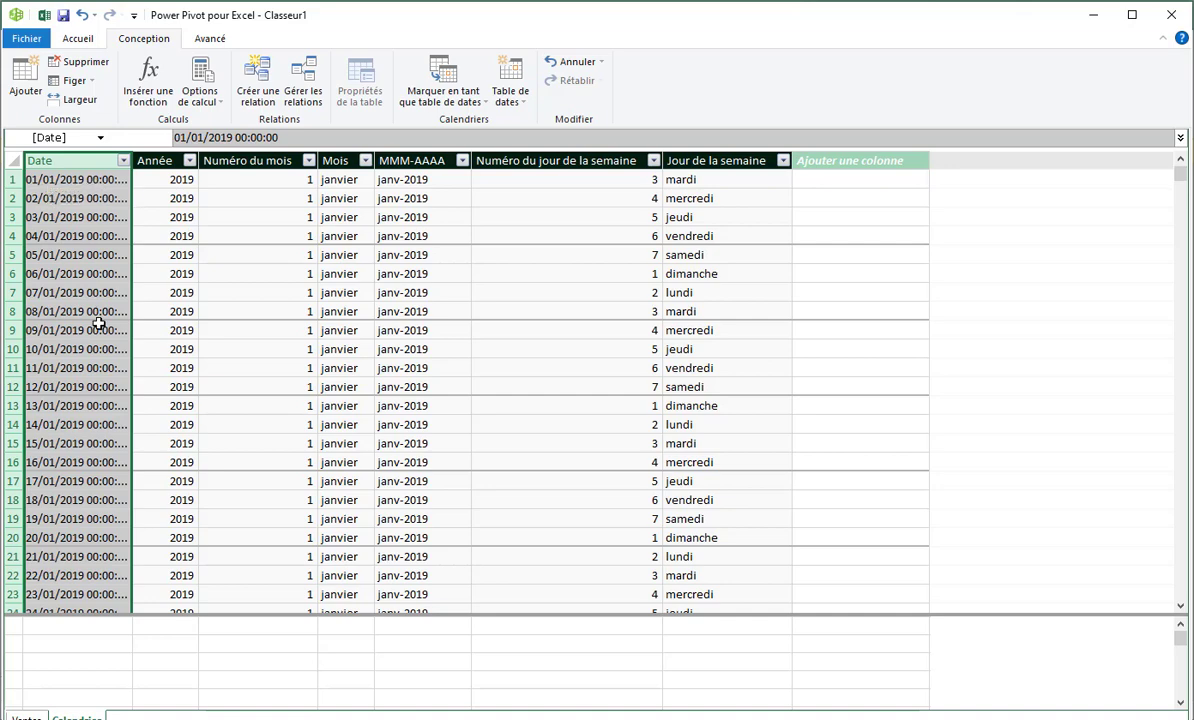
pyautogui.scroll(-1, 99, 324)
pyautogui.moveTo(1180, 174); pyautogui.dragTo(1160, 590)
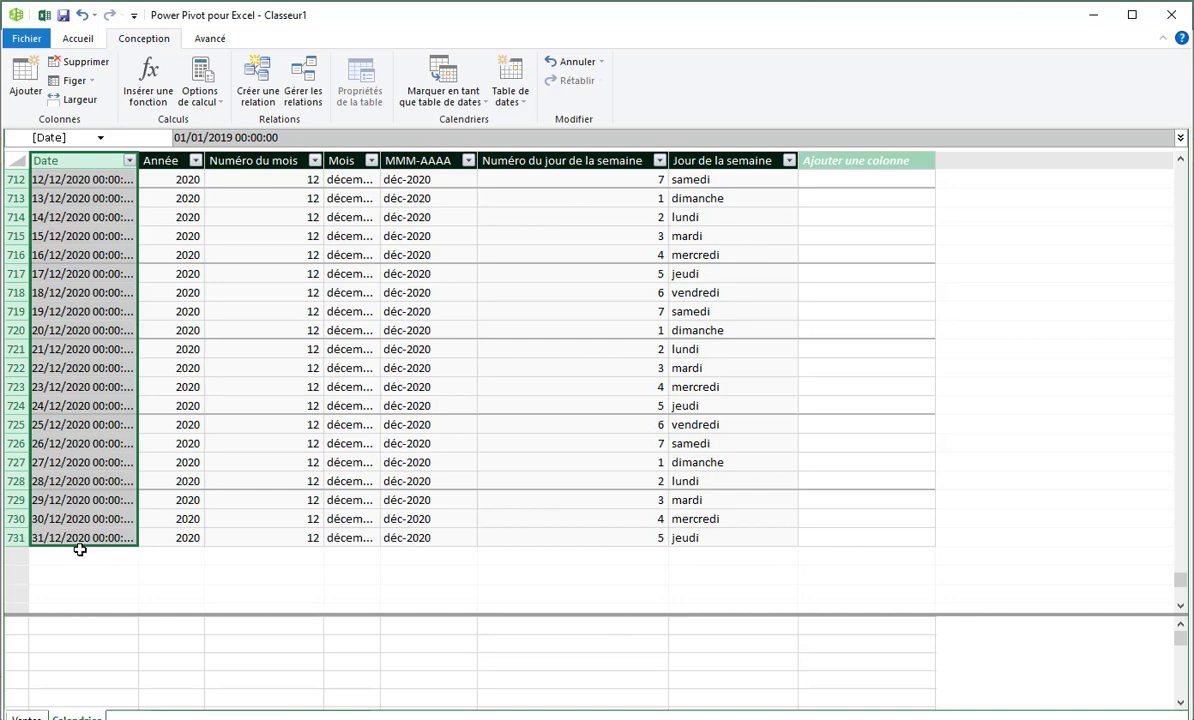
# In the diagram view, relate the Calendrier table's Date field to the Ventes table's Date de commande field
pyautogui.click(23, 716)
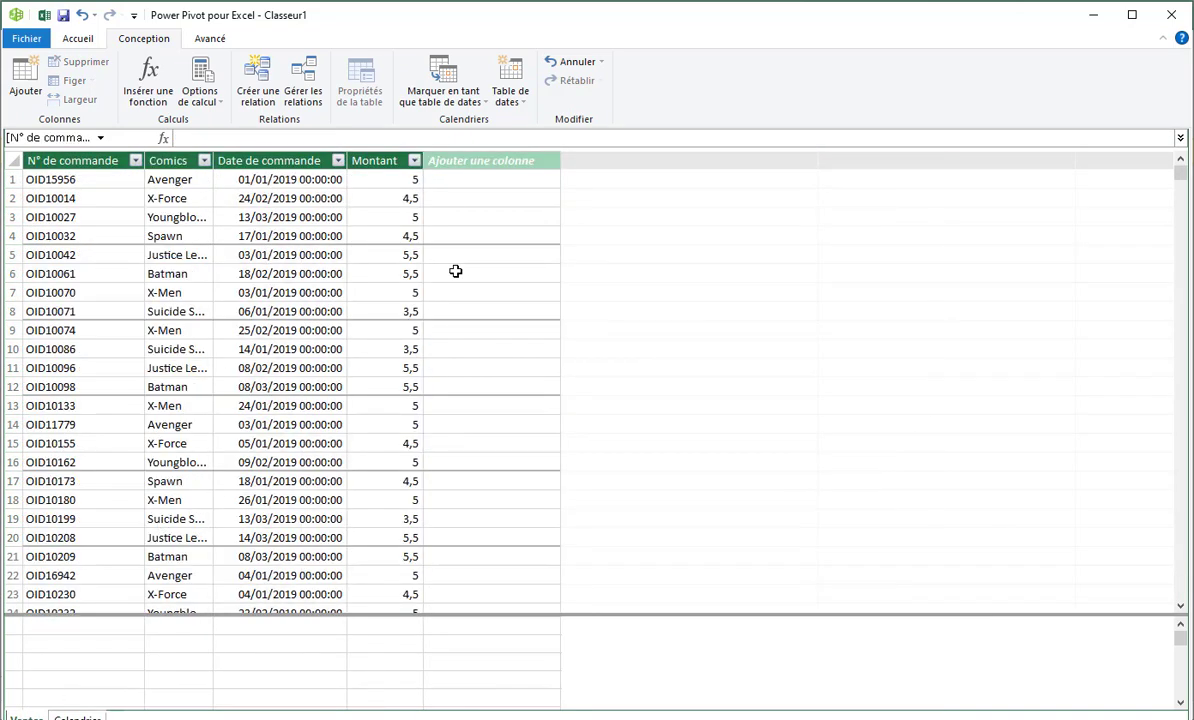
pyautogui.click(79, 40)
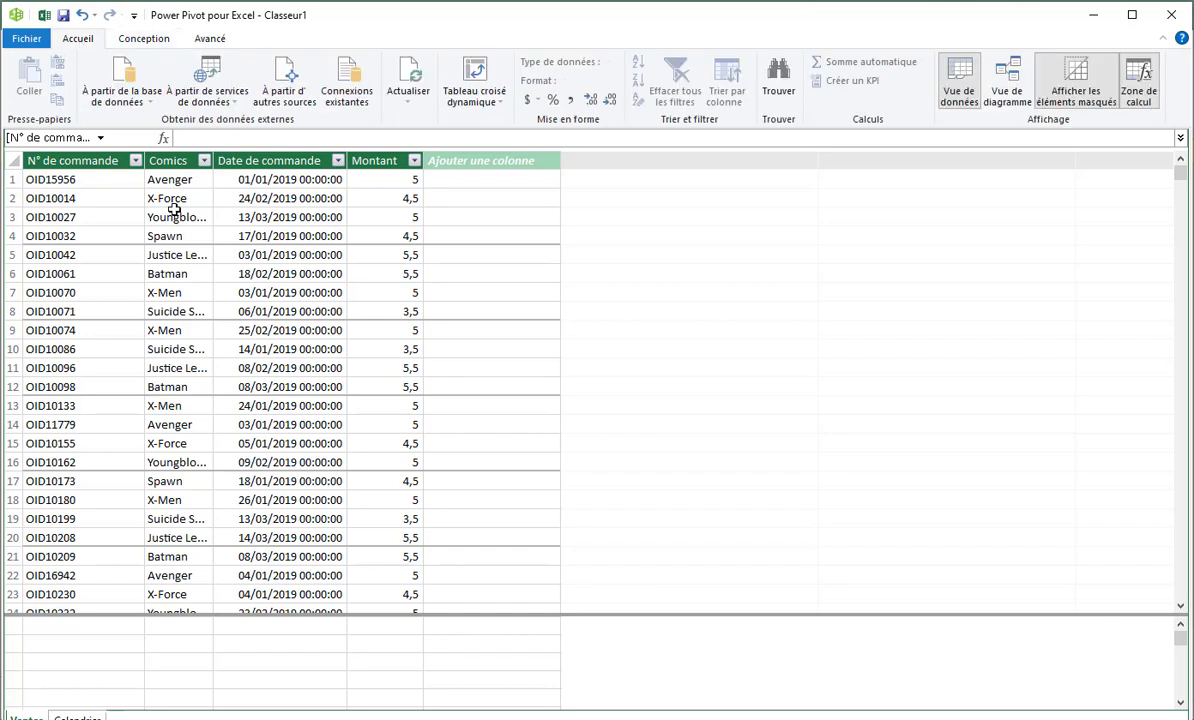
pyautogui.click(1017, 95)
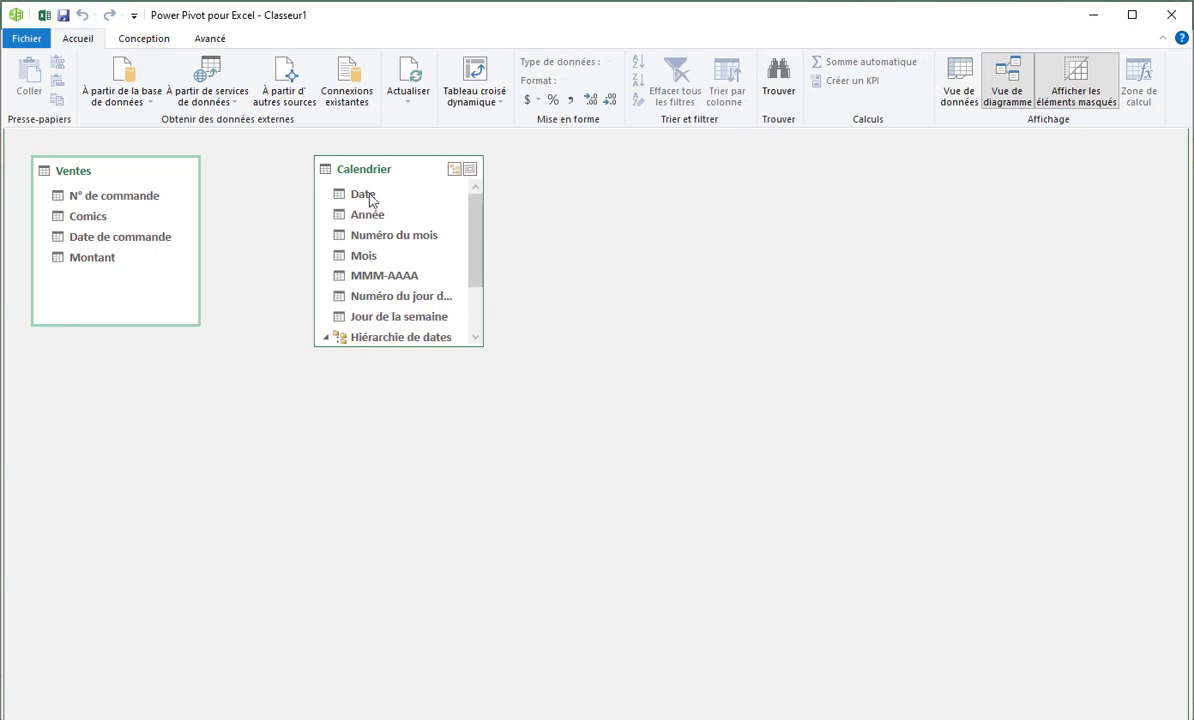
pyautogui.moveTo(369, 199); pyautogui.dragTo(156, 239)
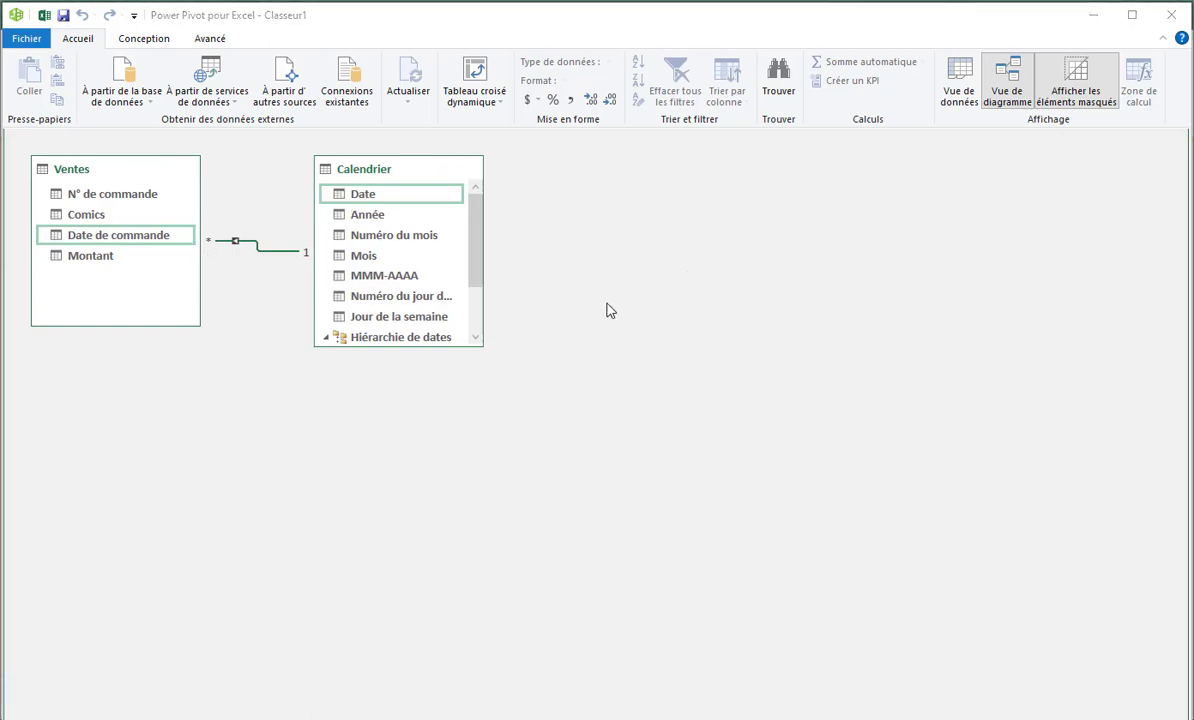
# Create a pivot table from the data model on a new worksheet
pyautogui.click(497, 104)
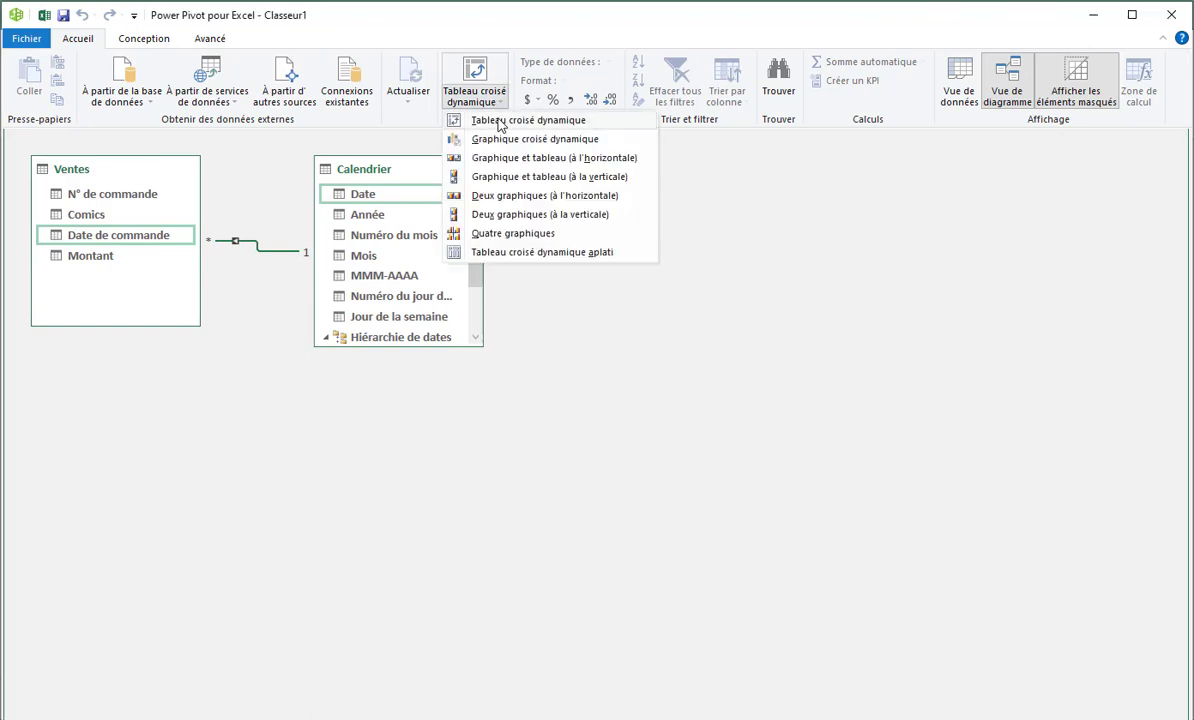
pyautogui.click(478, 121)
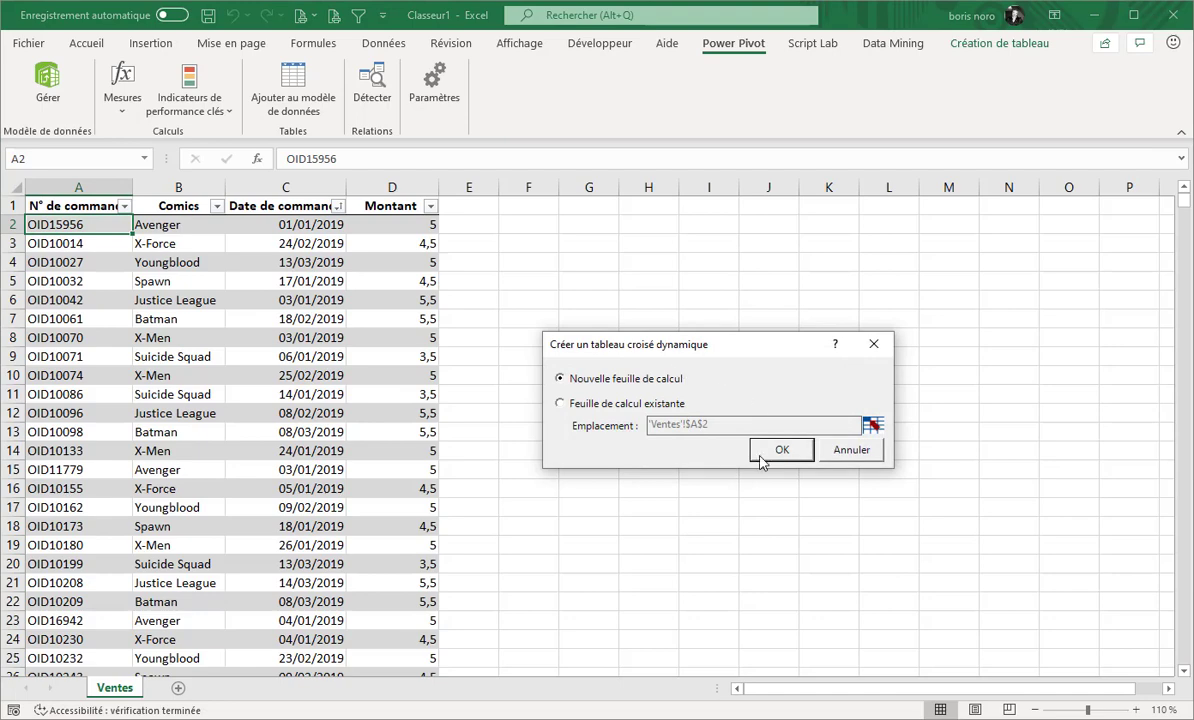
pyautogui.click(765, 455)
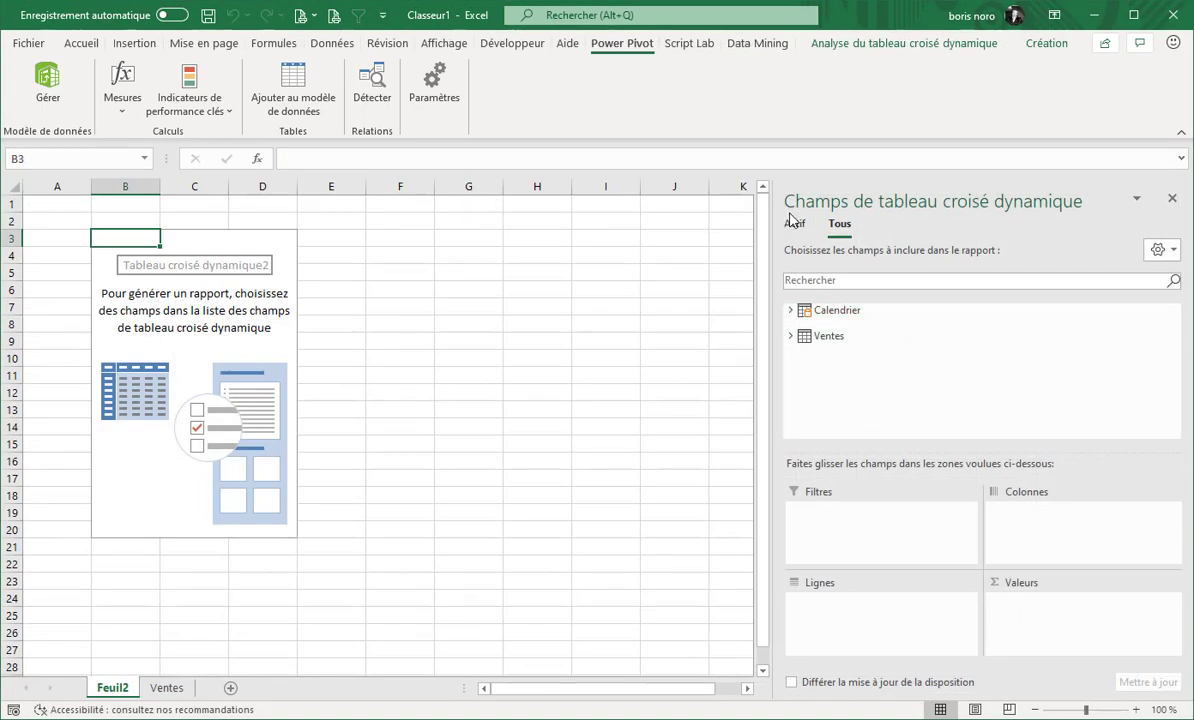
# Add the Date field of the Calendrier table to the pivot table's rows
pyautogui.click(790, 311)
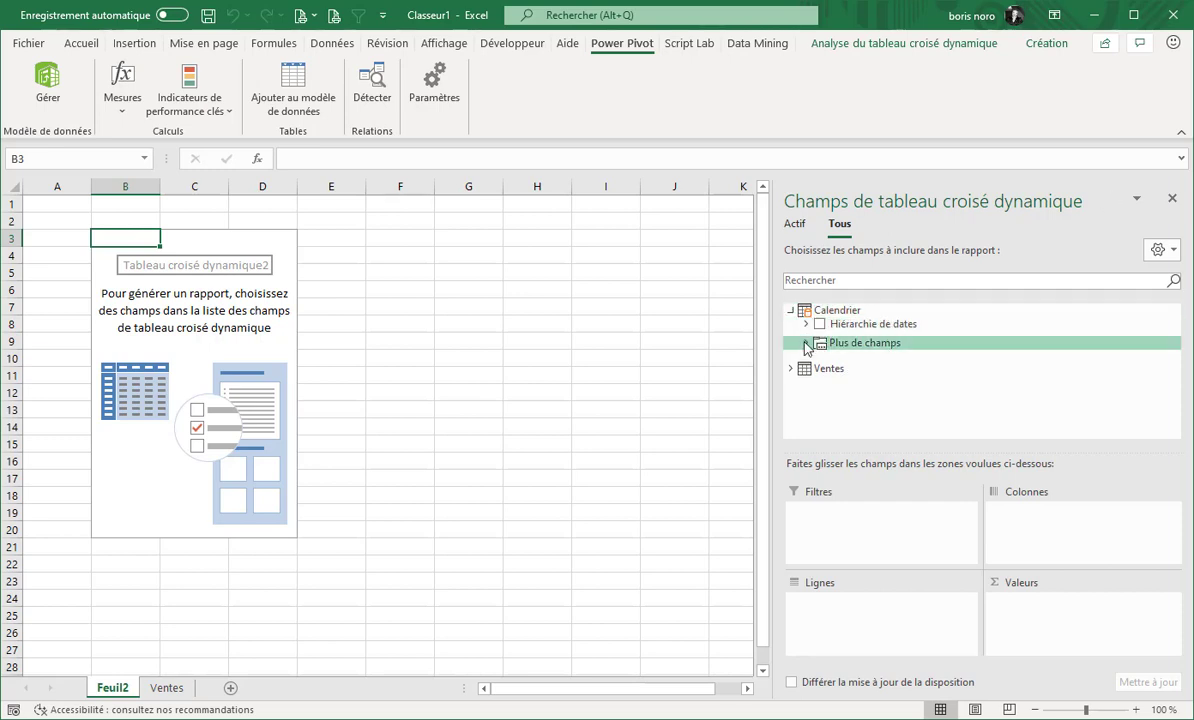
pyautogui.click(806, 344)
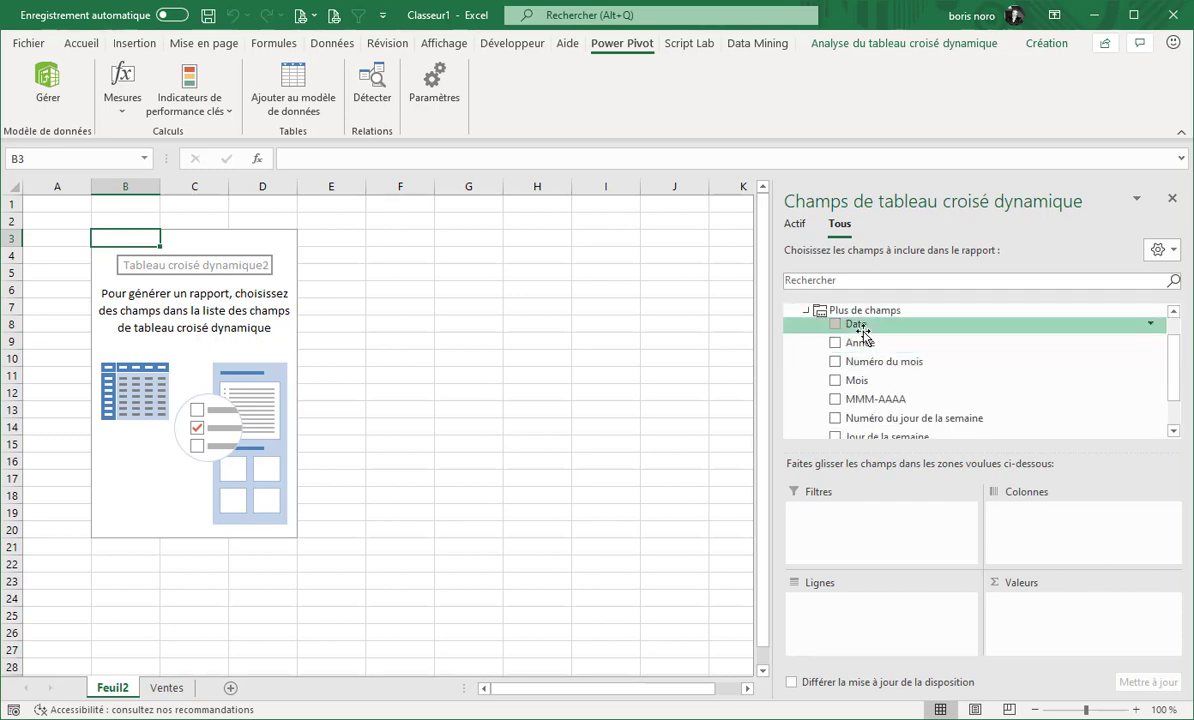
pyautogui.moveTo(862, 330); pyautogui.dragTo(840, 615)
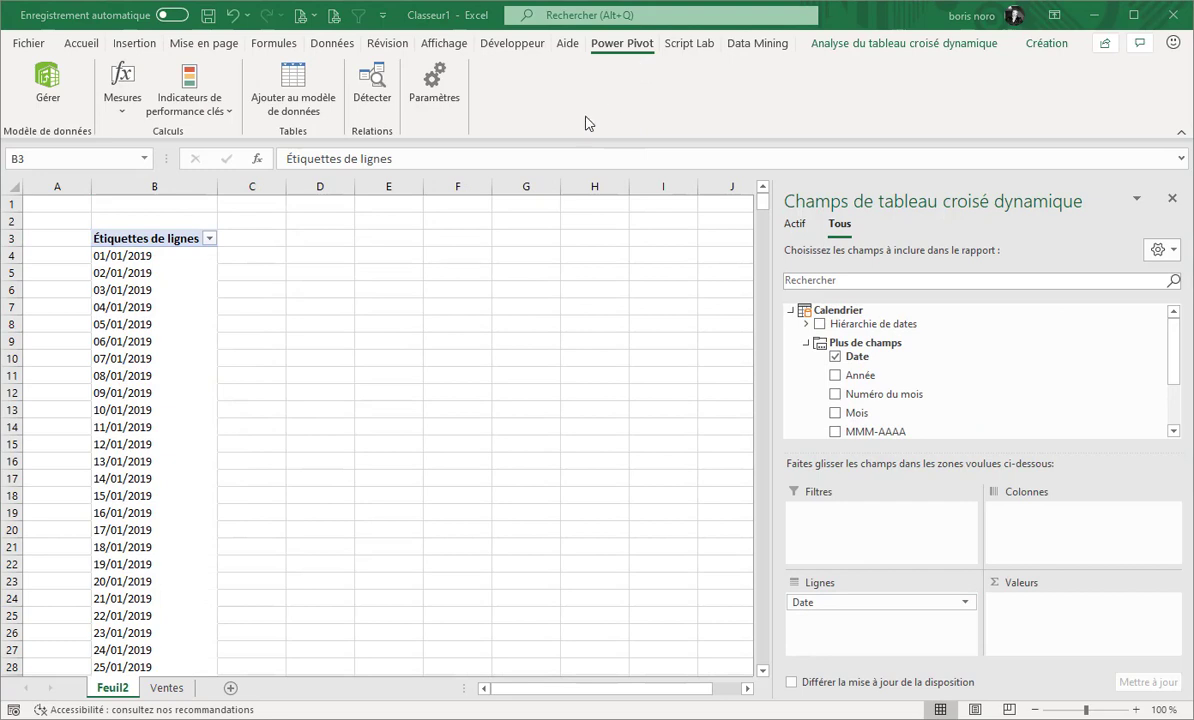
# Create a measure named "total cumulé / année" in the Ventes table and begin its formula with the TOTALYTD function
pyautogui.click(122, 100)
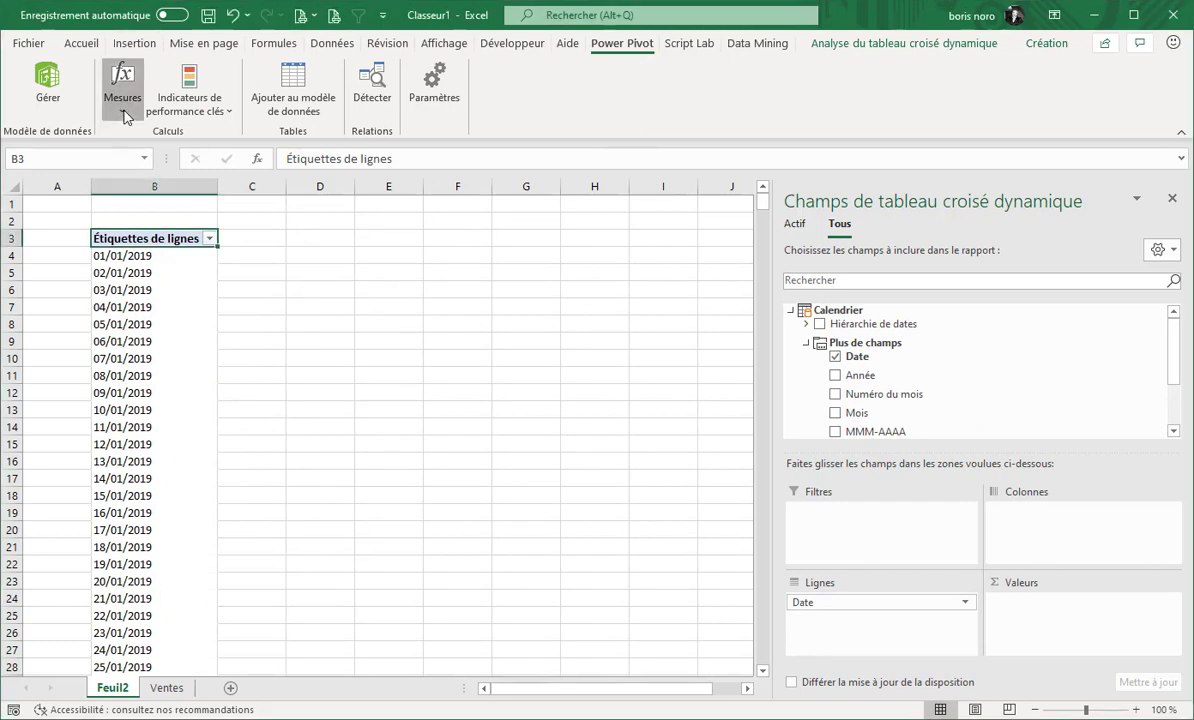
pyautogui.click(160, 134)
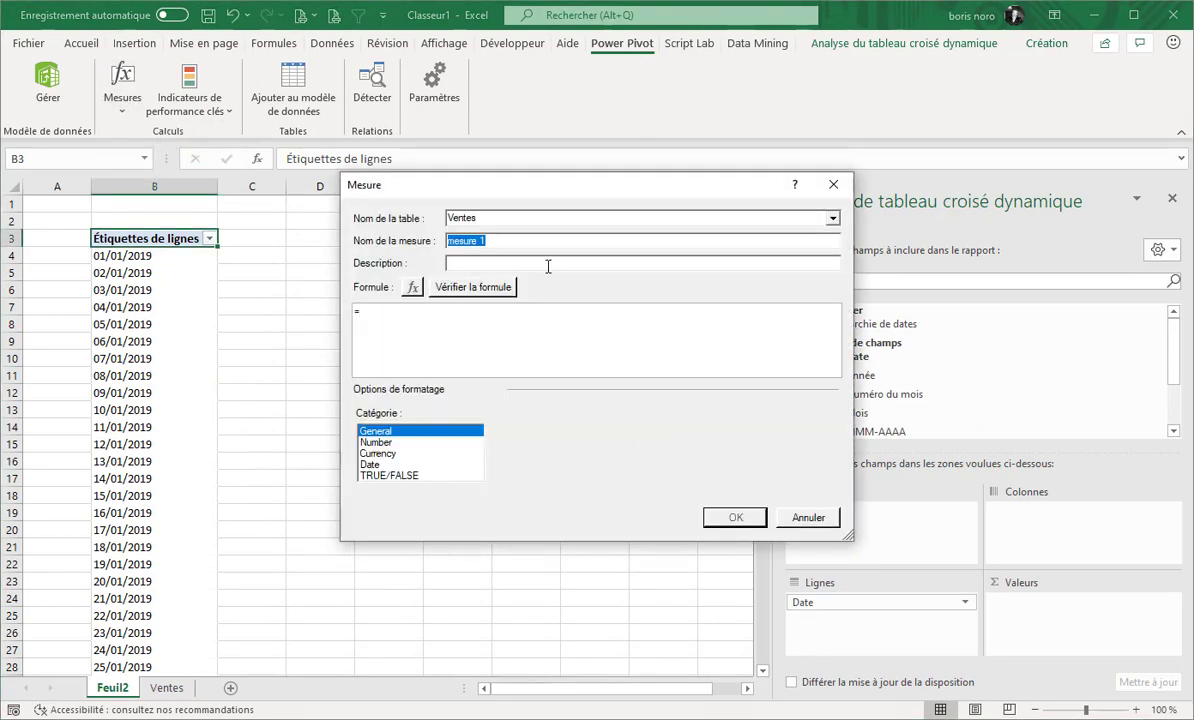
pyautogui.write('total cumulé / année')
pyautogui.click(409, 315)
pyautogui.write('tot')
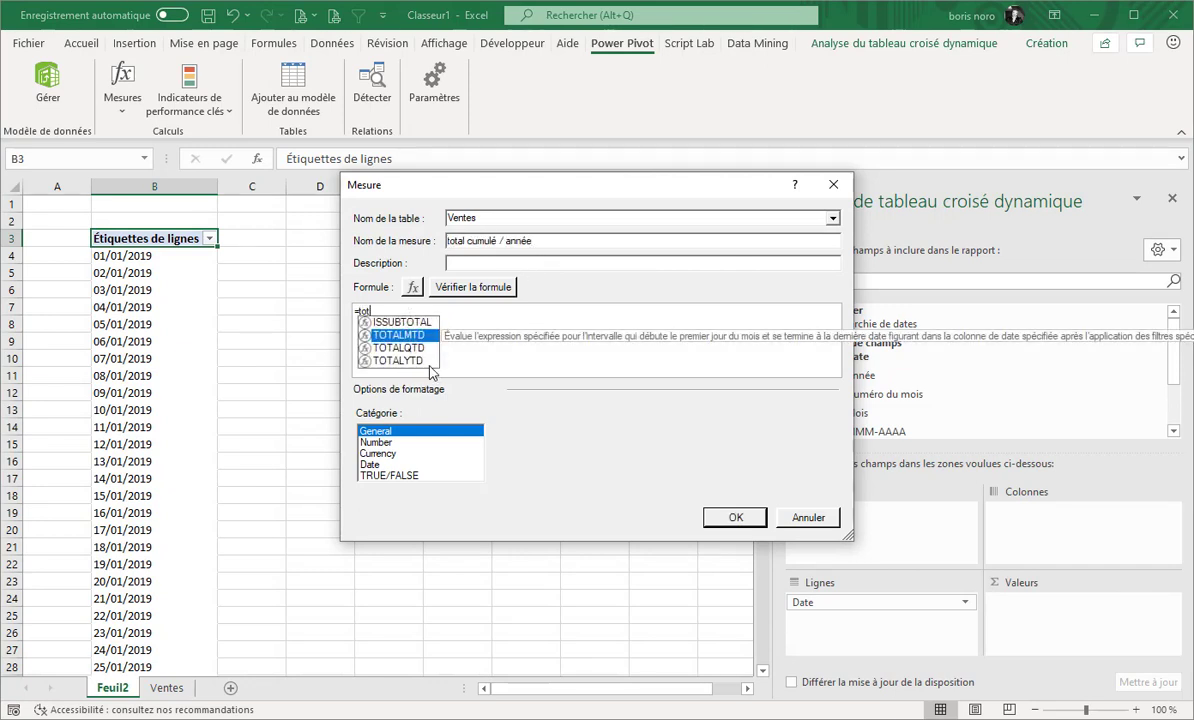
pyautogui.click(400, 361)
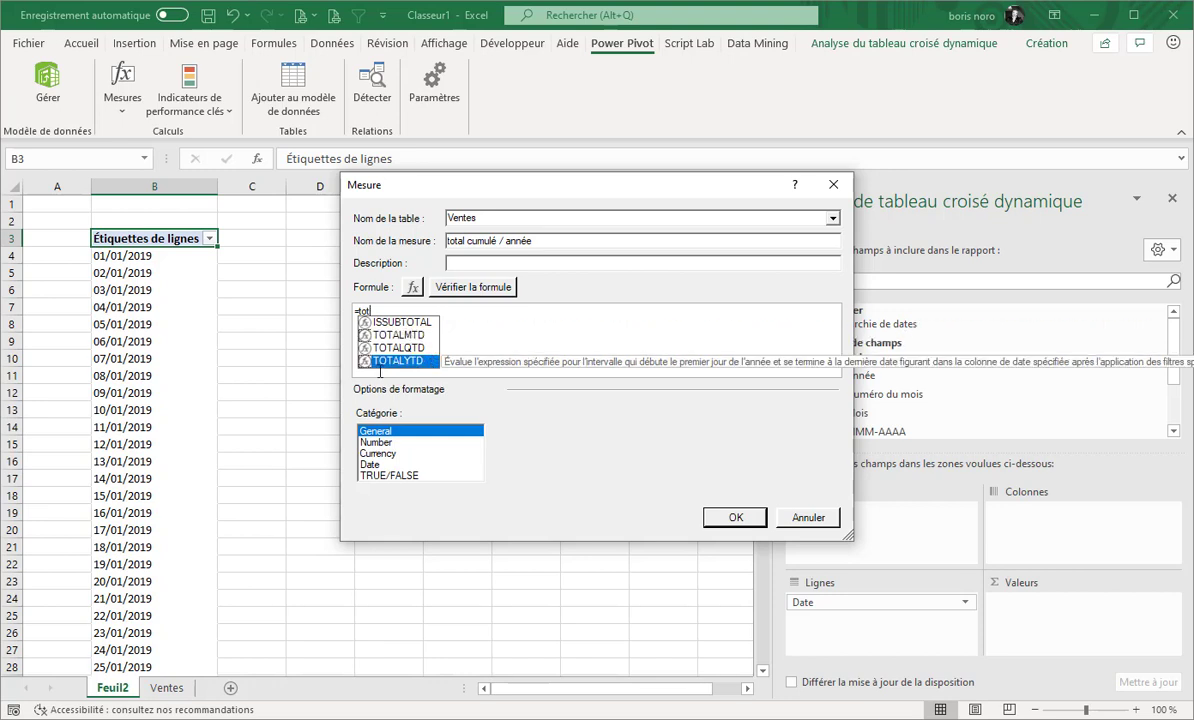
pyautogui.doubleClick(409, 361)
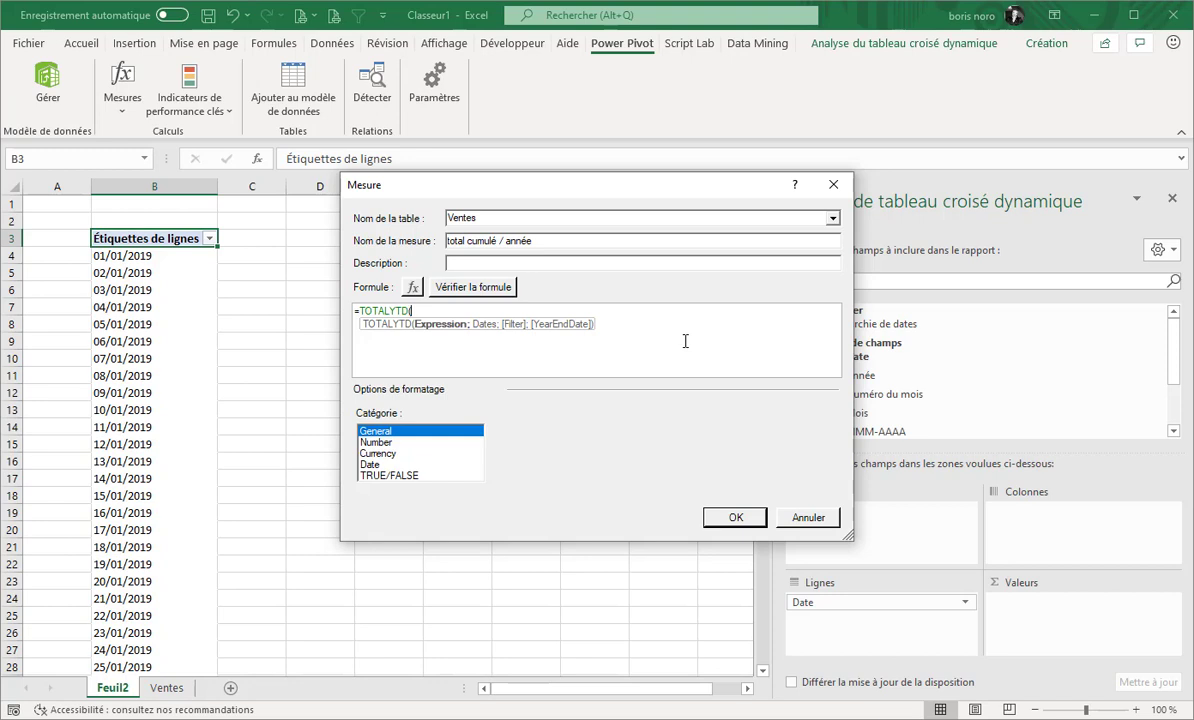
# Complete the measure's formula as =TOTALYTD(SUM(Ventes[Montant]);Calendrier[Date])
pyautogui.write('SUM(v')
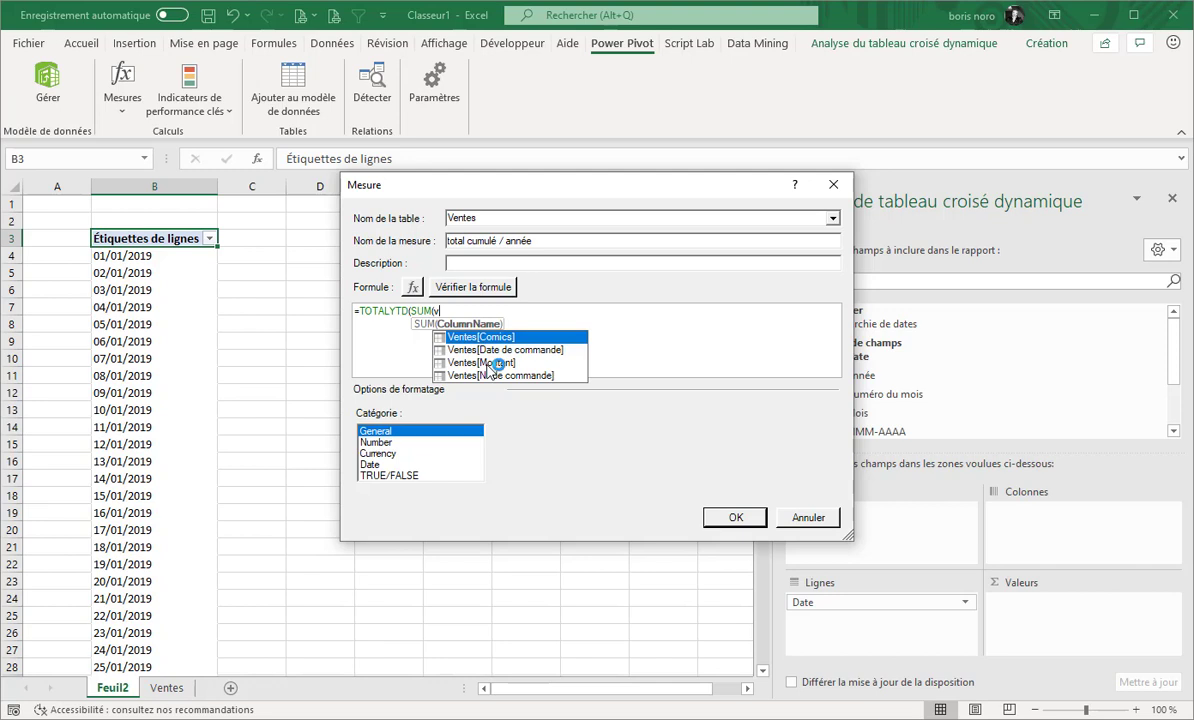
pyautogui.doubleClick(497, 363)
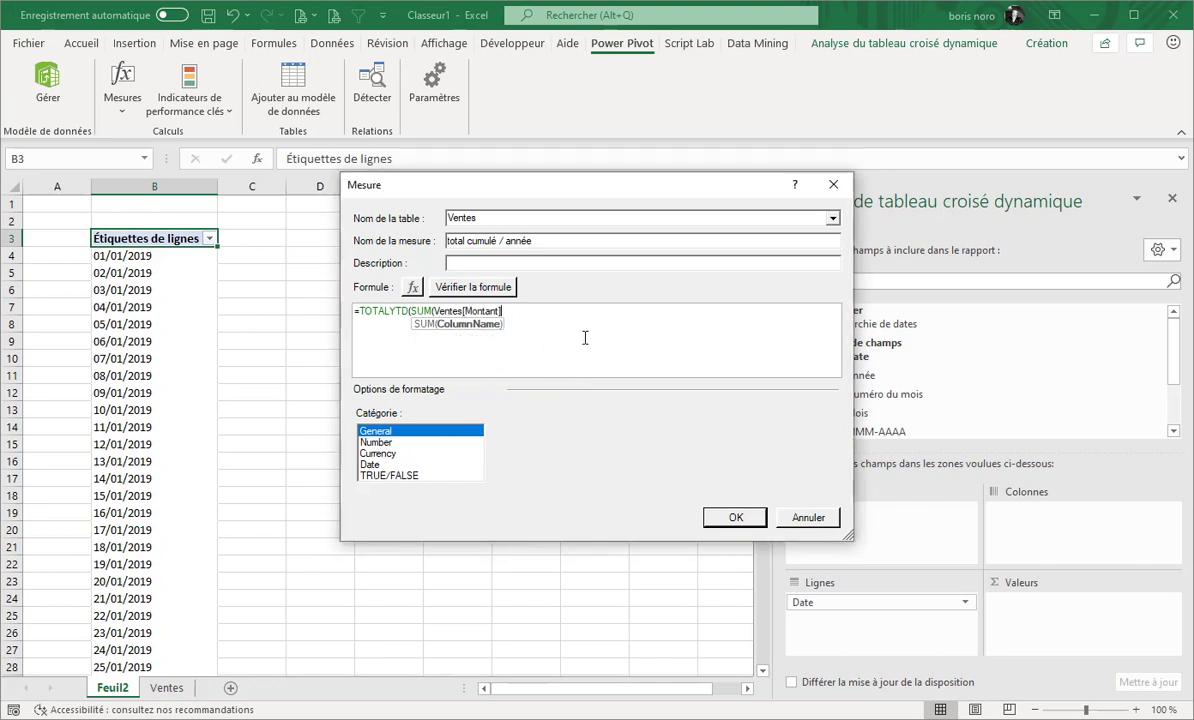
pyautogui.write(')')
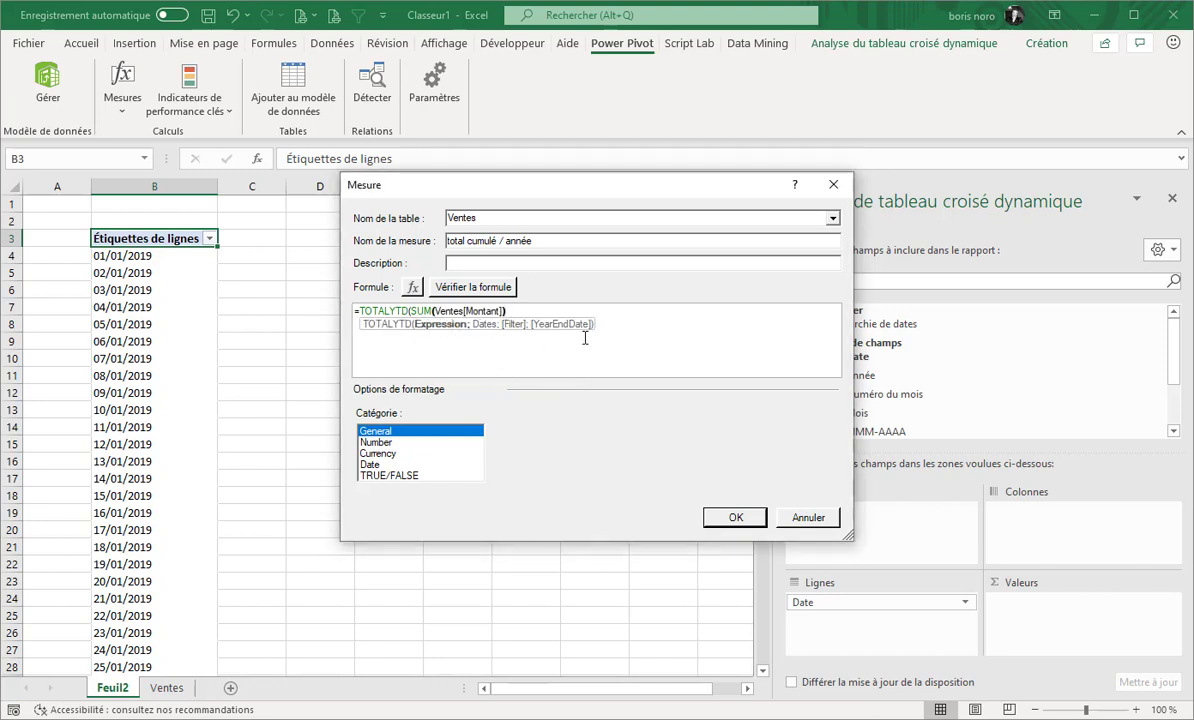
pyautogui.write(';')
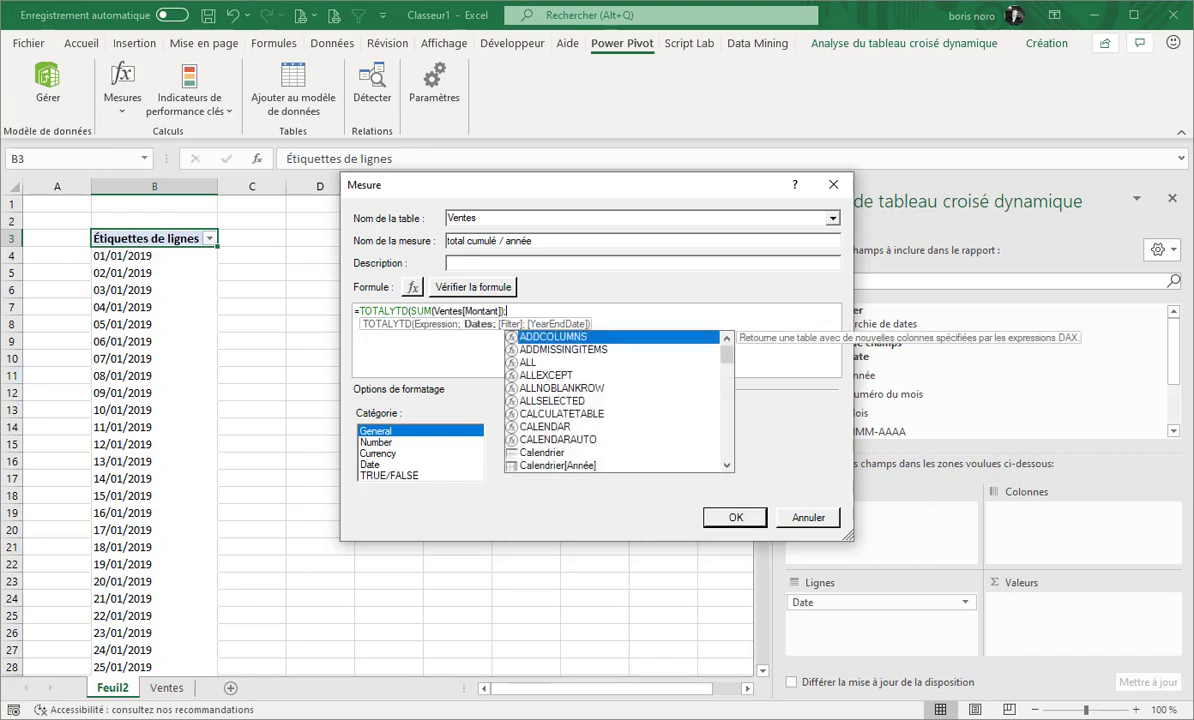
pyautogui.write('ca')
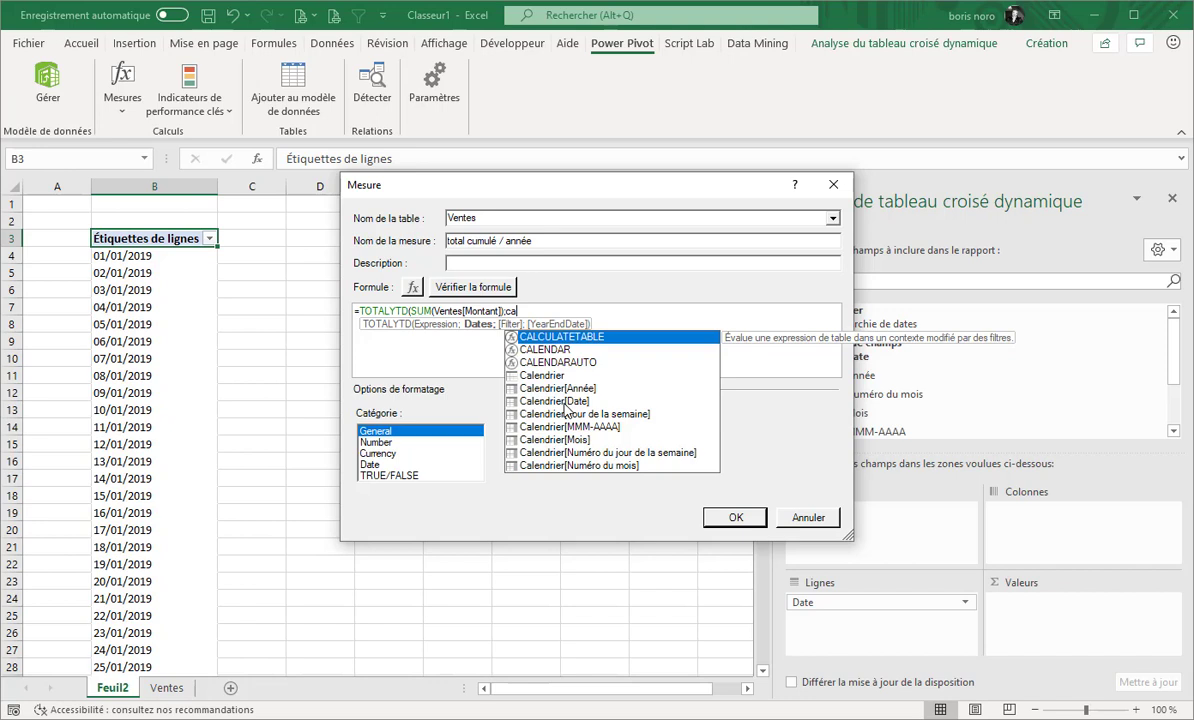
pyautogui.doubleClick(565, 402)
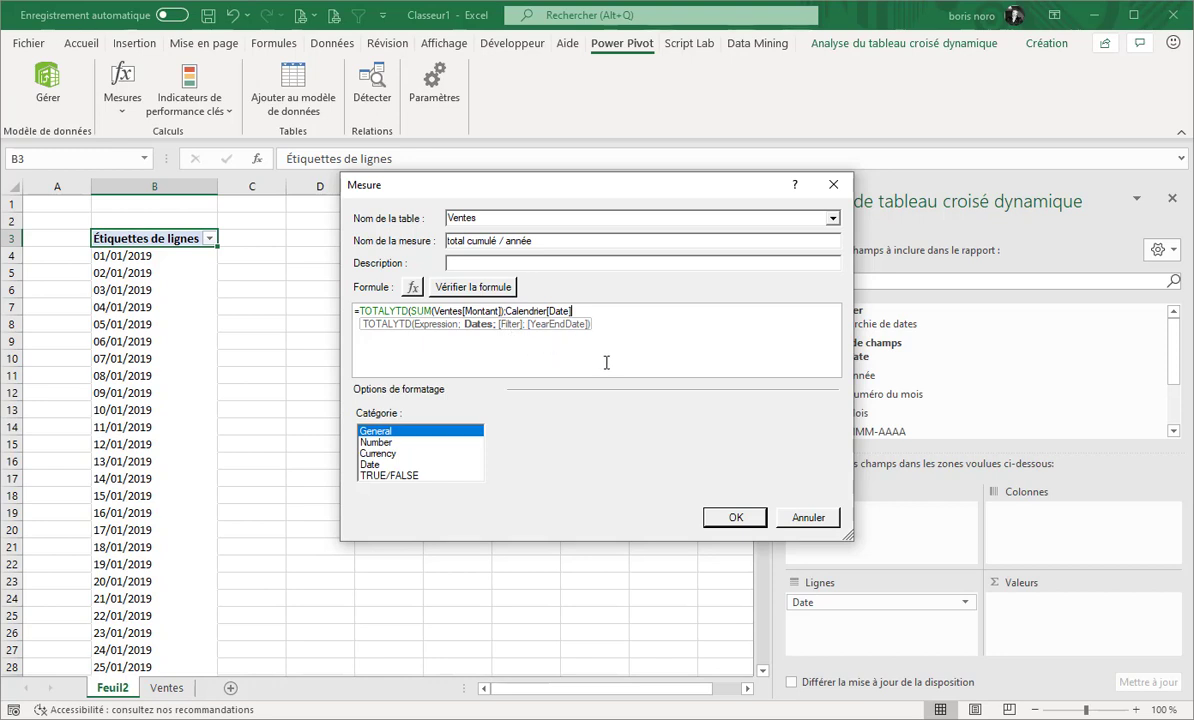
pyautogui.write(')')
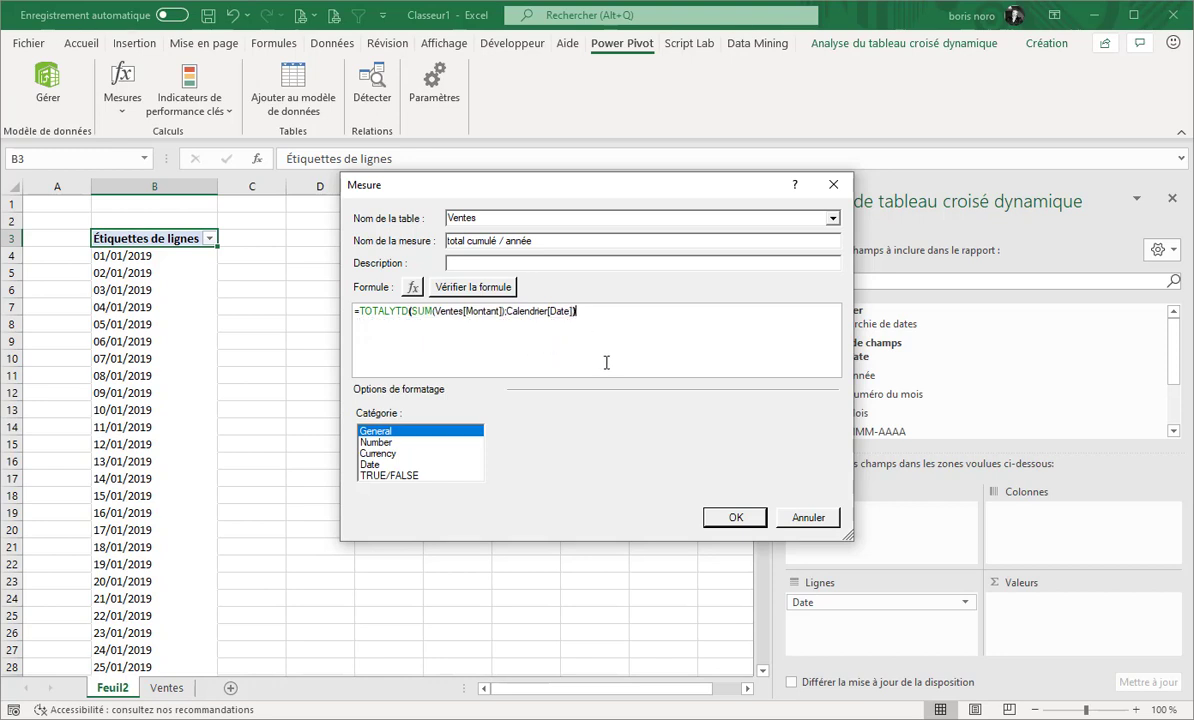
# Check the measure's formula, then save the measure formatted as a decimal number with no decimals and a thousands separator
pyautogui.click(470, 290)
pyautogui.click(376, 529)
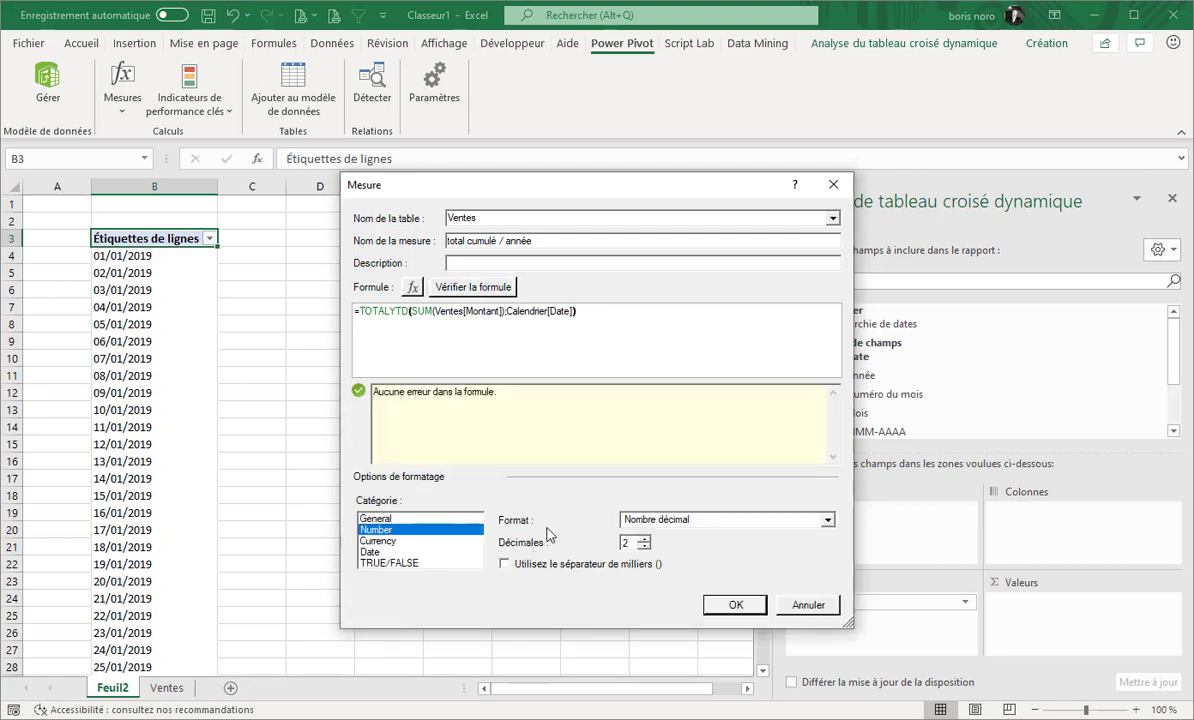
pyautogui.click(643, 547)
pyautogui.click(505, 564)
pyautogui.click(734, 604)
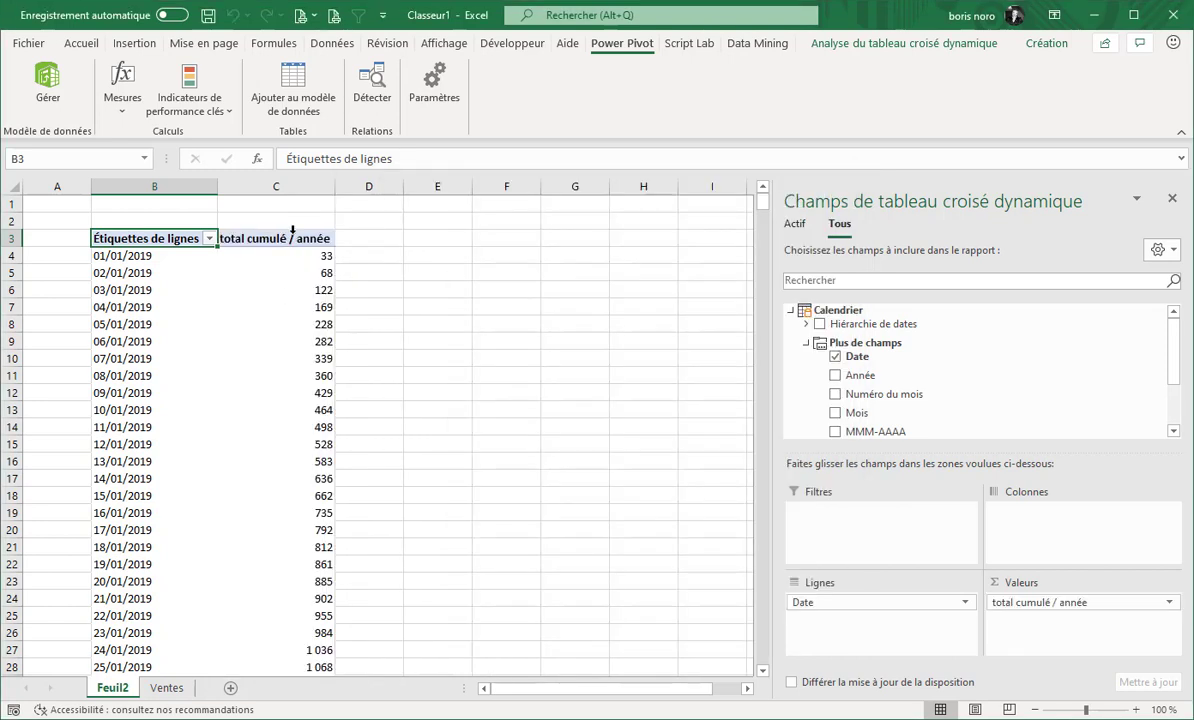
pyautogui.click(292, 230)
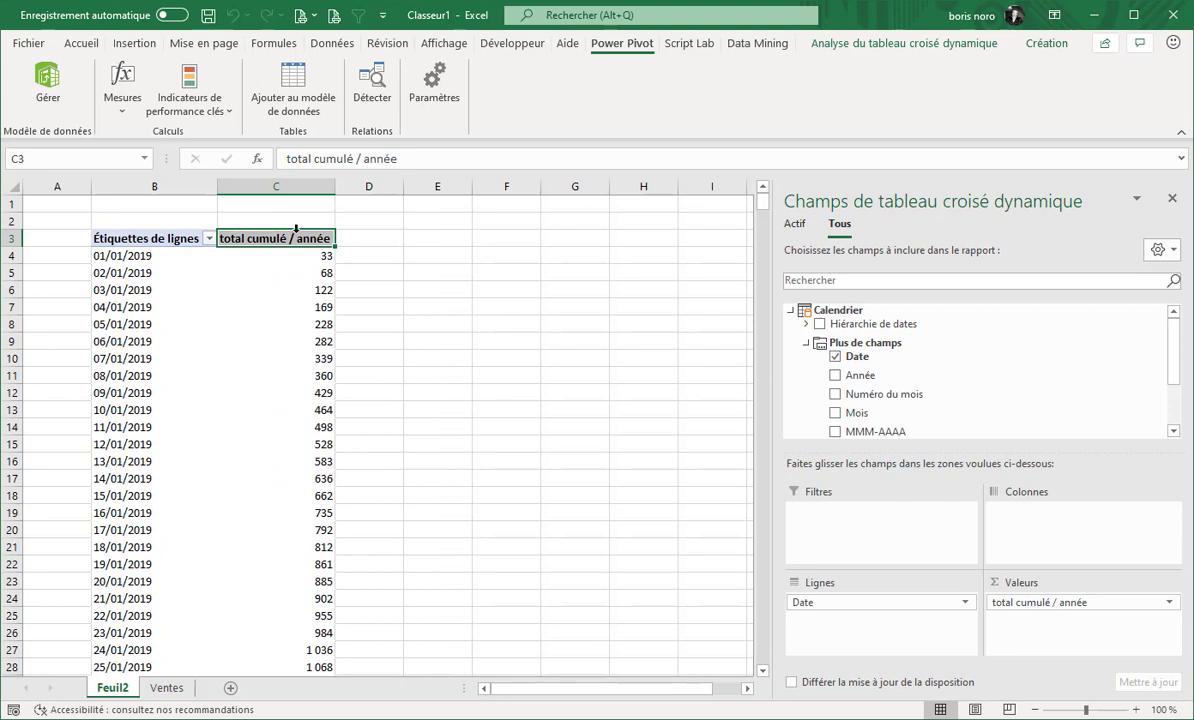
pyautogui.click(297, 256)
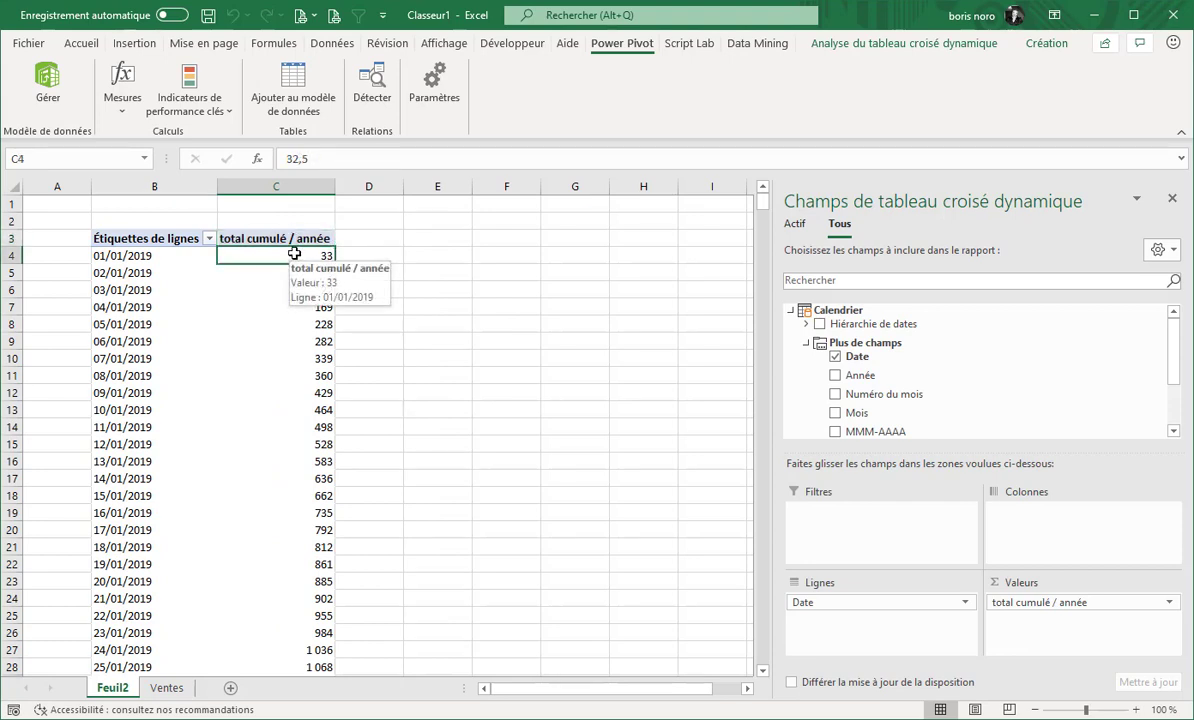
# Apply blue gradient data bars to all values of the total cumulé / année column in the pivot table
pyautogui.scroll(-1, 295, 254)
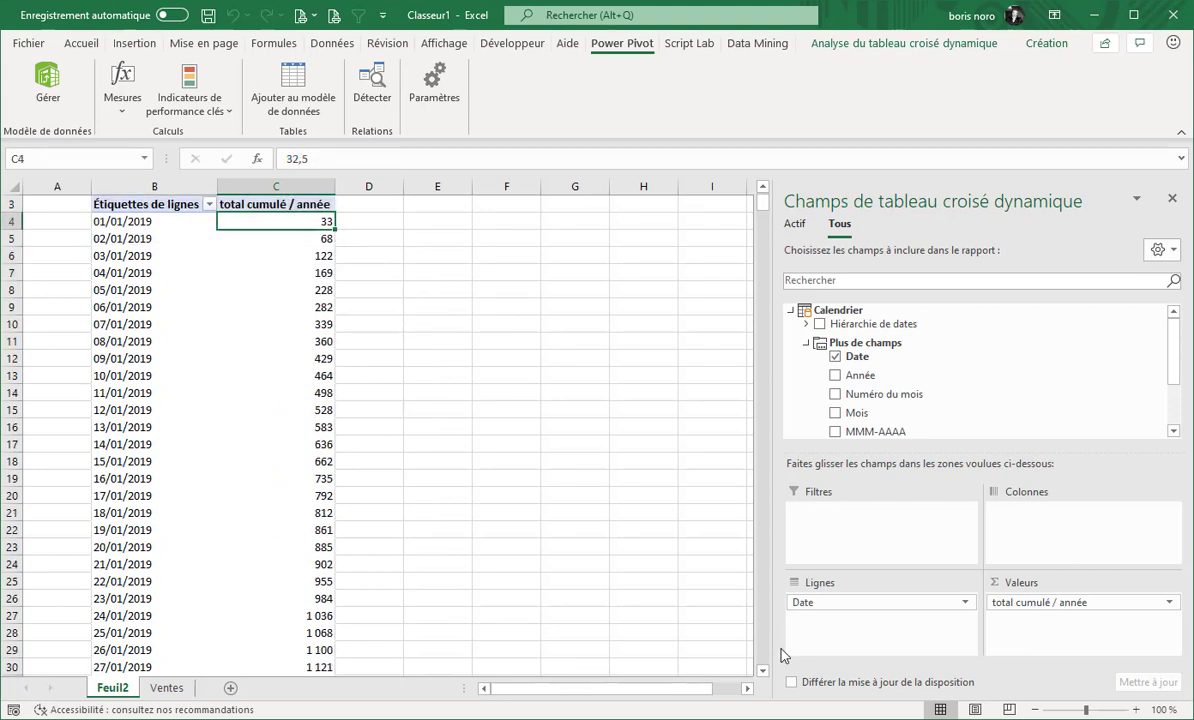
pyautogui.hotkey('ctrl', 'shift', 'Down')
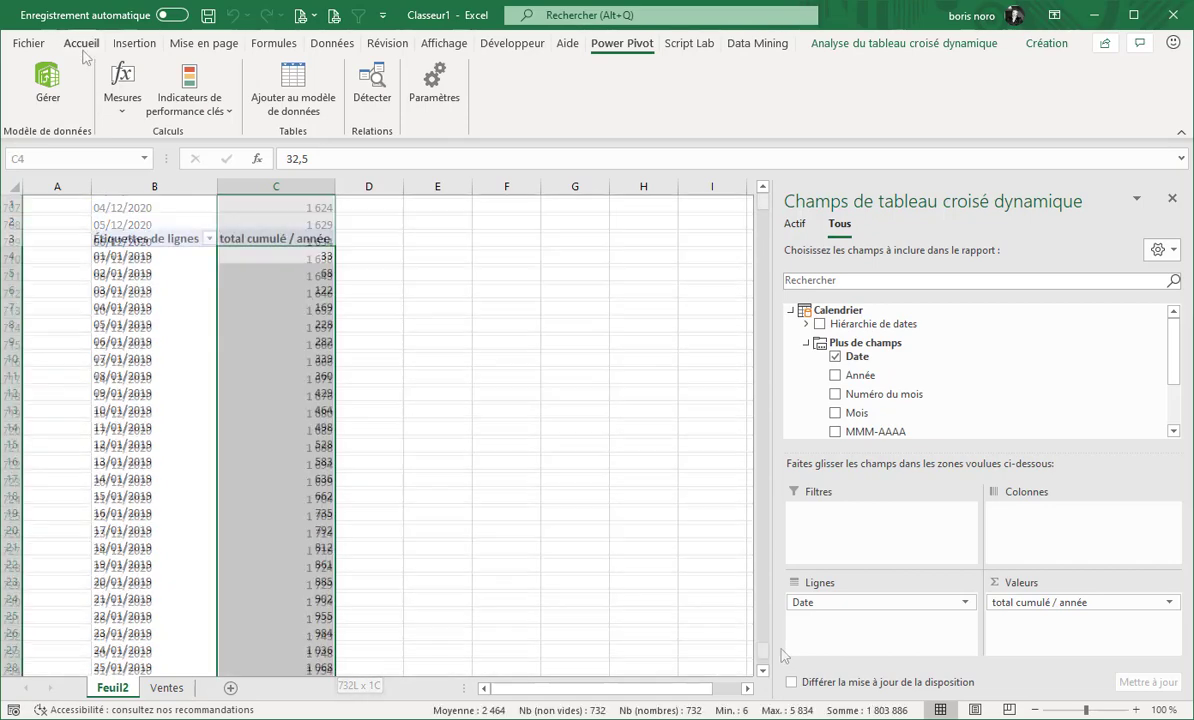
pyautogui.click(83, 46)
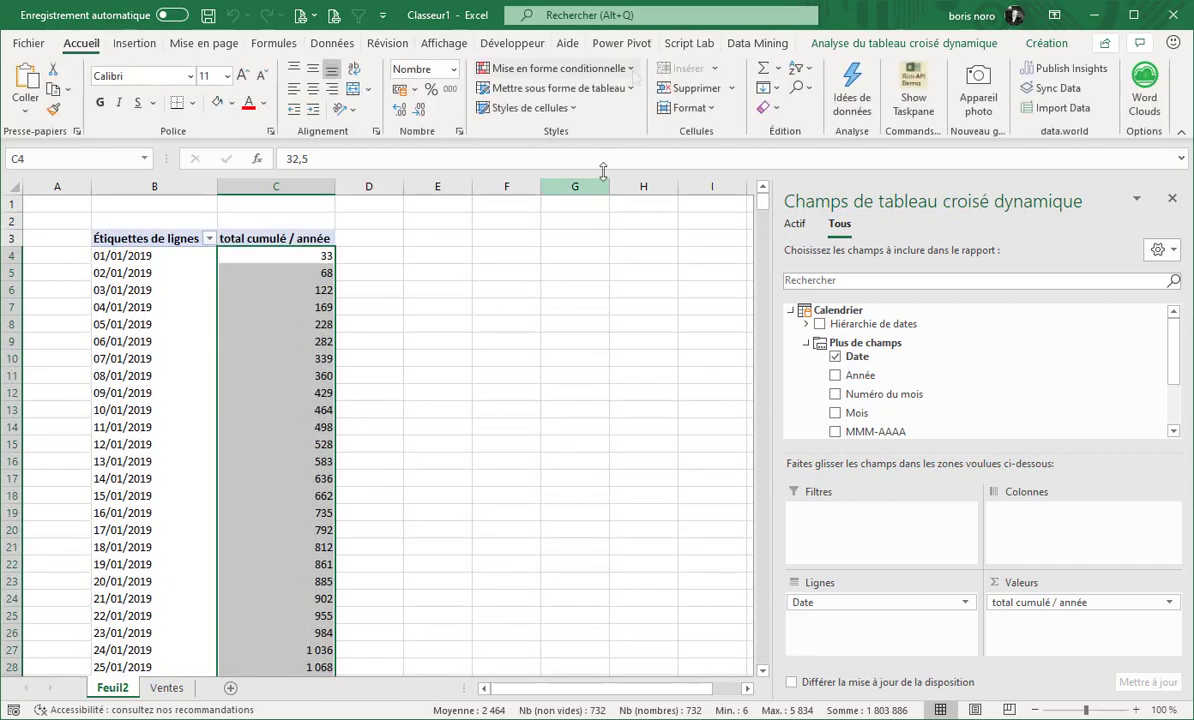
pyautogui.click(590, 68)
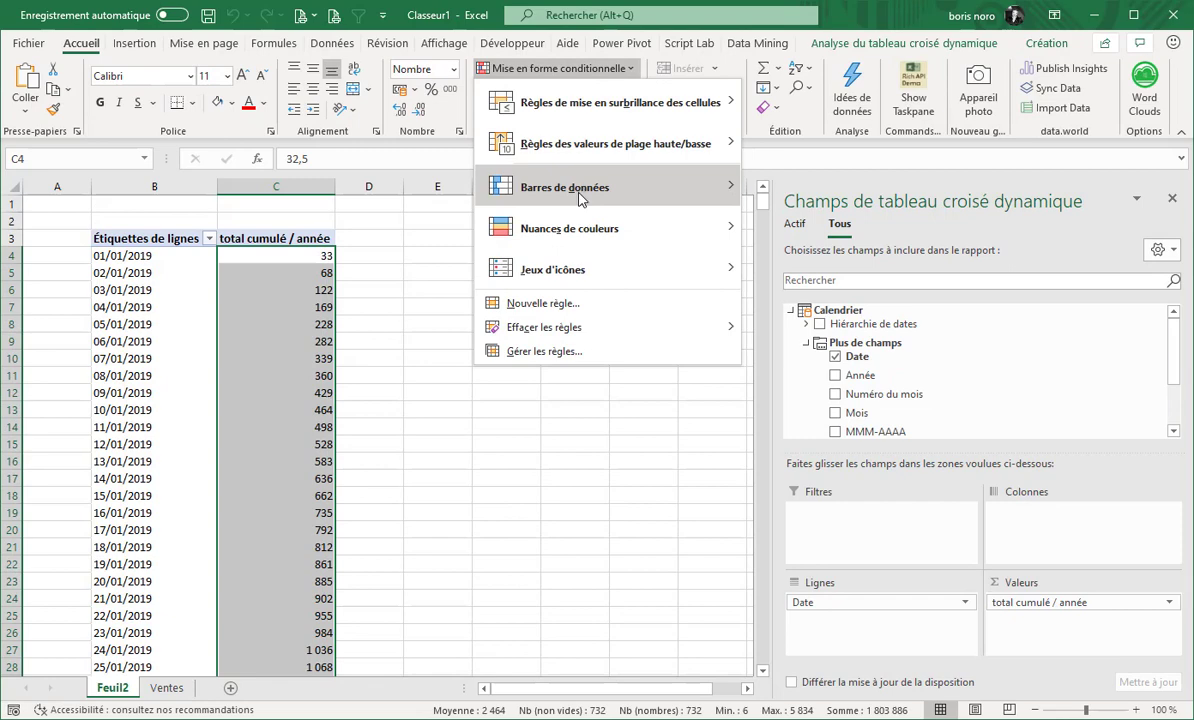
pyautogui.moveTo(670, 187)
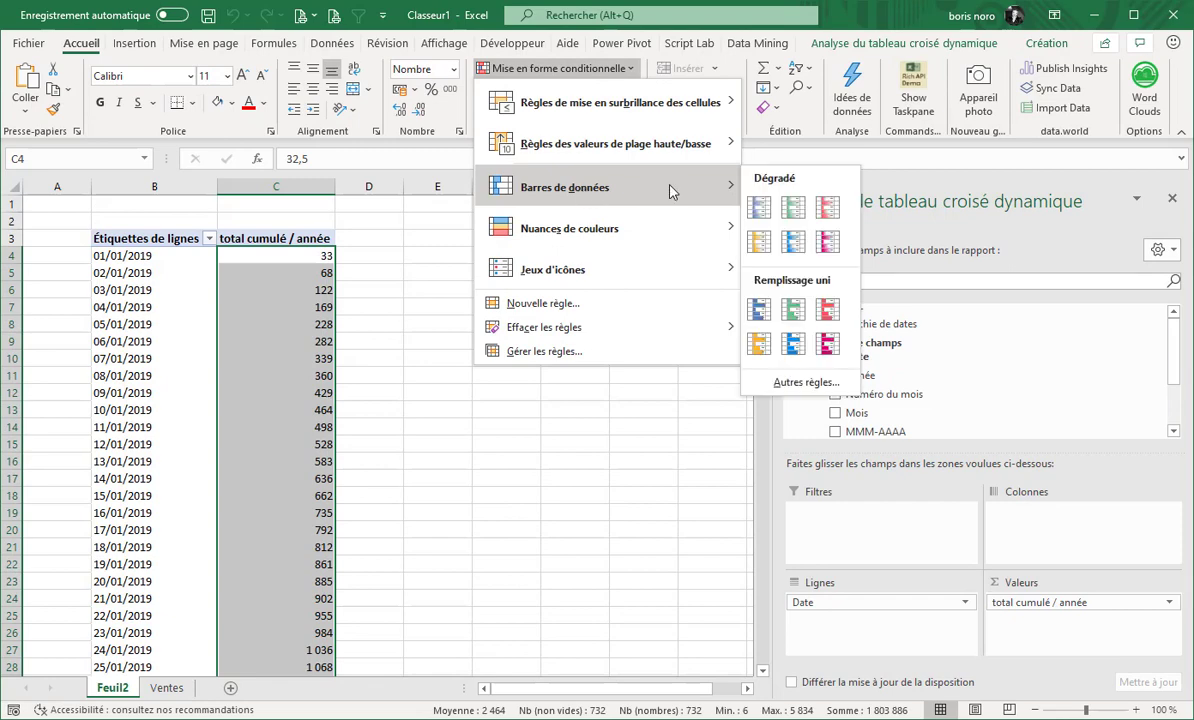
pyautogui.click(759, 207)
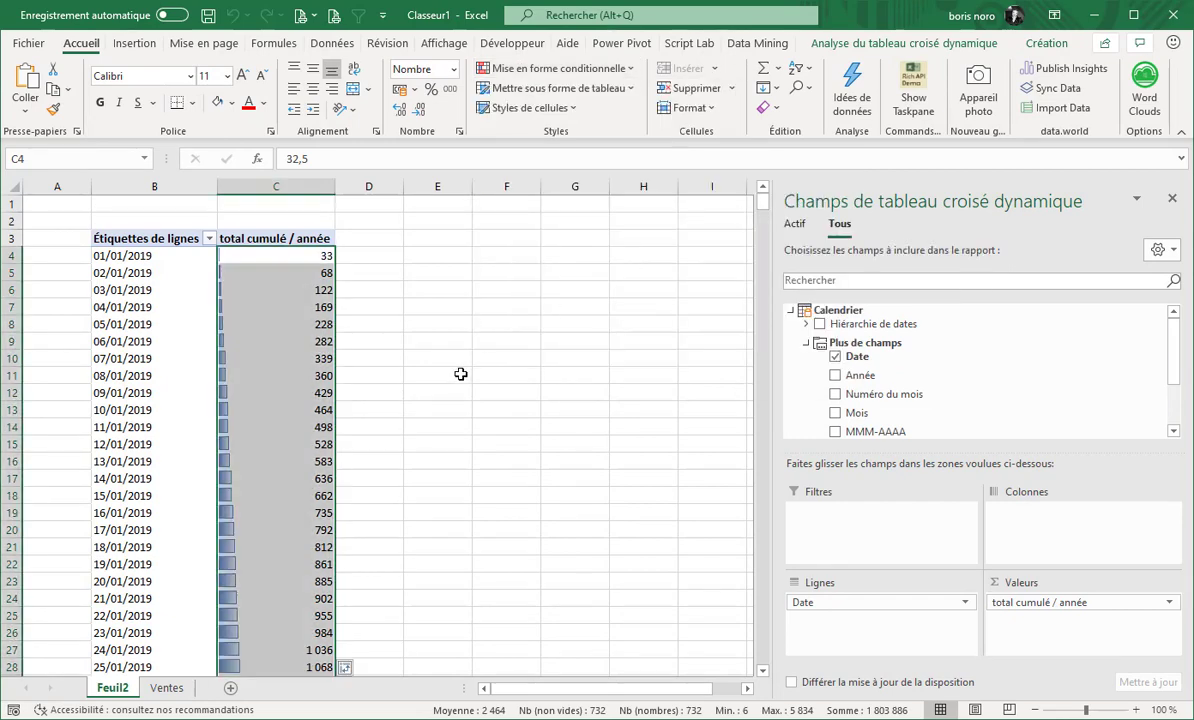
# Examine the total cumulé / année values through 2019 and at the changeover to 01/01/2020
pyautogui.scroll(-1, 269, 259)
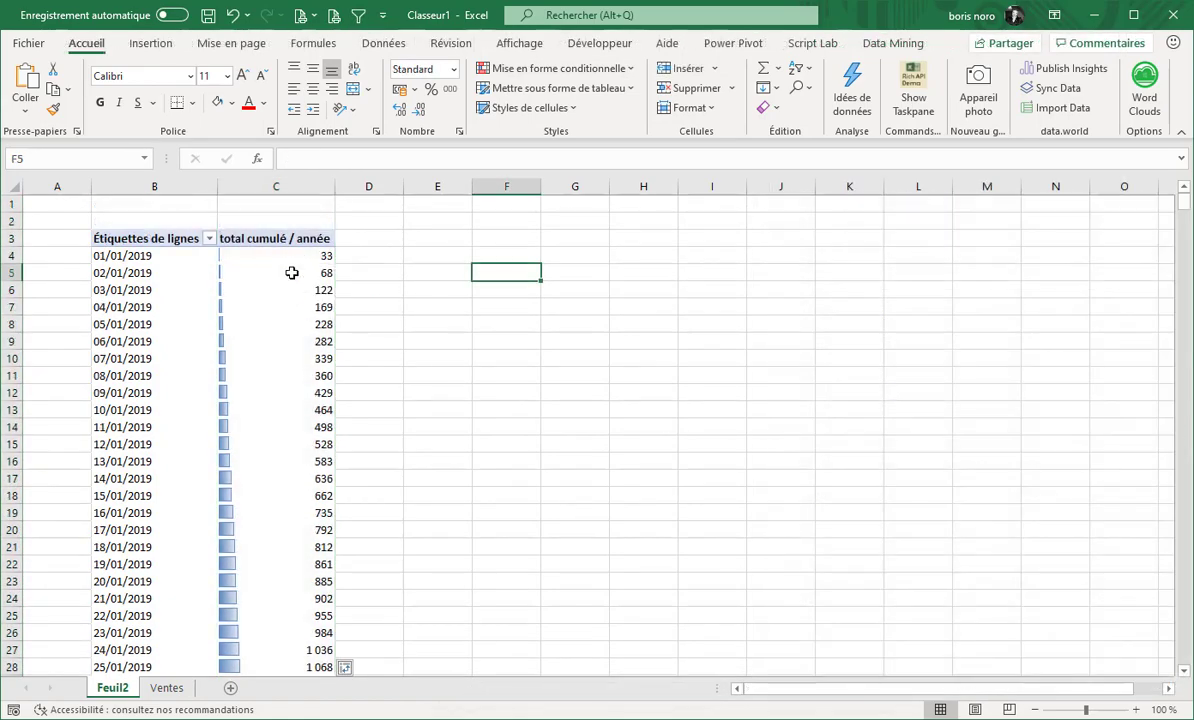
pyautogui.scroll(-2, 291, 272)
pyautogui.scroll(-7, 290, 300)
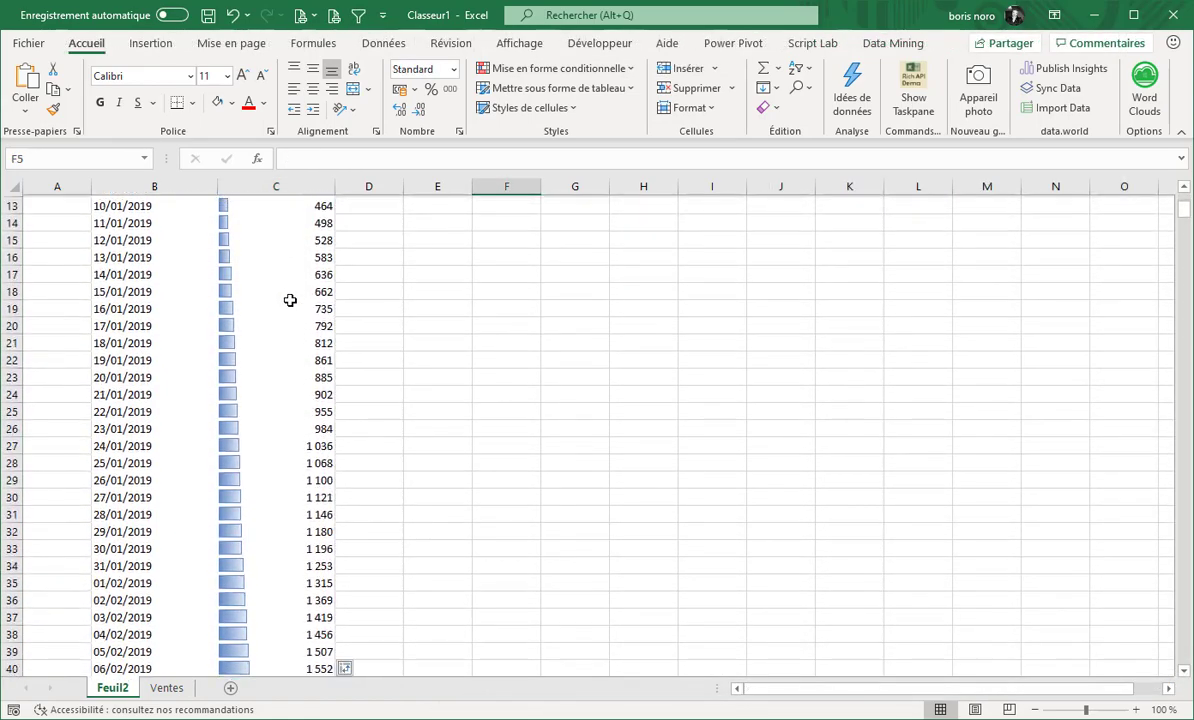
pyautogui.scroll(-10, 273, 355)
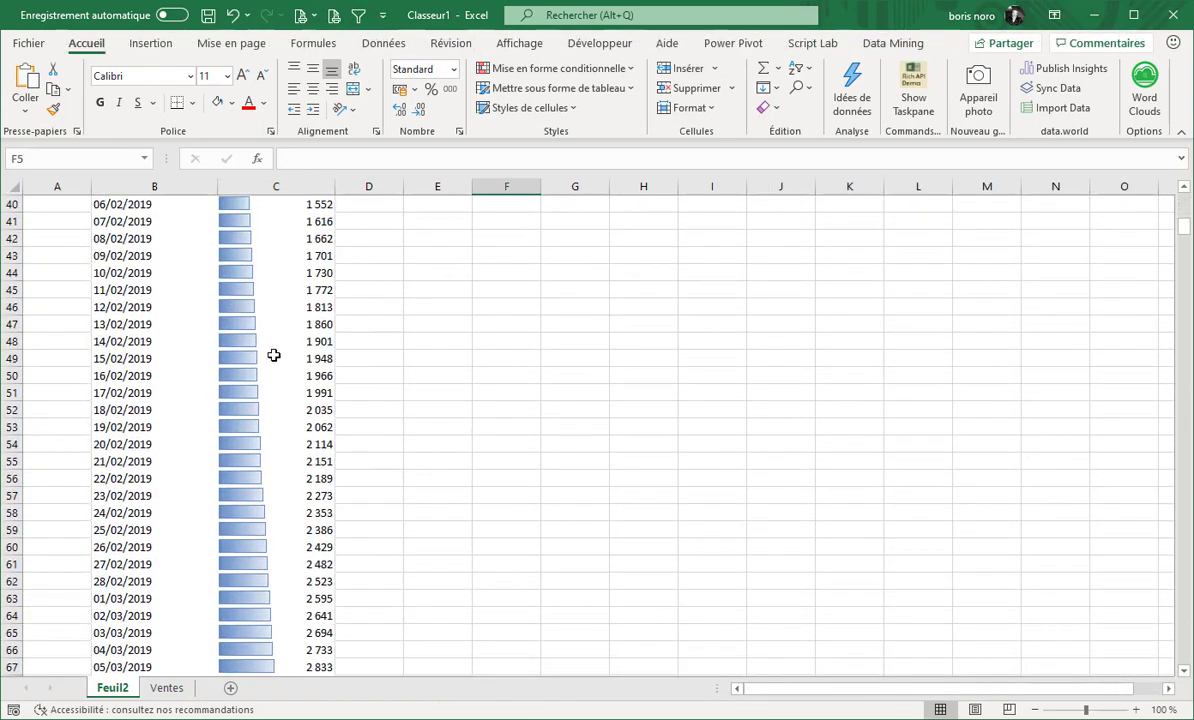
pyautogui.scroll(-20, 273, 355)
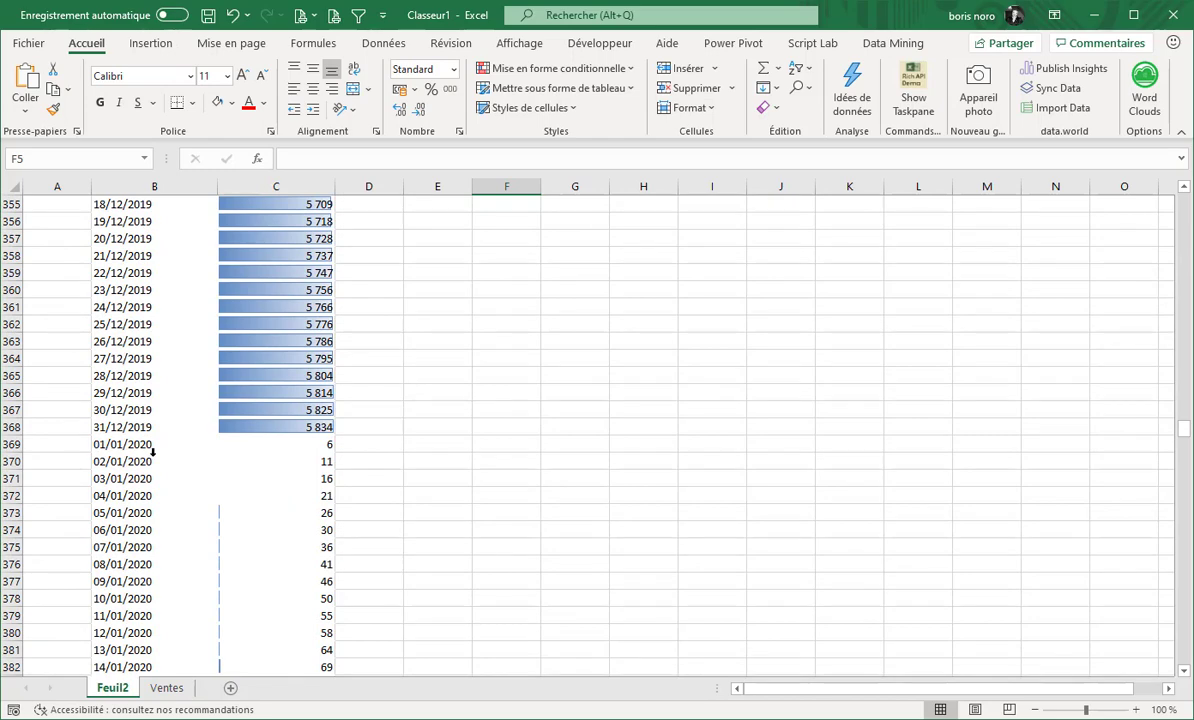
pyautogui.click(317, 444)
pyautogui.moveTo(762, 428); pyautogui.dragTo(752, 208)
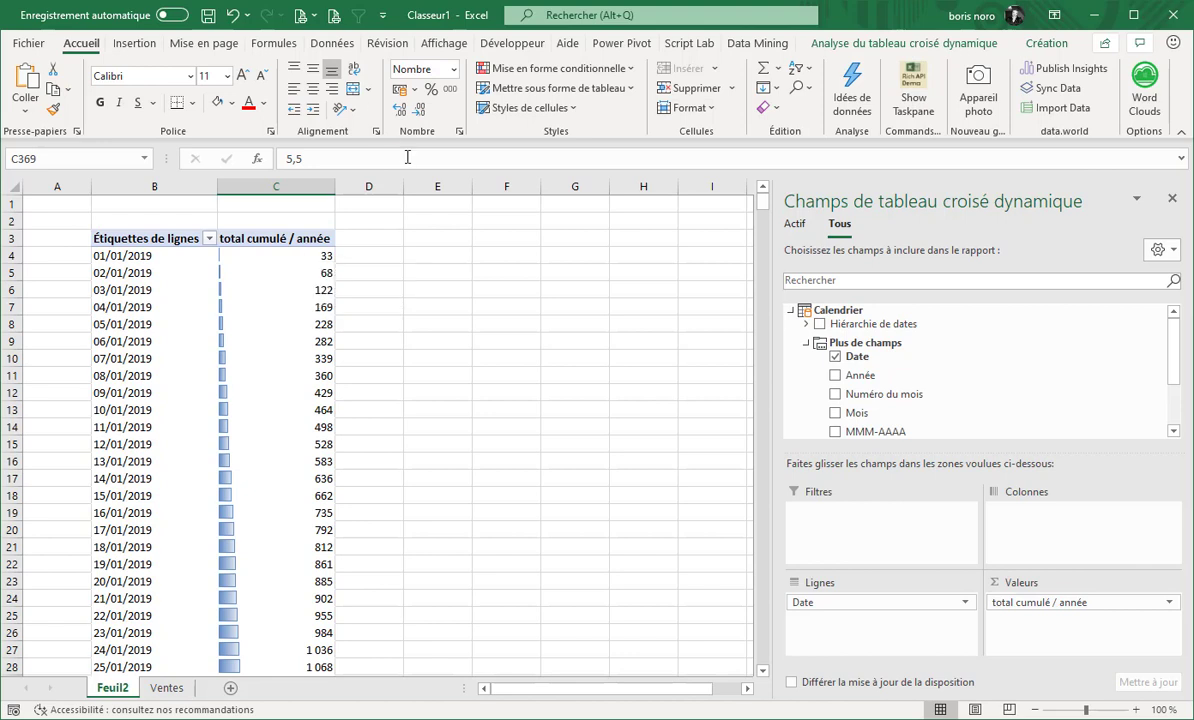
# Create a measure named "total cumule / trimestre" in the Ventes table and begin its formula with the TOTALQTD function
pyautogui.click(621, 43)
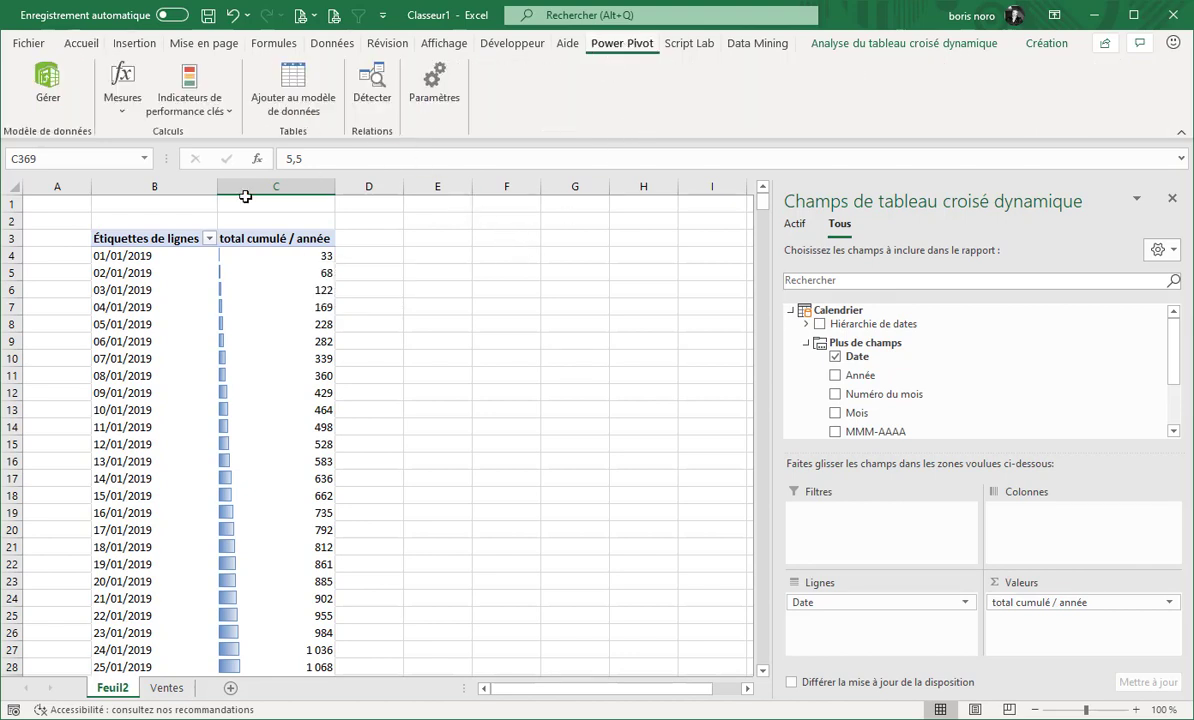
pyautogui.click(121, 102)
pyautogui.click(143, 136)
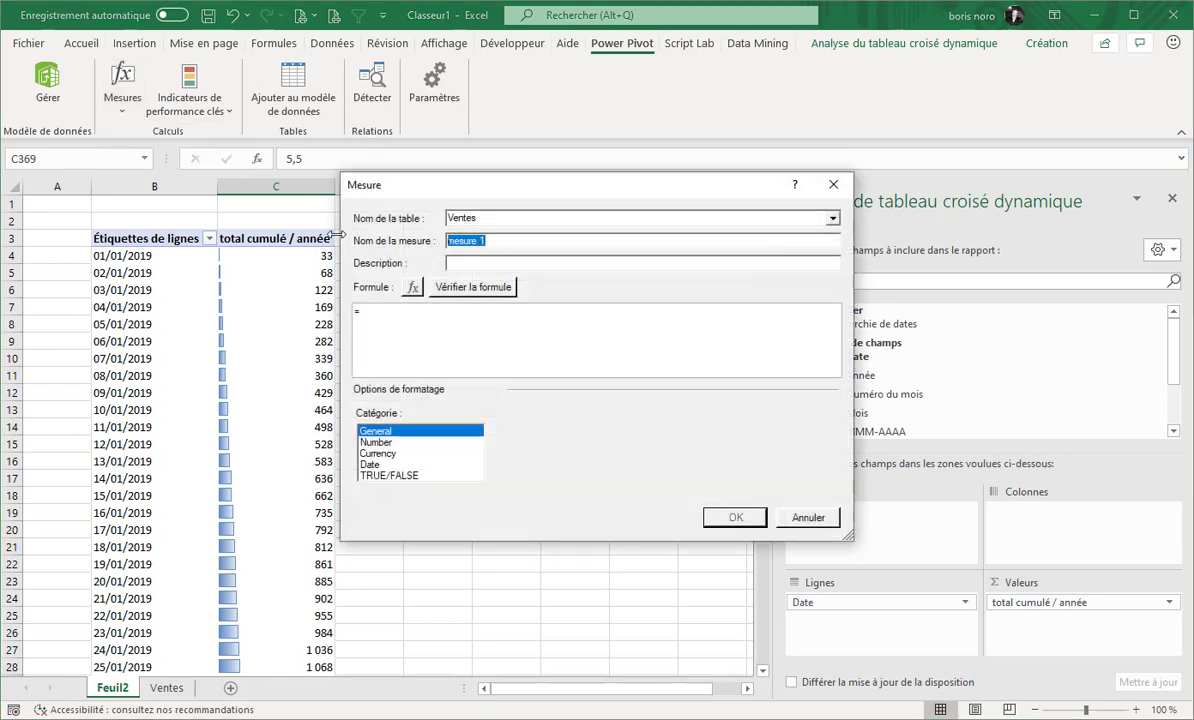
pyautogui.write('total cumule / trimestre')
pyautogui.click(400, 312)
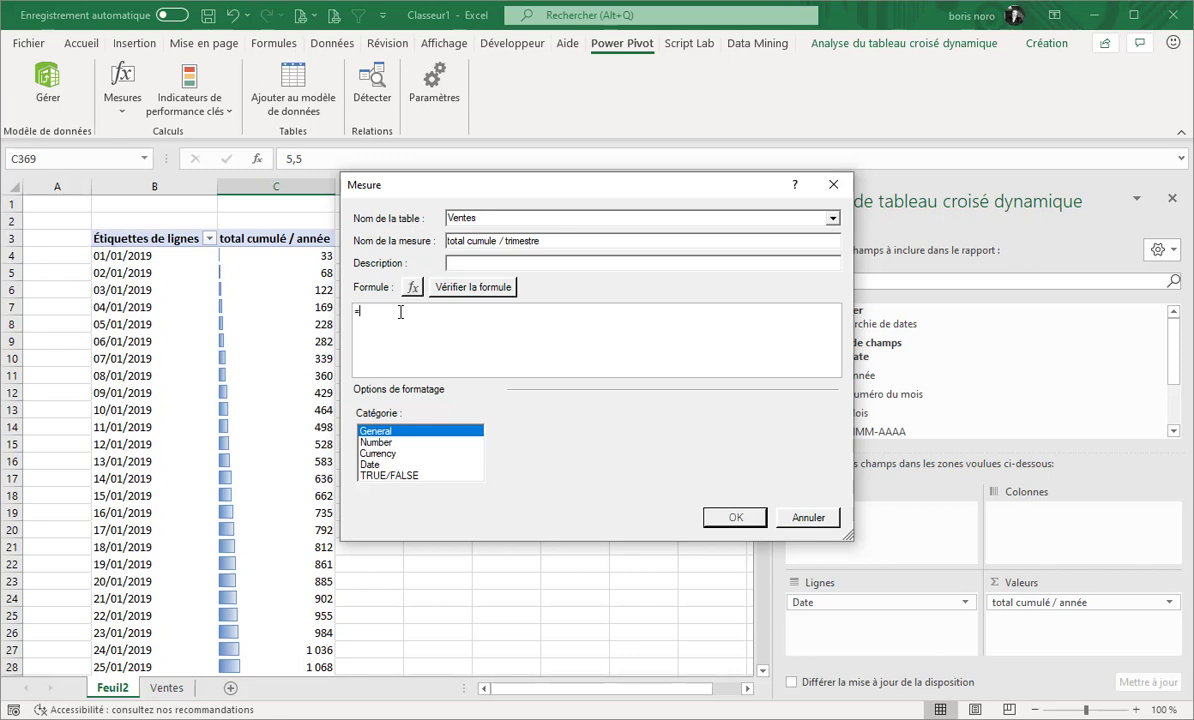
pyautogui.write('tot')
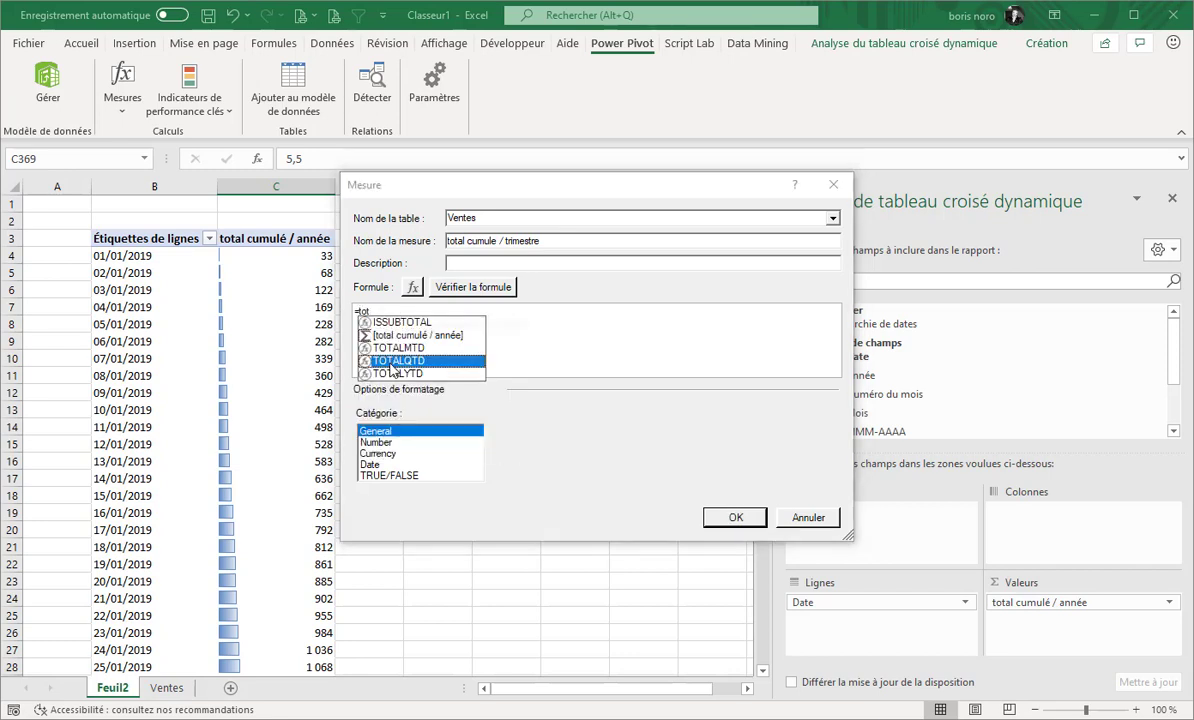
pyautogui.doubleClick(392, 361)
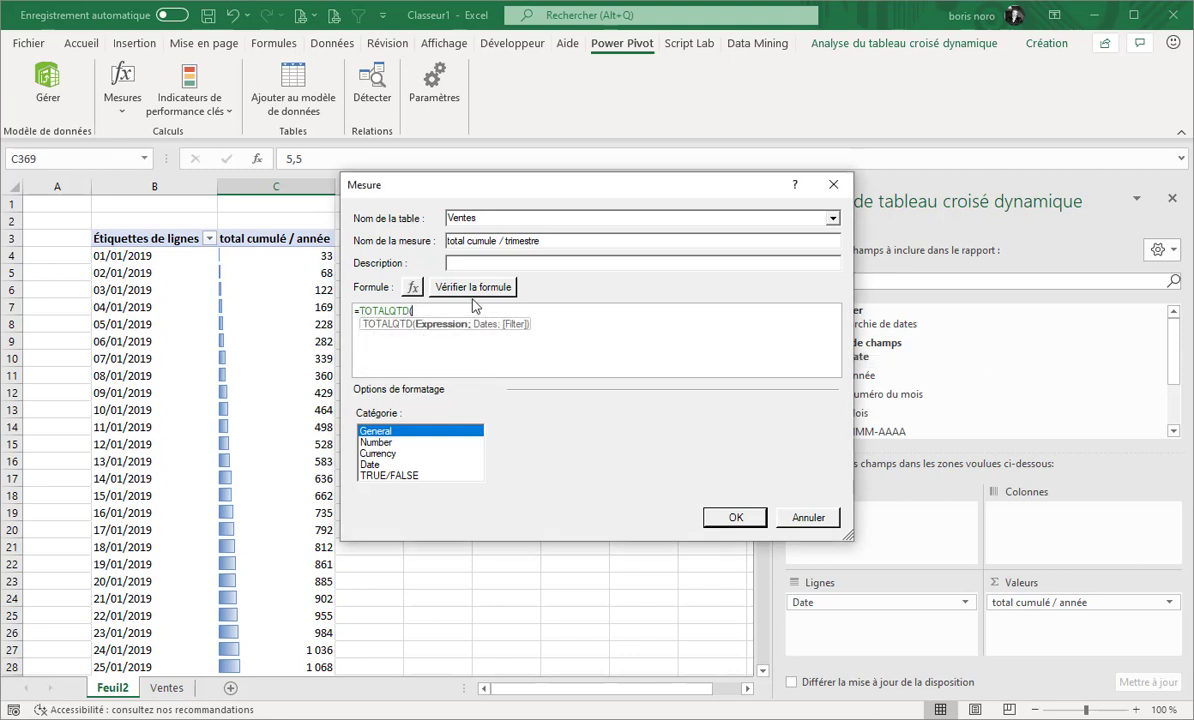
# Enter SUM(Ventes[Montant] as the expression argument of the TOTALQTD formula
pyautogui.write('su')
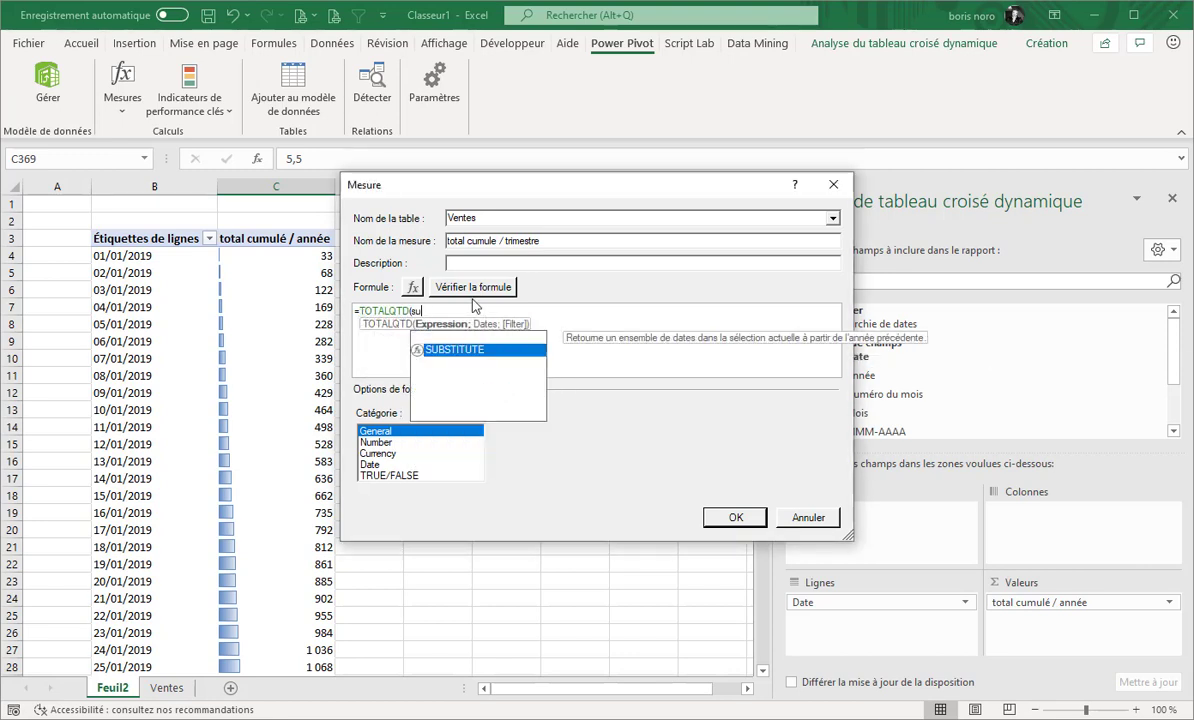
pyautogui.press('Escape')
pyautogui.write('m')
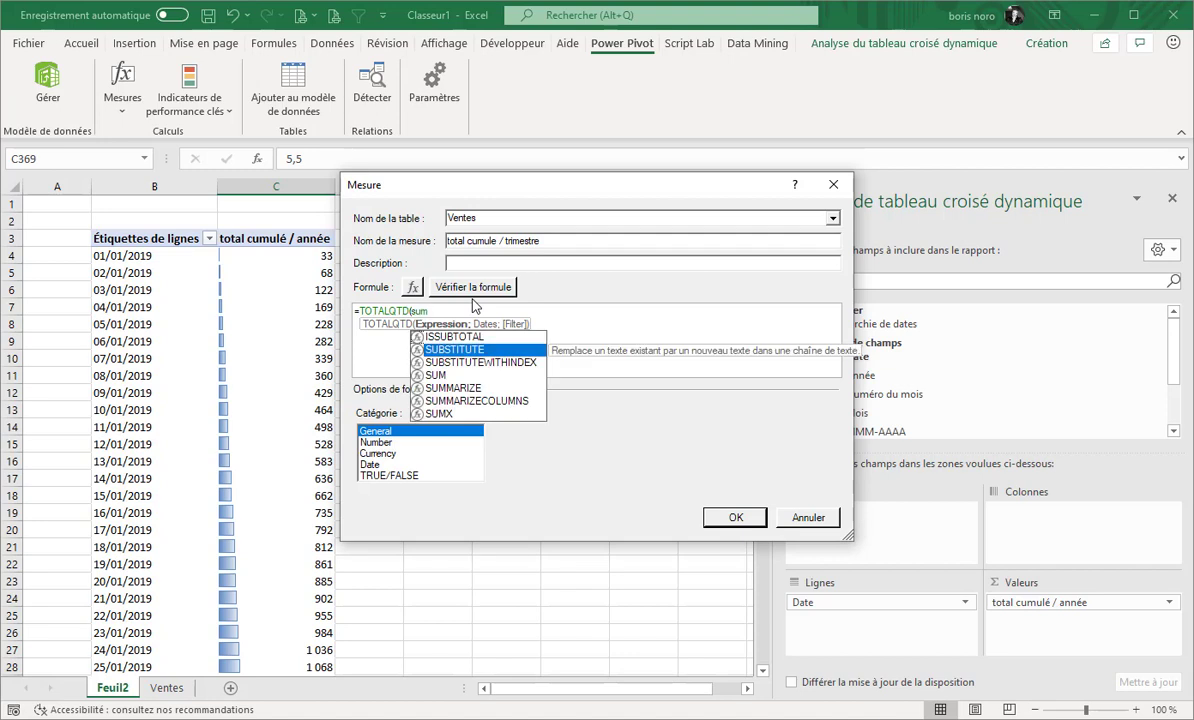
pyautogui.press('Tab')
pyautogui.write('ve')
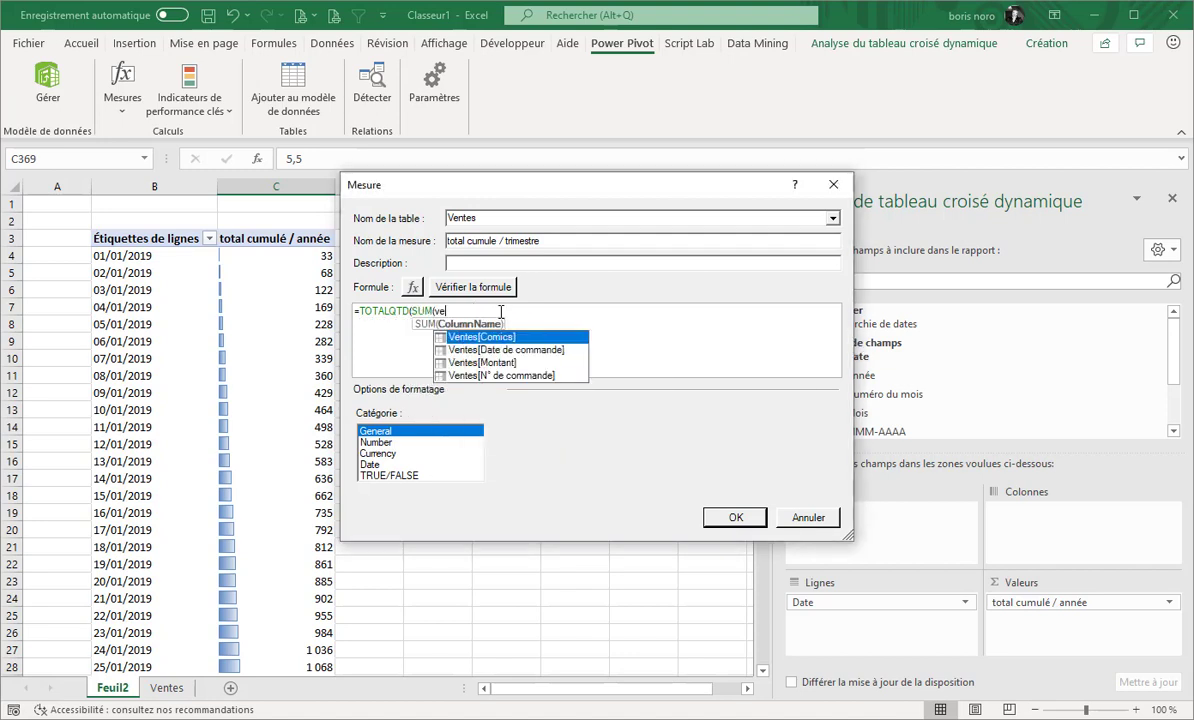
pyautogui.doubleClick(478, 364)
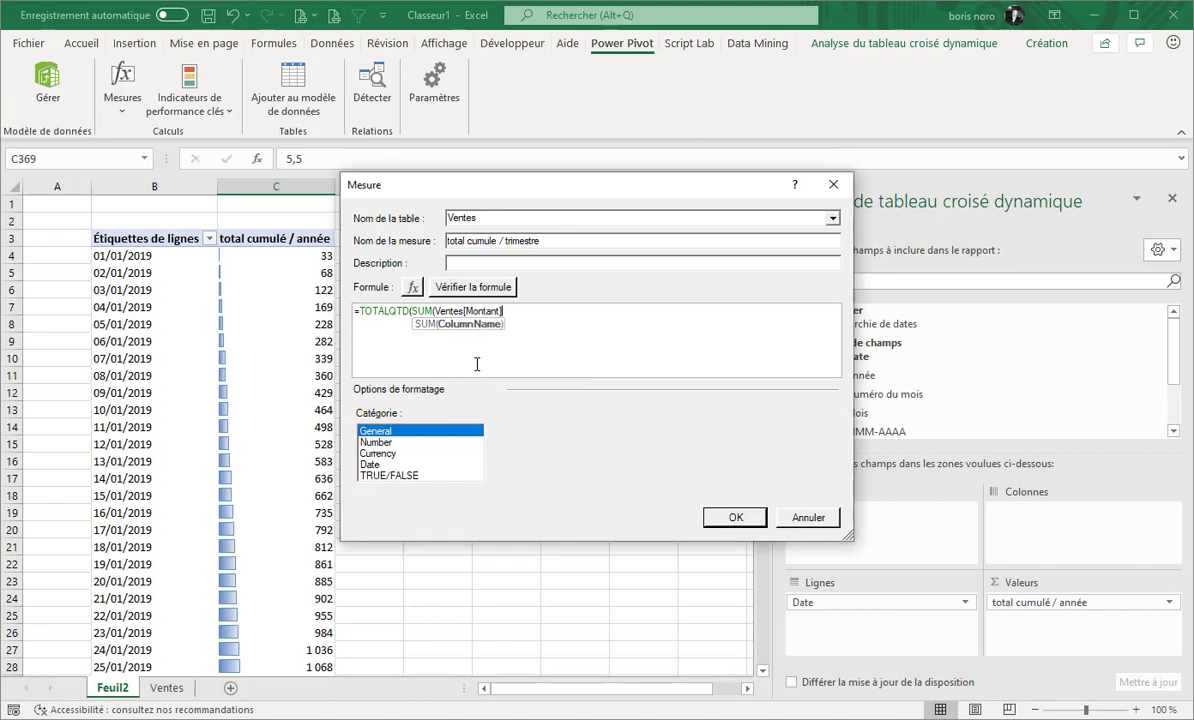
# Complete the formula as =TOTALQTD(SUM(Ventes[Montant]);Calendrier[Date]) and save the measure as a decimal number with 0 decimals and a thousands separator
pyautogui.write(');cal')
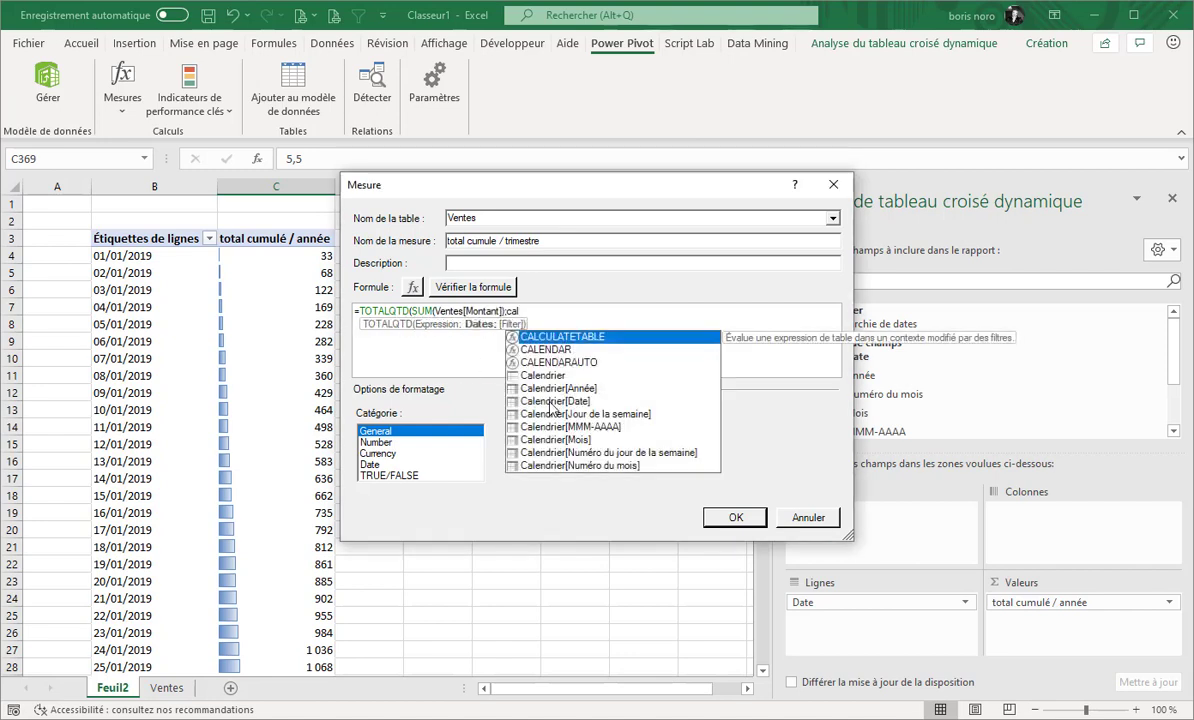
pyautogui.doubleClick(551, 401)
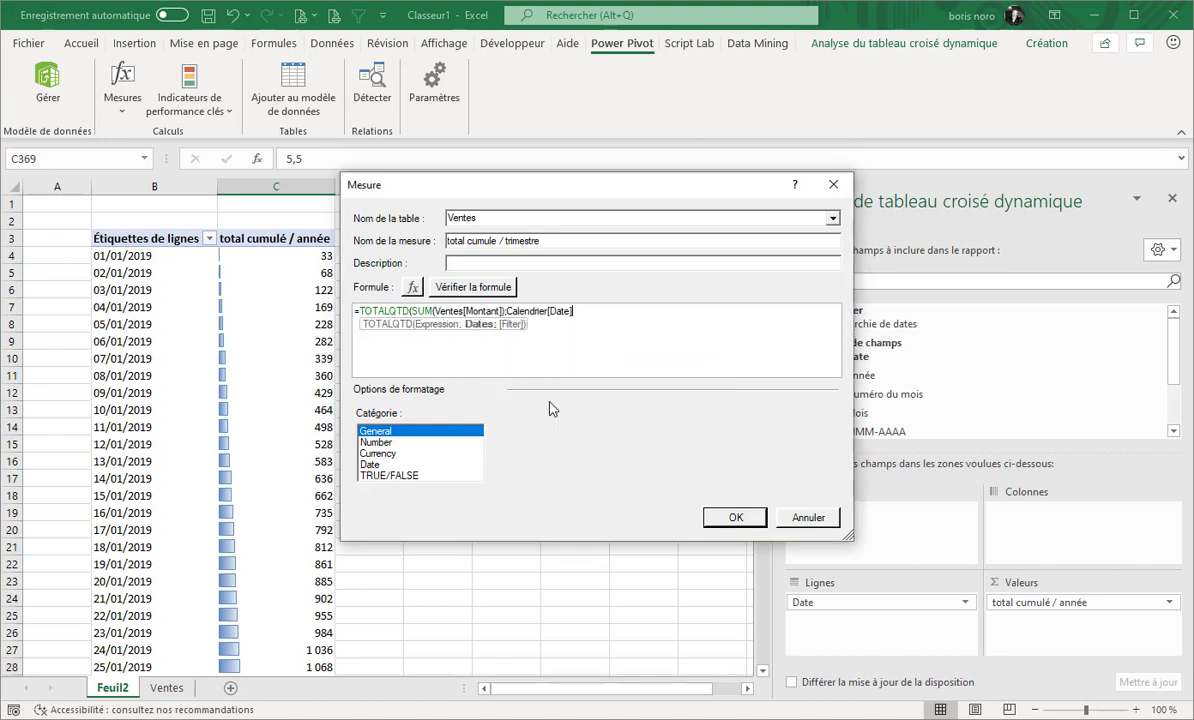
pyautogui.write(')')
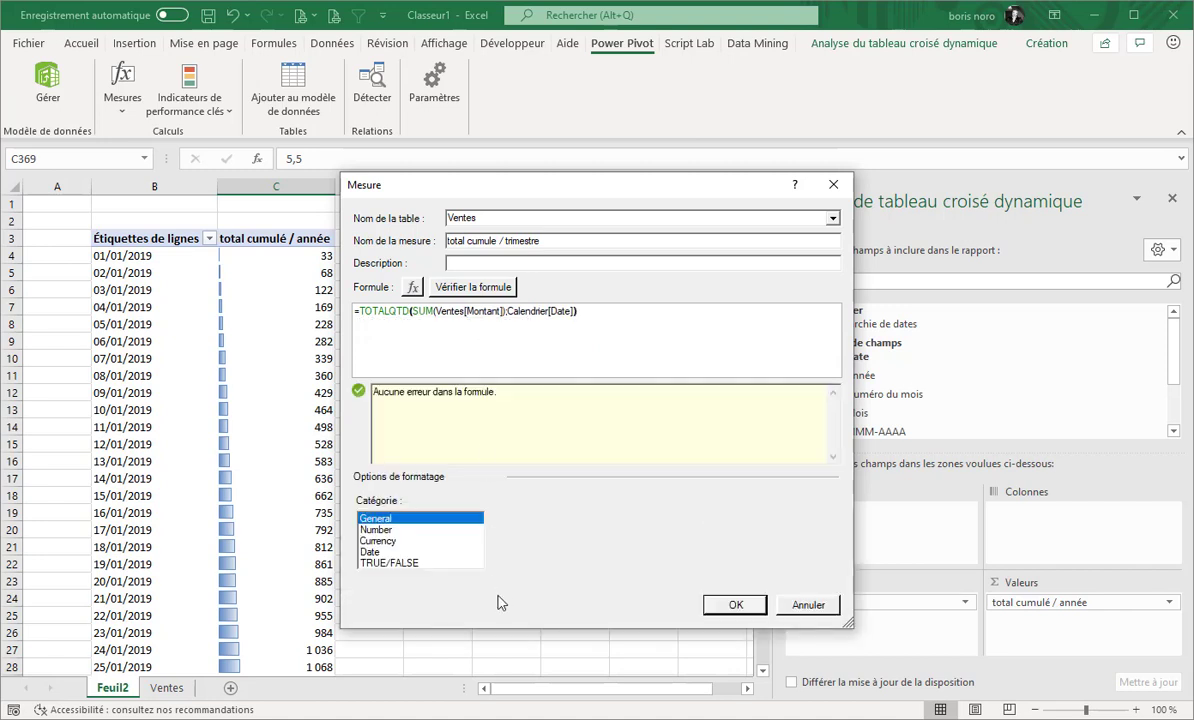
pyautogui.click(376, 529)
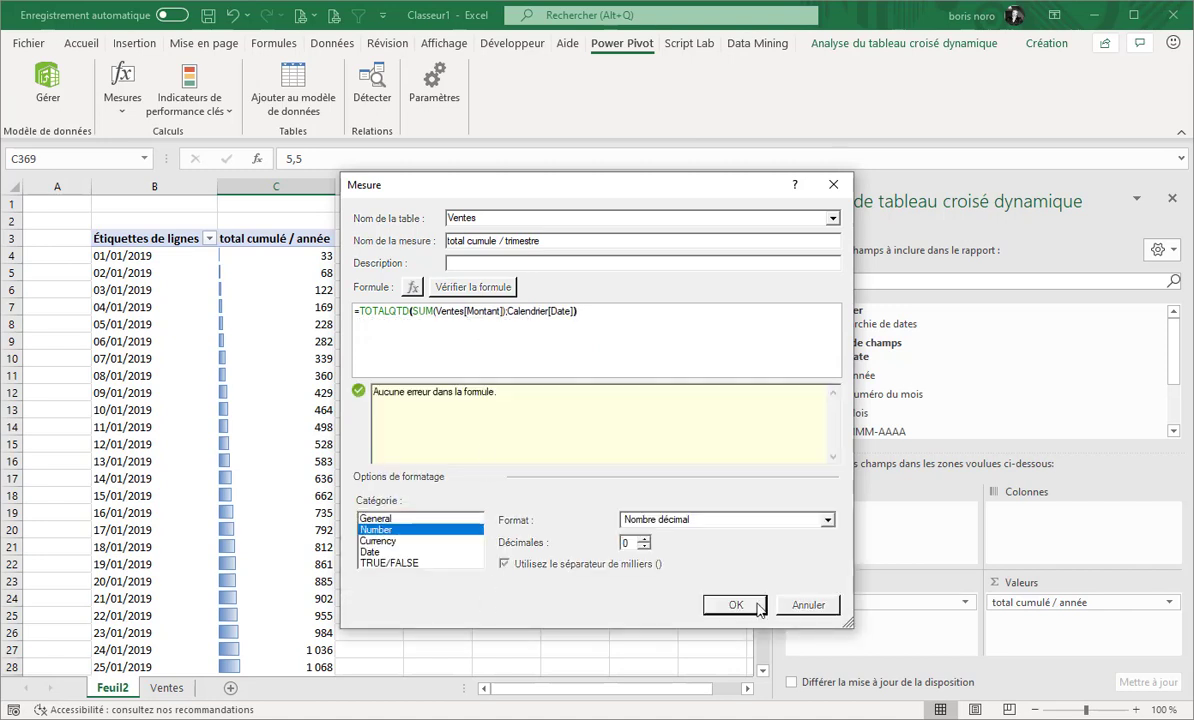
pyautogui.click(727, 604)
# Apply blue gradient data bars to all values of the total cumule / trimestre column
pyautogui.click(418, 253)
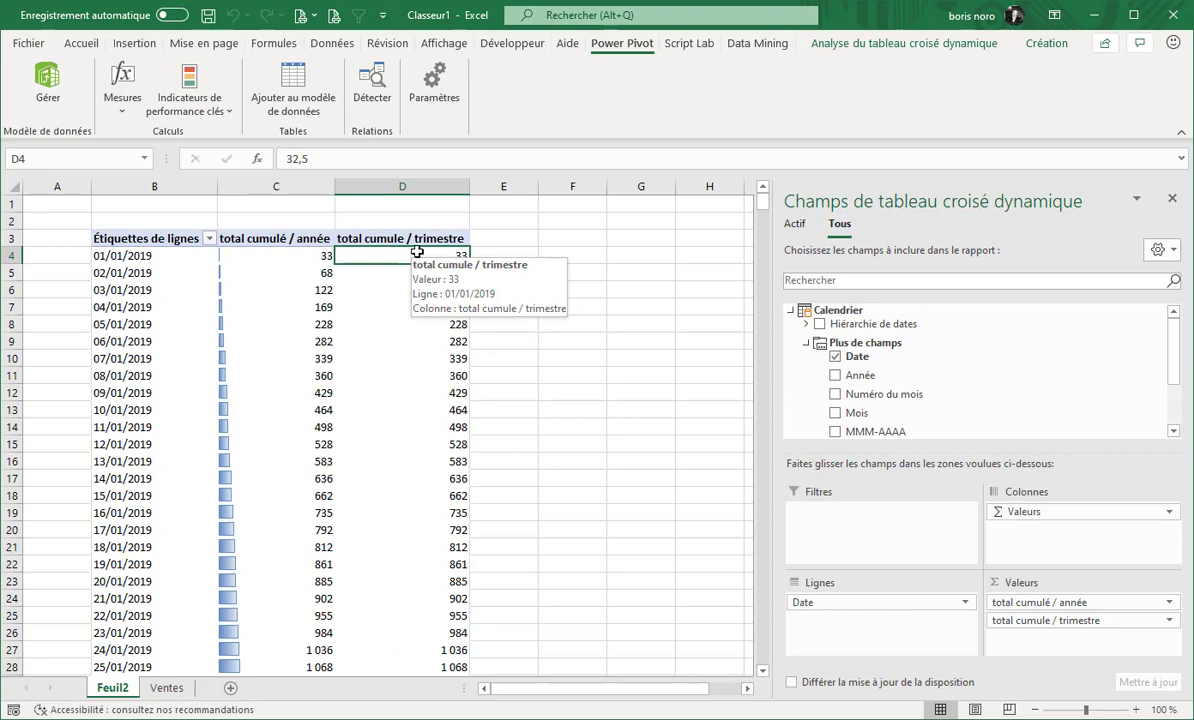
pyautogui.hotkey('ctrl', 'shift', 'Down')
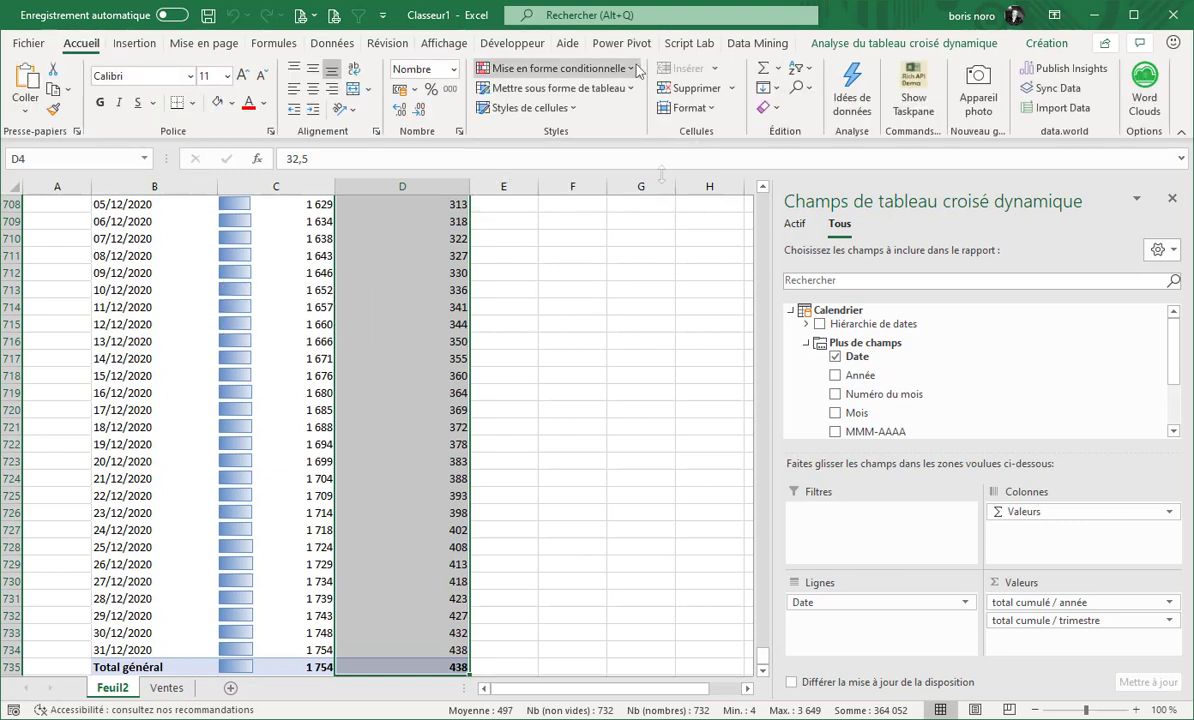
pyautogui.click(630, 68)
pyautogui.moveTo(706, 184)
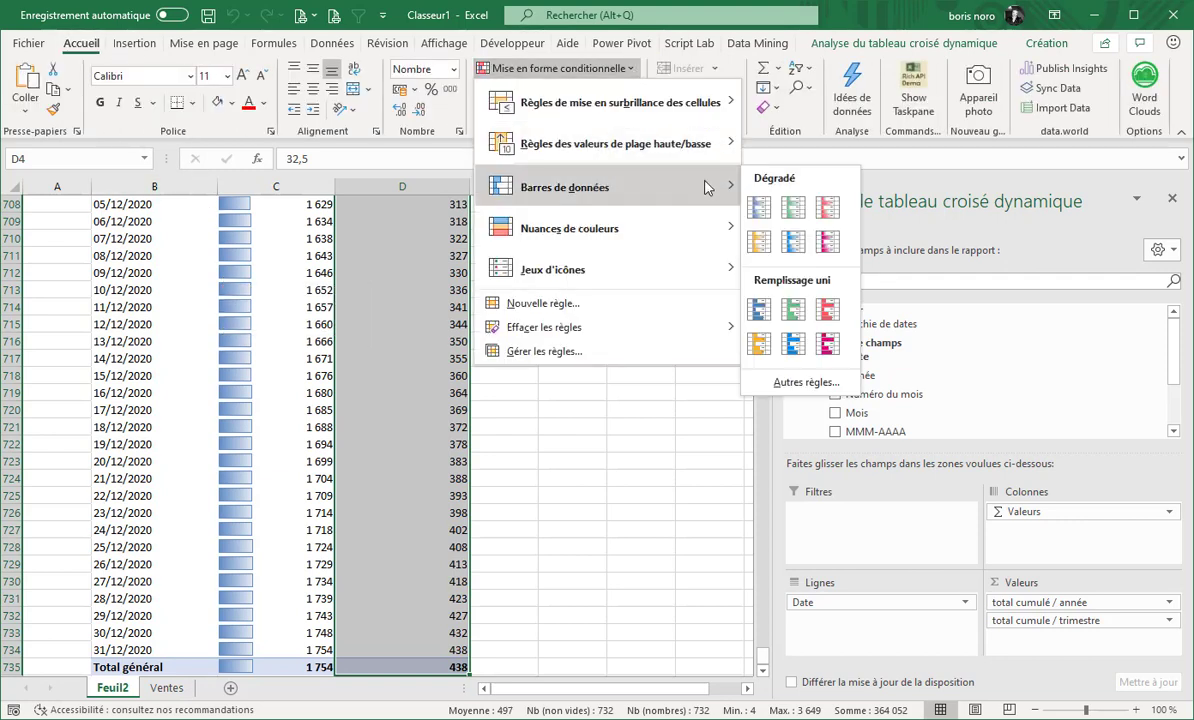
pyautogui.click(756, 207)
# Examine the total cumule / trimestre values by date, especially at the quarter change from 31/03/2019 to 01/04/2019
pyautogui.scroll(20, 394, 259)
pyautogui.scroll(-6, 394, 259)
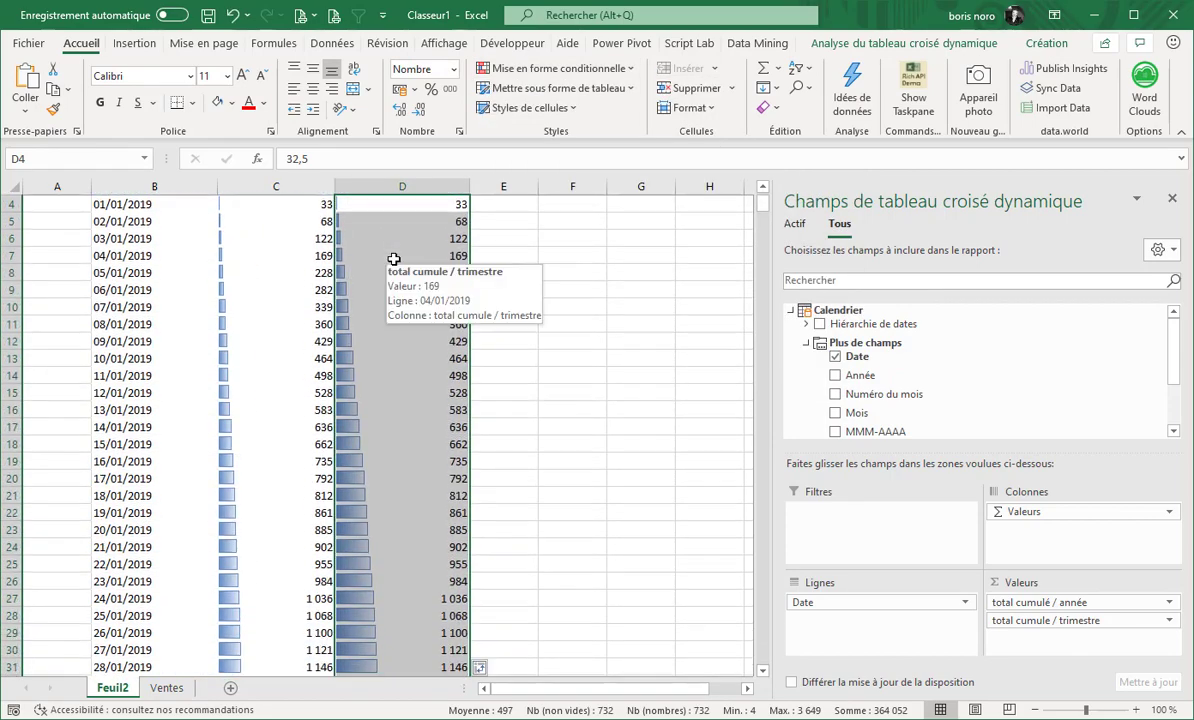
pyautogui.scroll(-17, 394, 259)
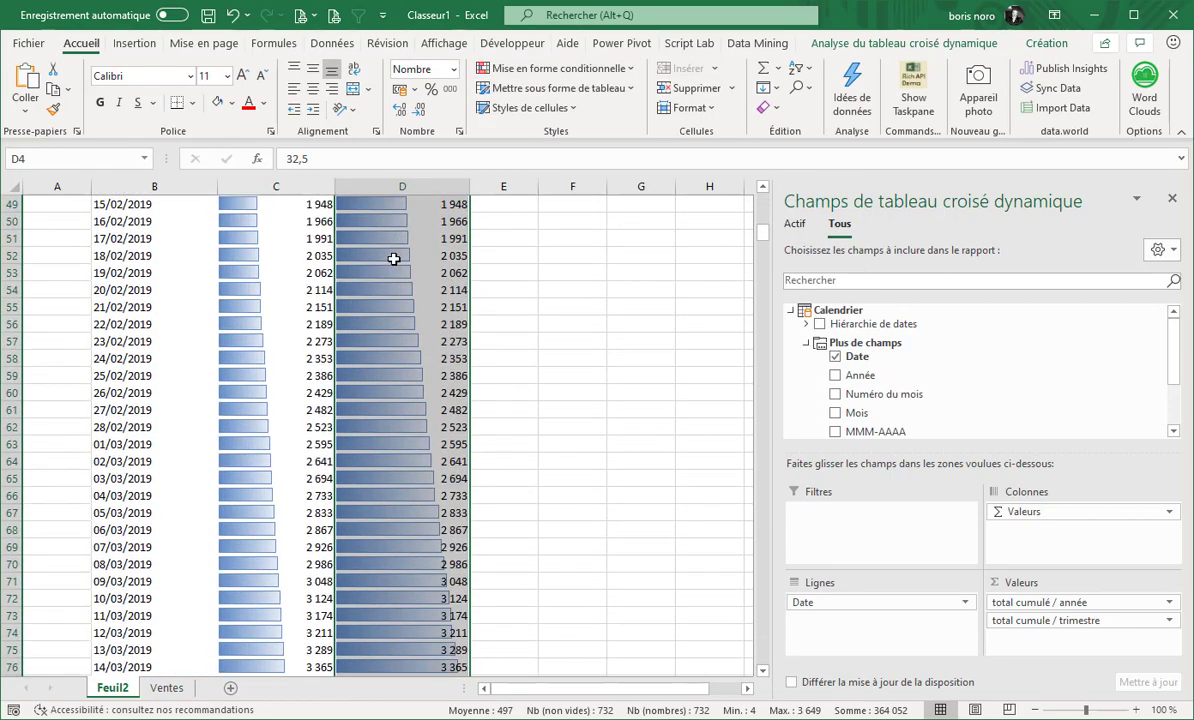
pyautogui.scroll(-2, 394, 259)
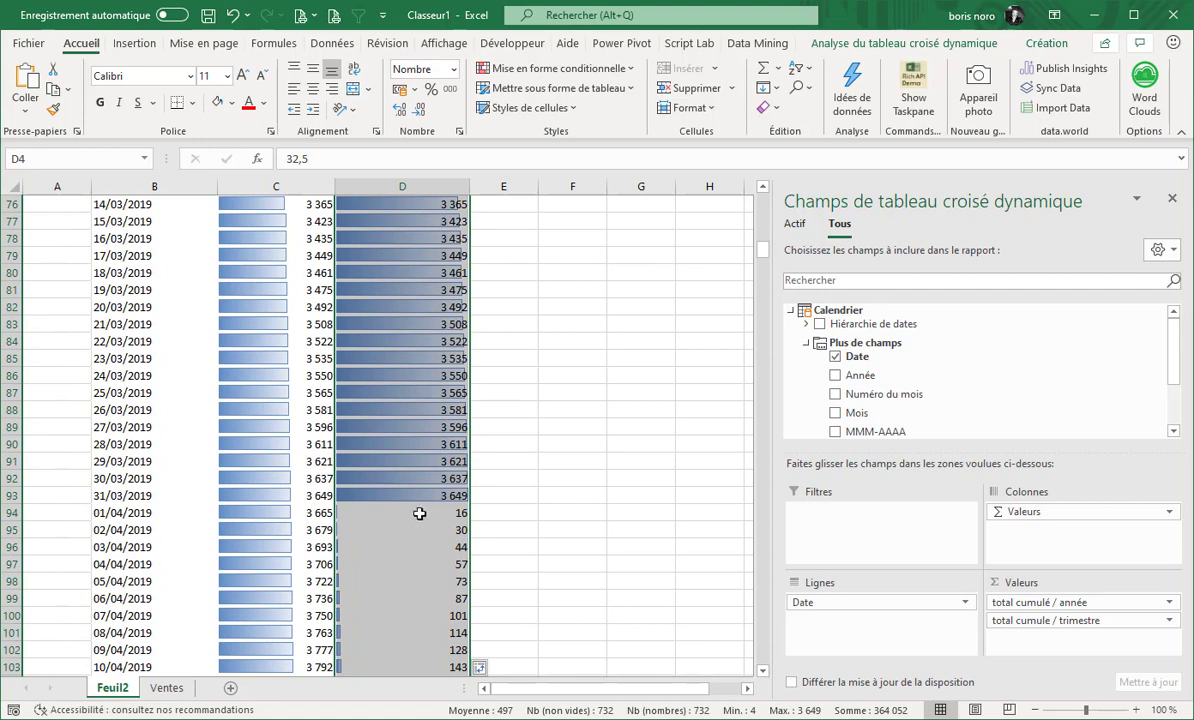
pyautogui.click(395, 494)
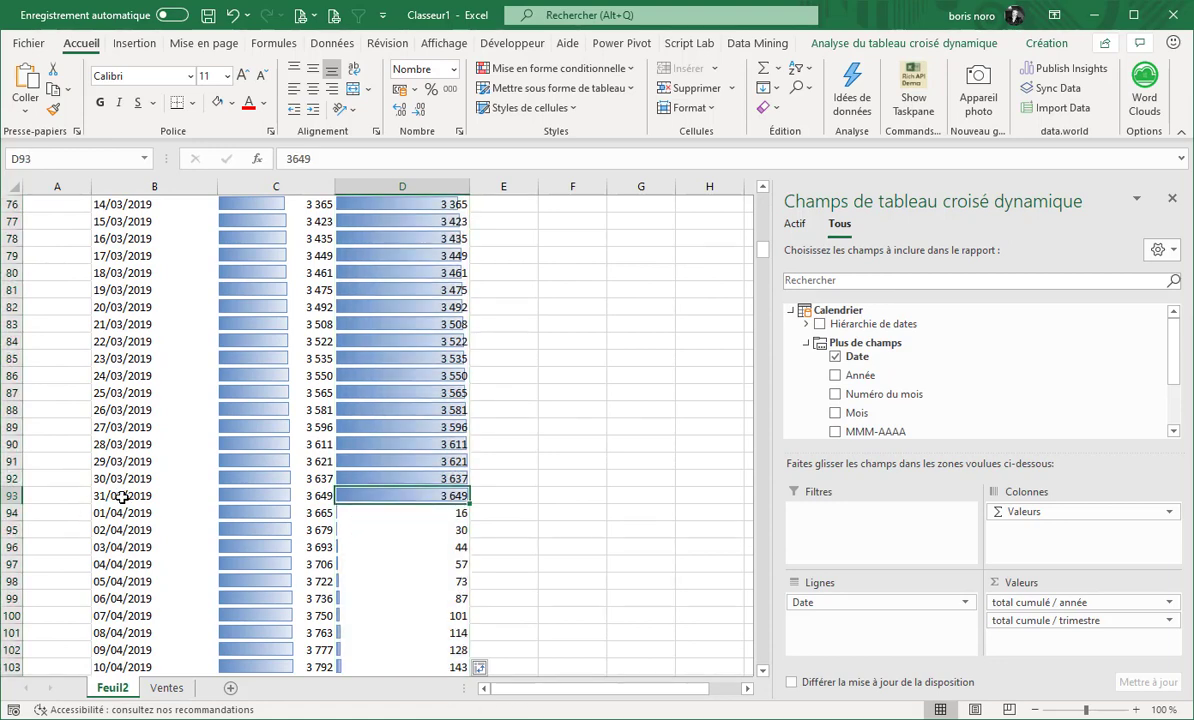
pyautogui.moveTo(121, 496)
pyautogui.mouseDown()
pyautogui.moveTo(394, 493)
pyautogui.moveTo(285, 518)
pyautogui.moveTo(130, 516)
pyautogui.mouseUp()
pyautogui.click(432, 513)
pyautogui.scroll(-20, 543, 570)
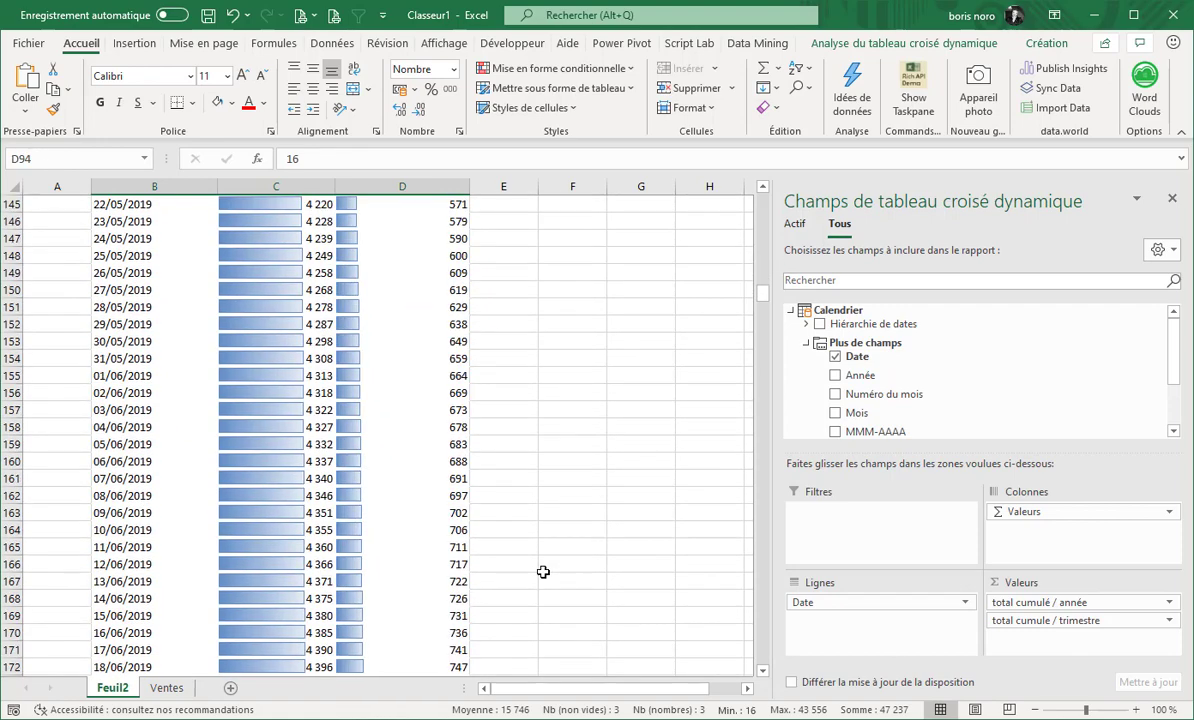
pyautogui.scroll(-12, 543, 571)
pyautogui.scroll(20, 541, 568)
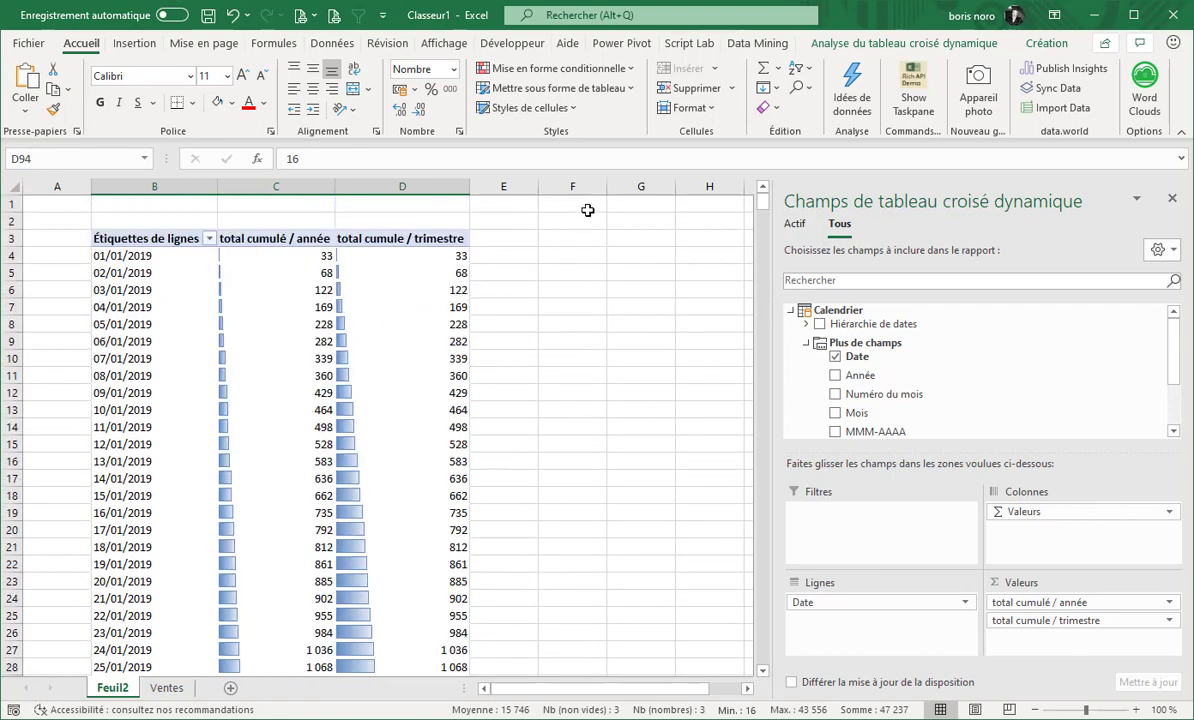
# Create a measure named total cumulé / mois in the Ventes table with the formula =TOTALMTD(SUM(Ventes[Montant]);Calendrier[Date])
pyautogui.click(632, 45)
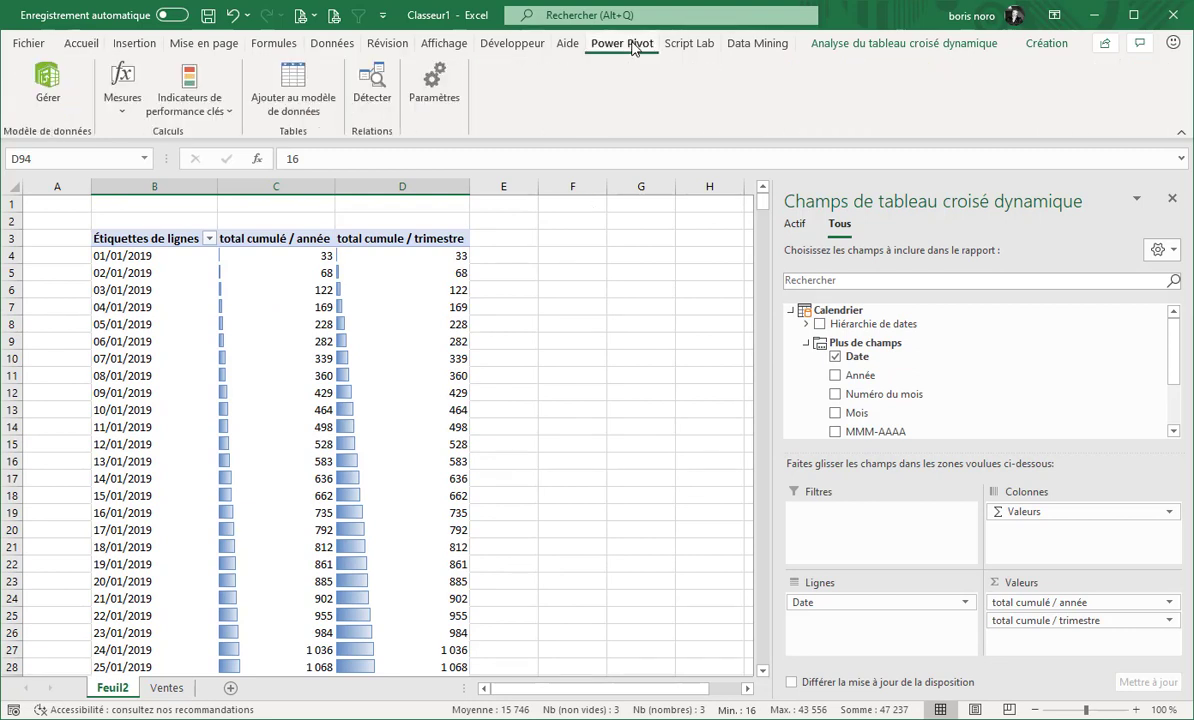
pyautogui.click(117, 100)
pyautogui.click(165, 134)
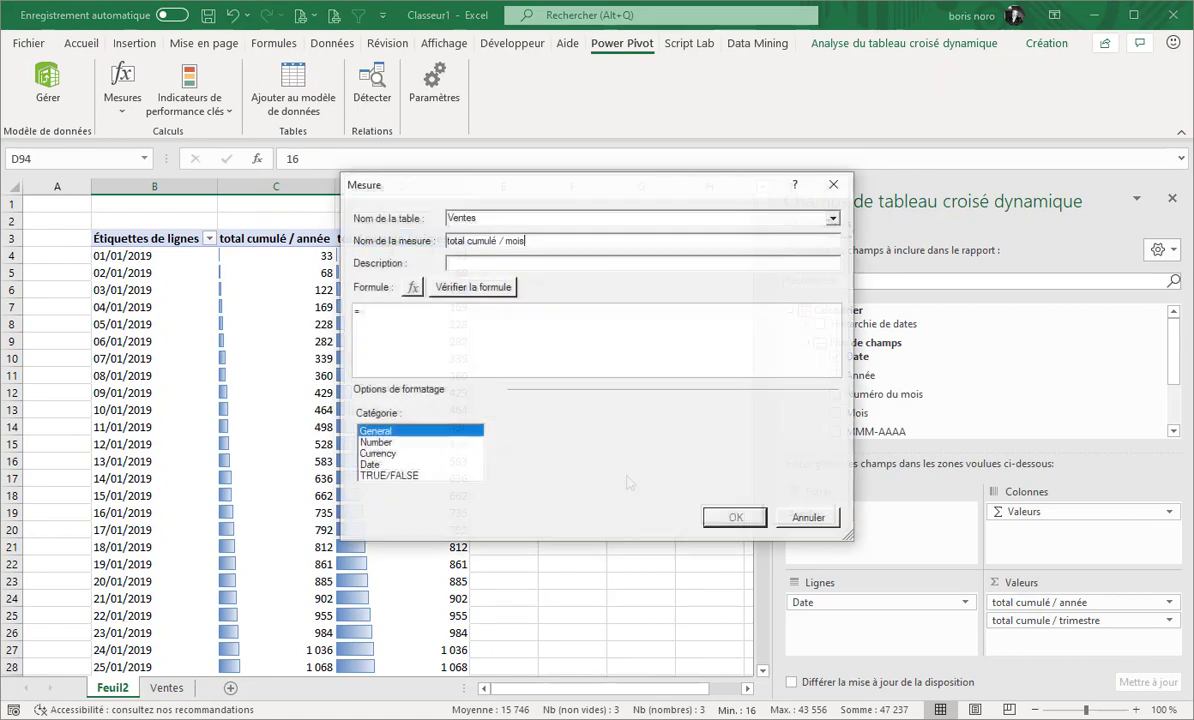
pyautogui.click(384, 333)
pyautogui.write('tot')
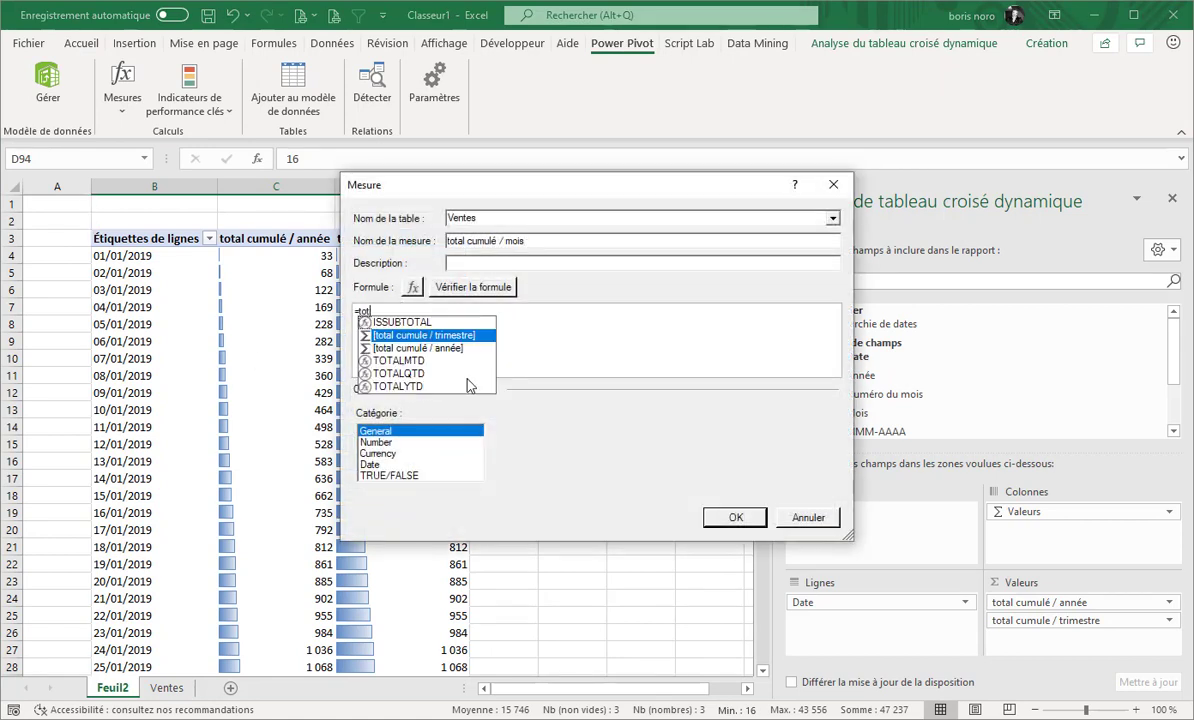
pyautogui.doubleClick(400, 360)
pyautogui.write('SUM(Ventes[Montant])')
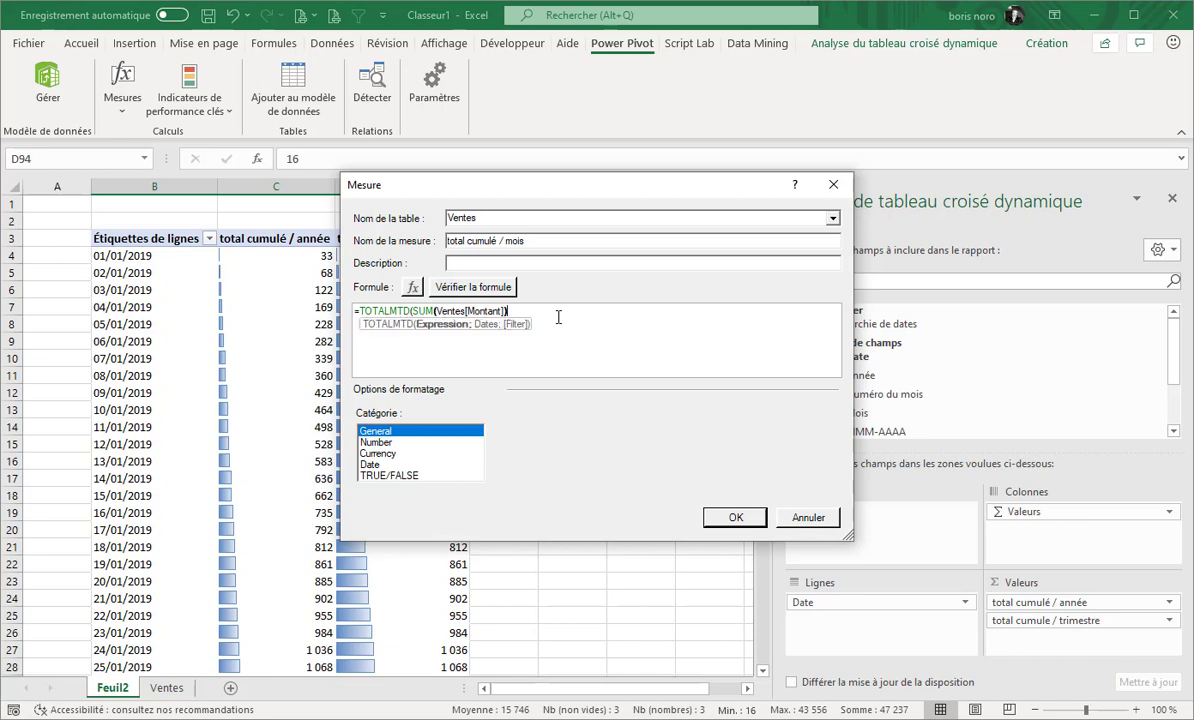
pyautogui.write(';ca')
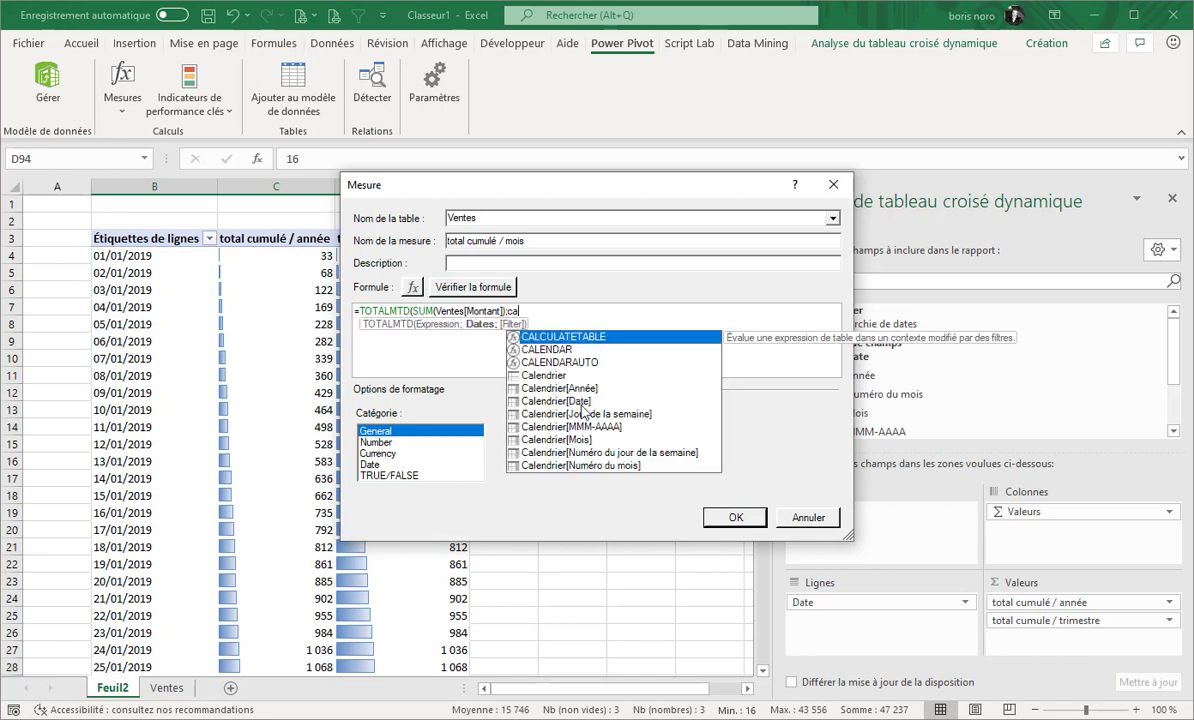
pyautogui.doubleClick(583, 401)
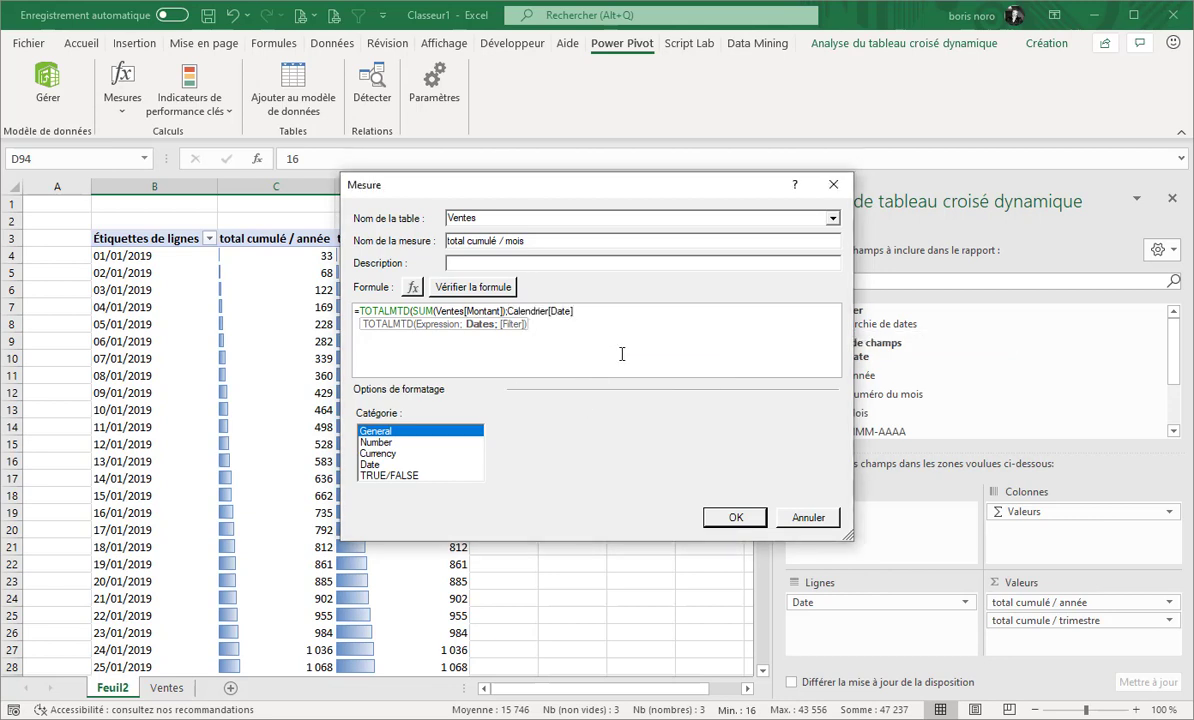
pyautogui.write(')')
# Check the TOTALMTD formula and save the measure as a decimal number with 0 decimals and a thousands separator
pyautogui.click(474, 289)
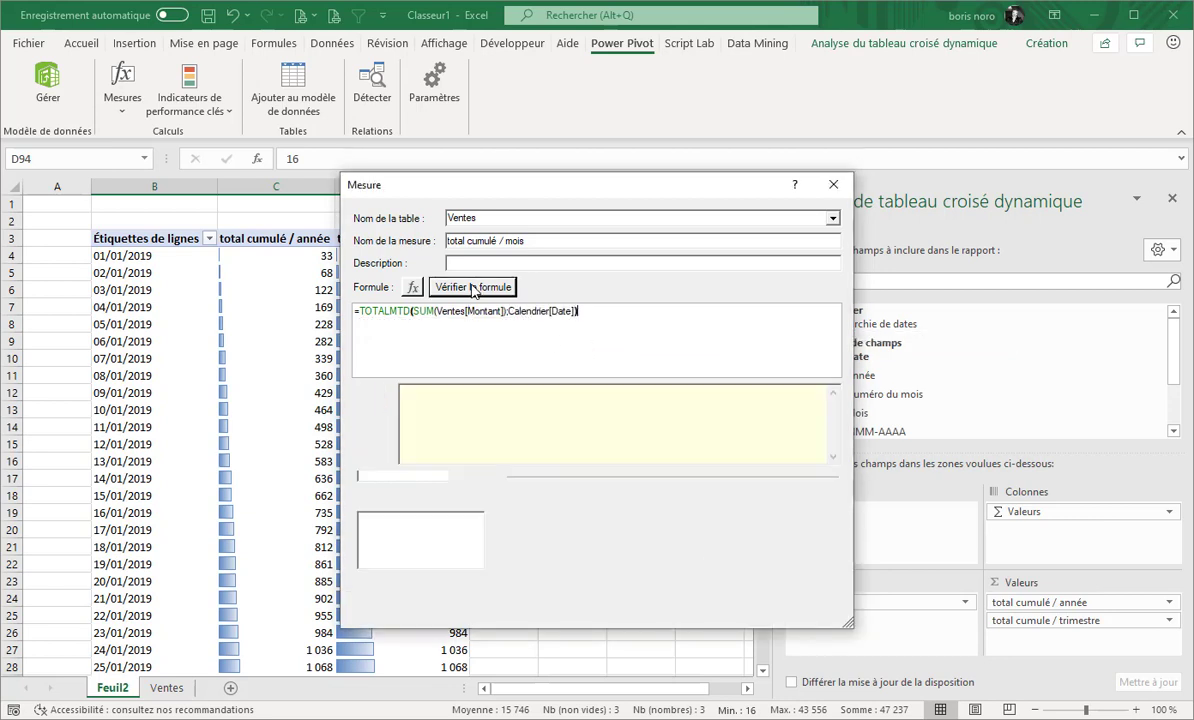
pyautogui.click(385, 529)
pyautogui.click(504, 563)
pyautogui.click(644, 546)
pyautogui.click(644, 546)
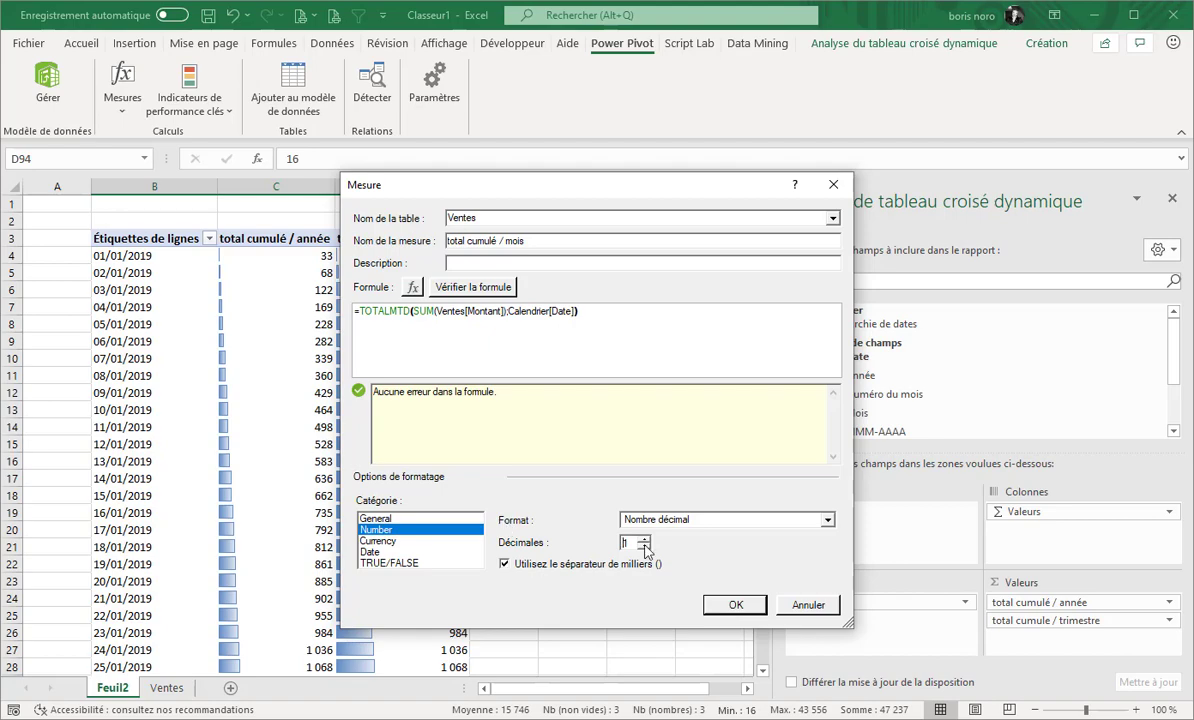
pyautogui.click(735, 605)
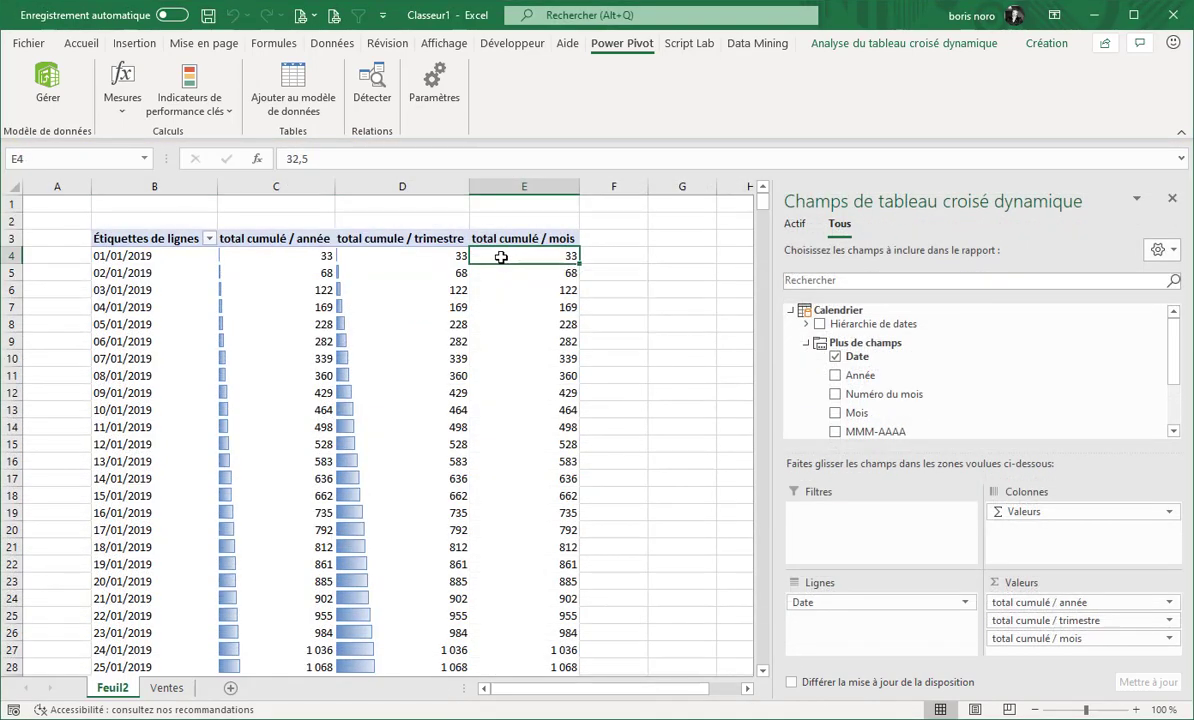
# Apply blue gradient data bars to all values of the total cumulé / mois column
pyautogui.hotkey('ctrl', 'shift', 'Down')
pyautogui.click(78, 44)
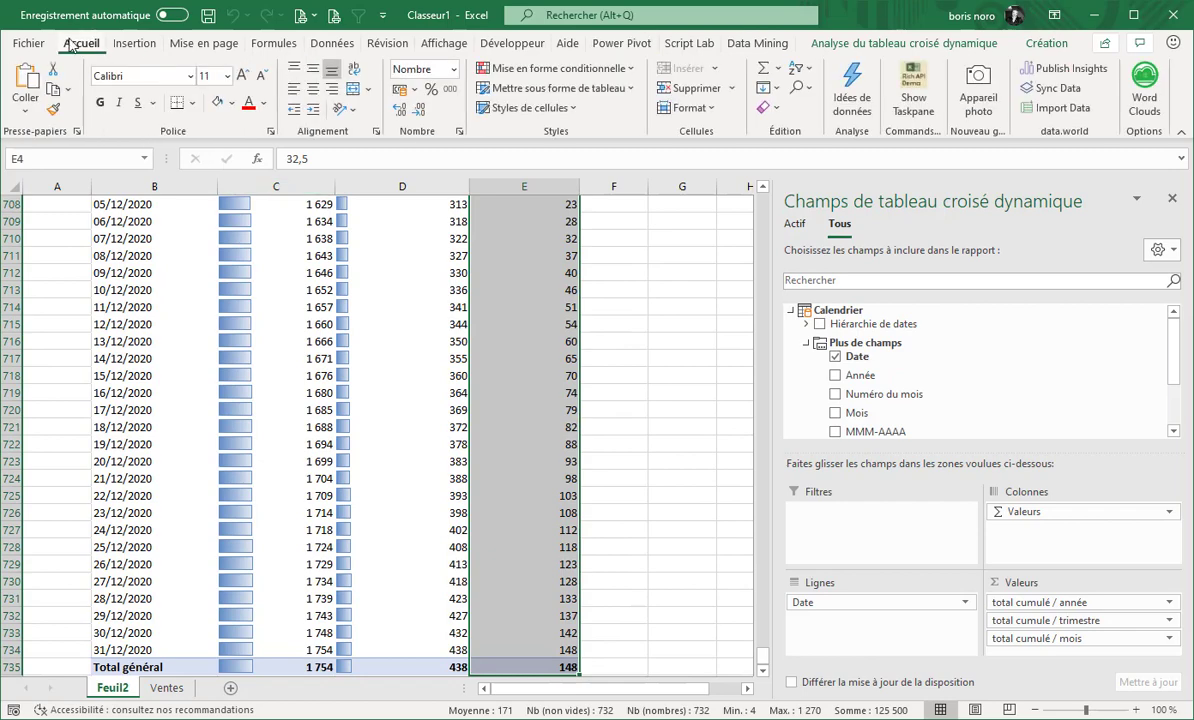
pyautogui.click(558, 68)
pyautogui.moveTo(555, 197)
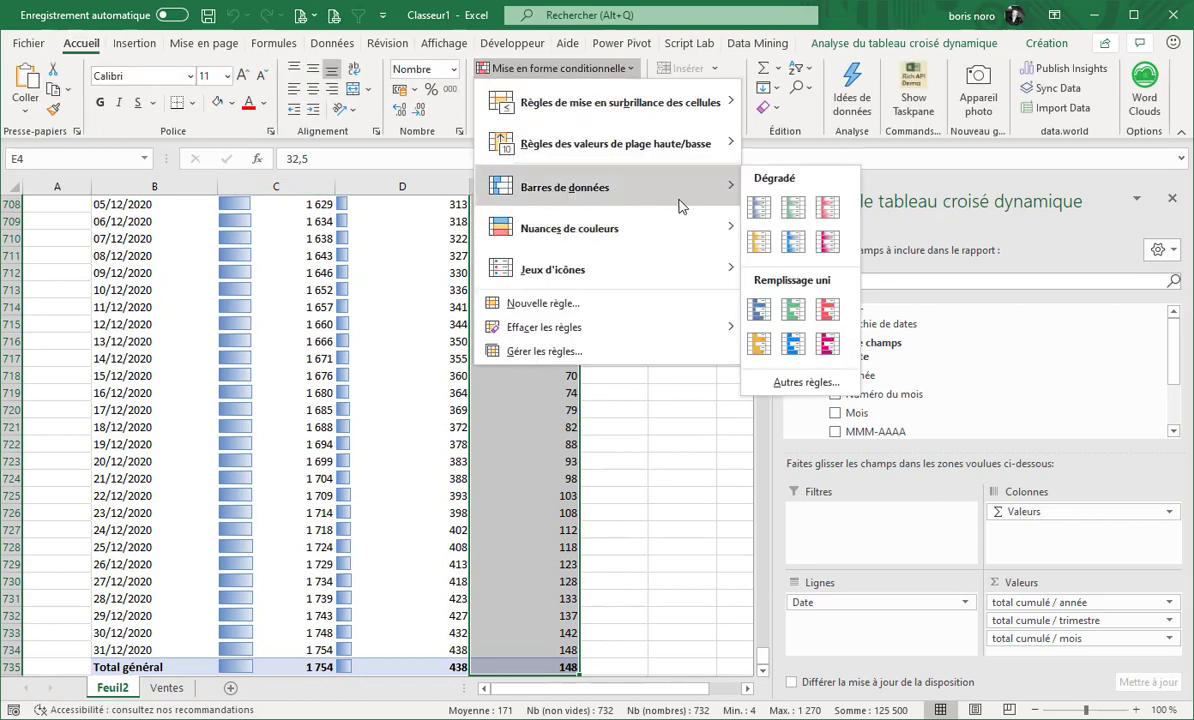
pyautogui.click(764, 204)
# Examine the total cumulé / mois values by date, especially at the month changes on 01/02/2019 and 01/03/2019
pyautogui.moveTo(762, 655); pyautogui.dragTo(762, 195)
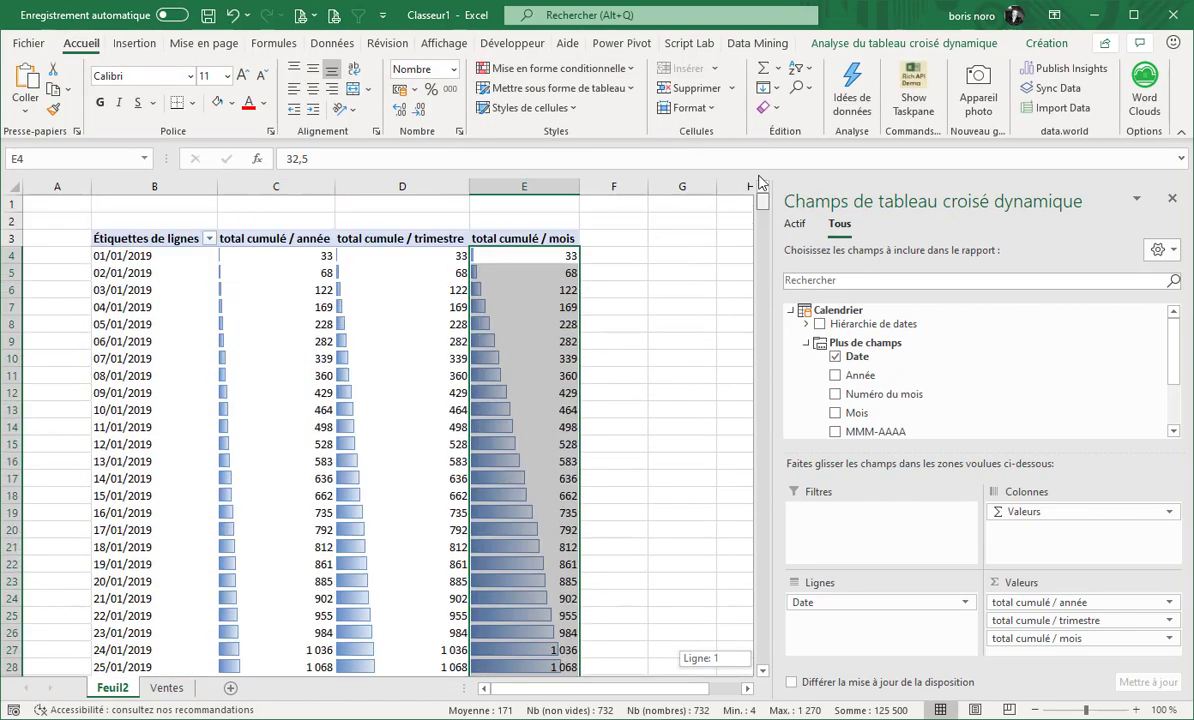
pyautogui.scroll(-1, 512, 269)
pyautogui.scroll(-4, 528, 257)
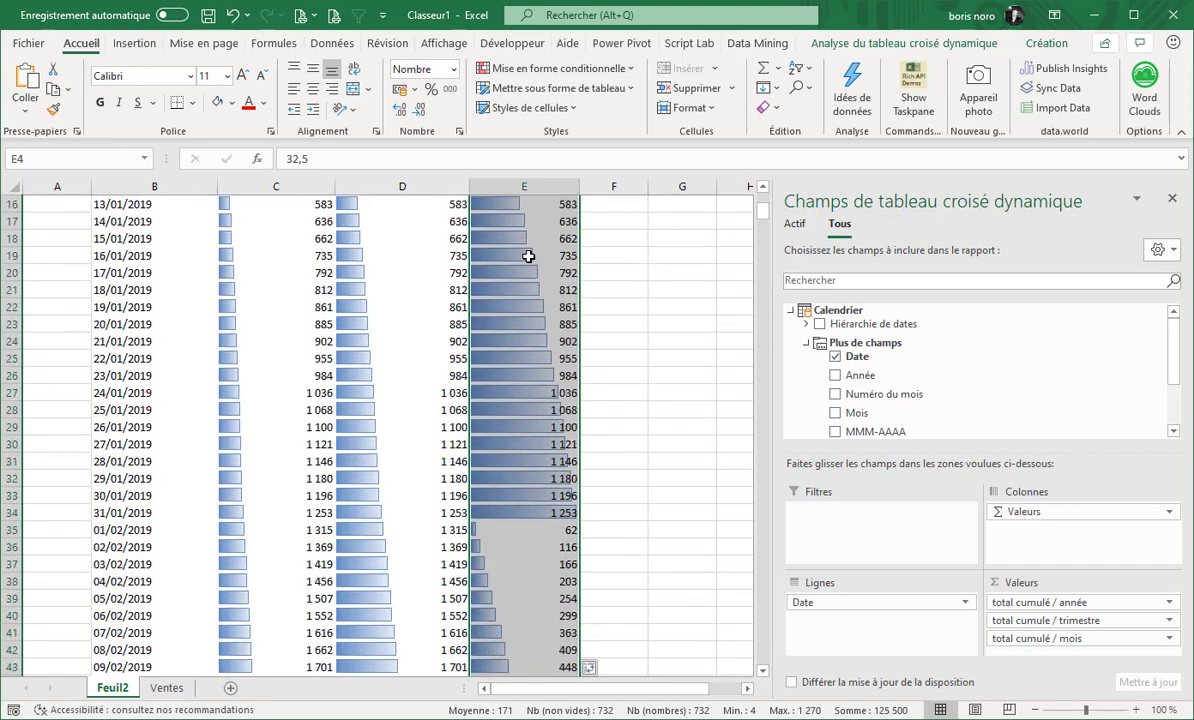
pyautogui.click(494, 478)
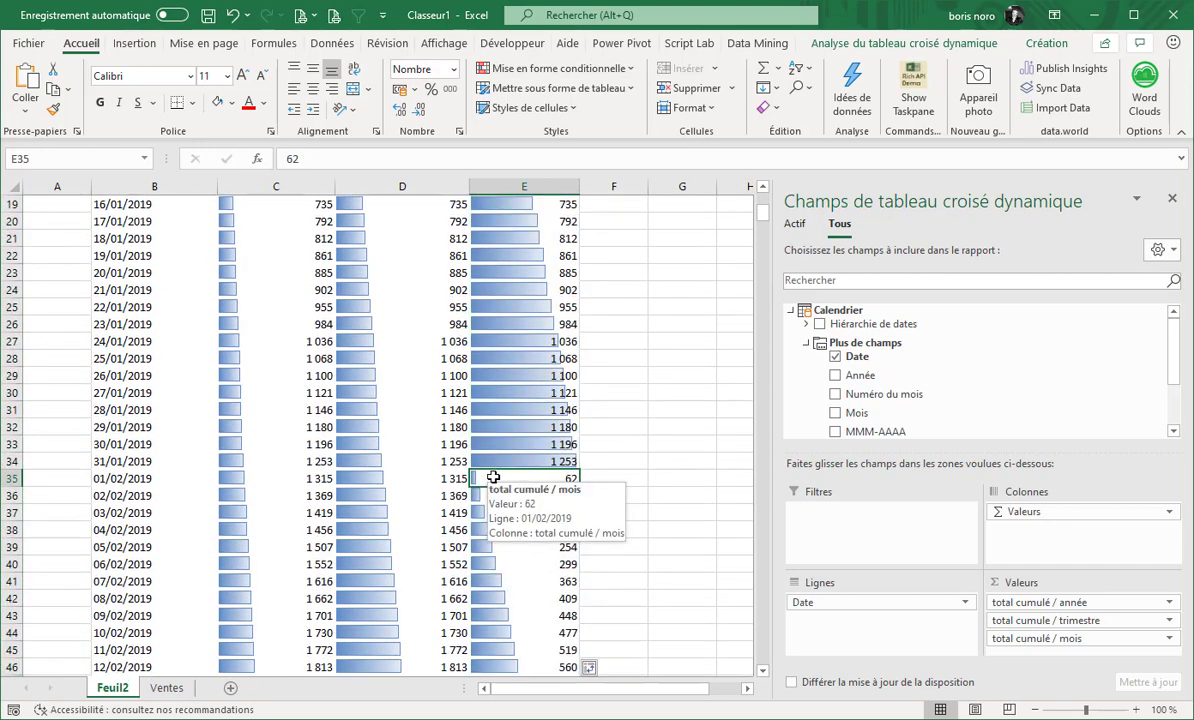
pyautogui.click(99, 478)
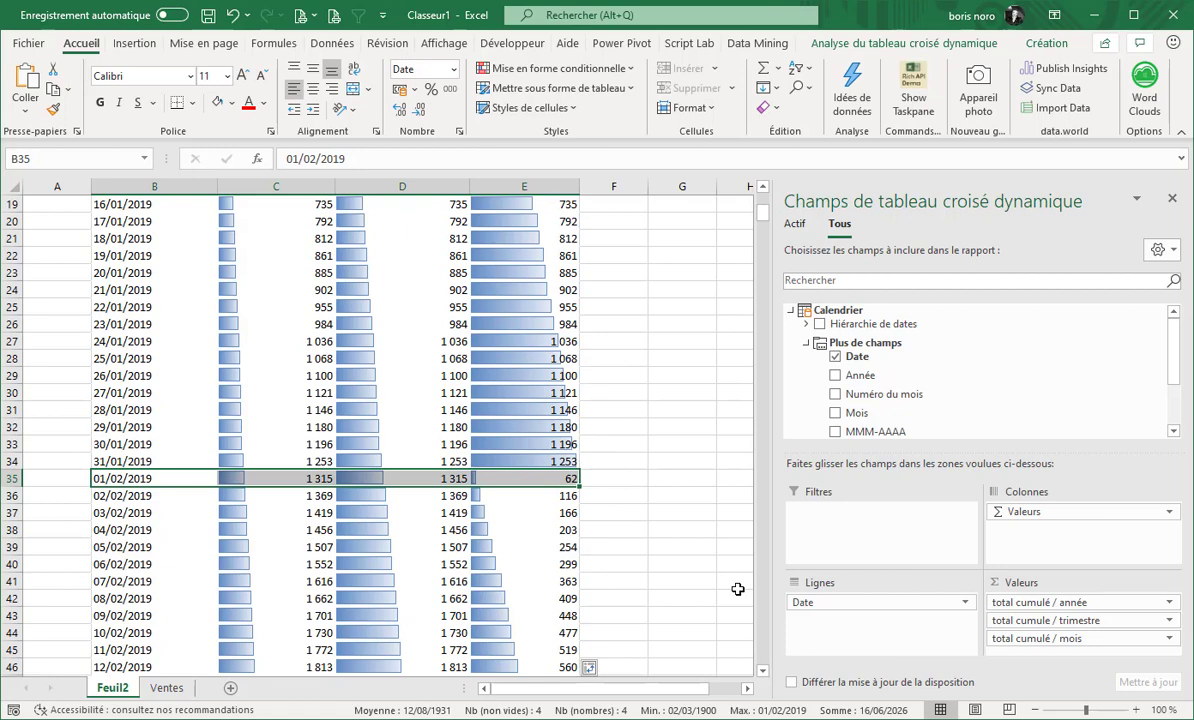
pyautogui.scroll(-11, 663, 554)
pyautogui.click(97, 393)
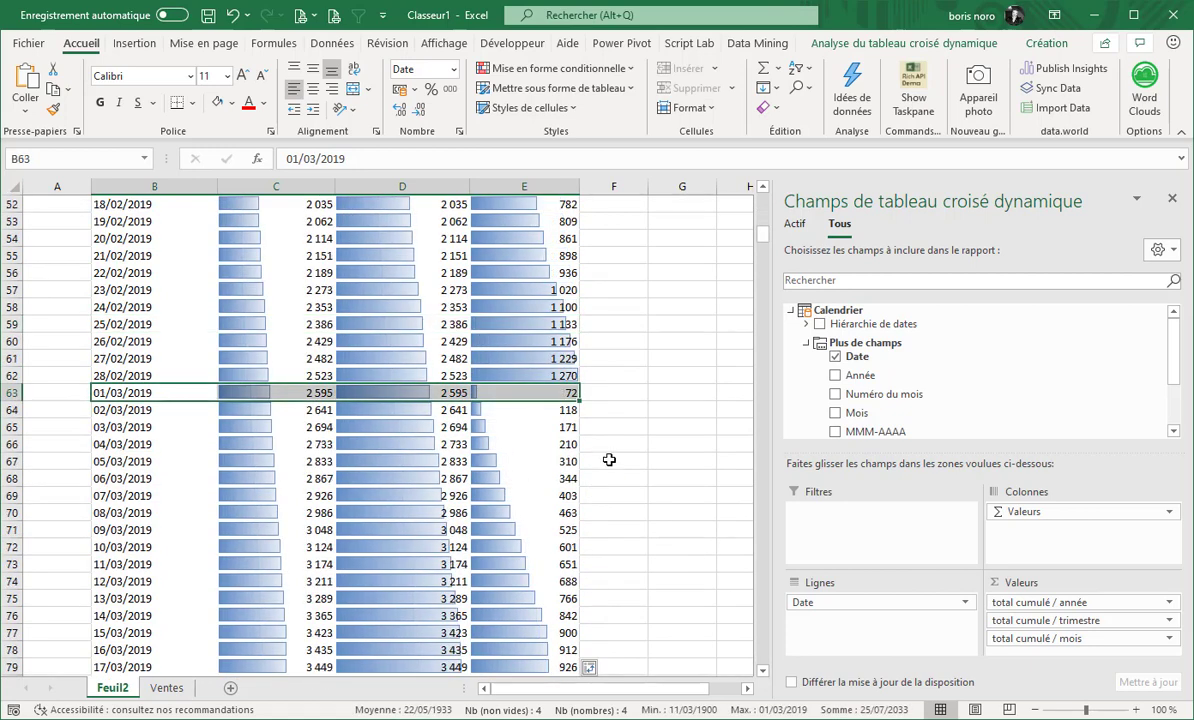
pyautogui.scroll(17, 609, 460)
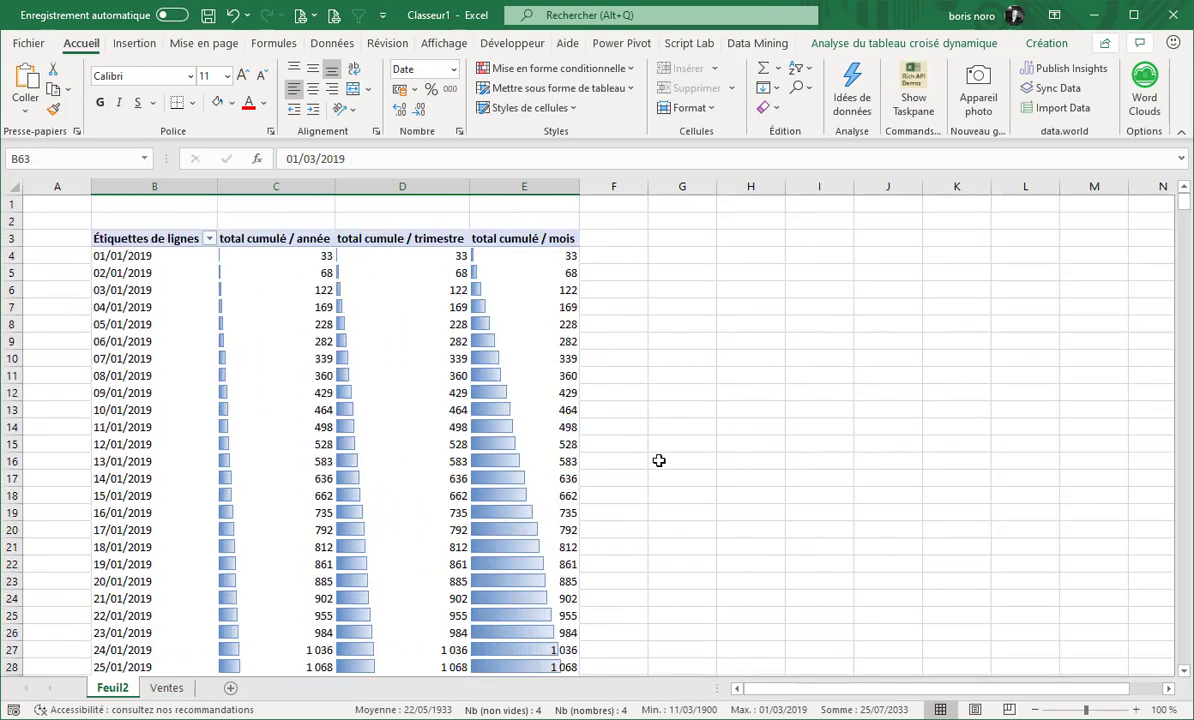
# Insert a clustered column pivot chart of the three cumulative totals by date and delete it after viewing
pyautogui.click(262, 256)
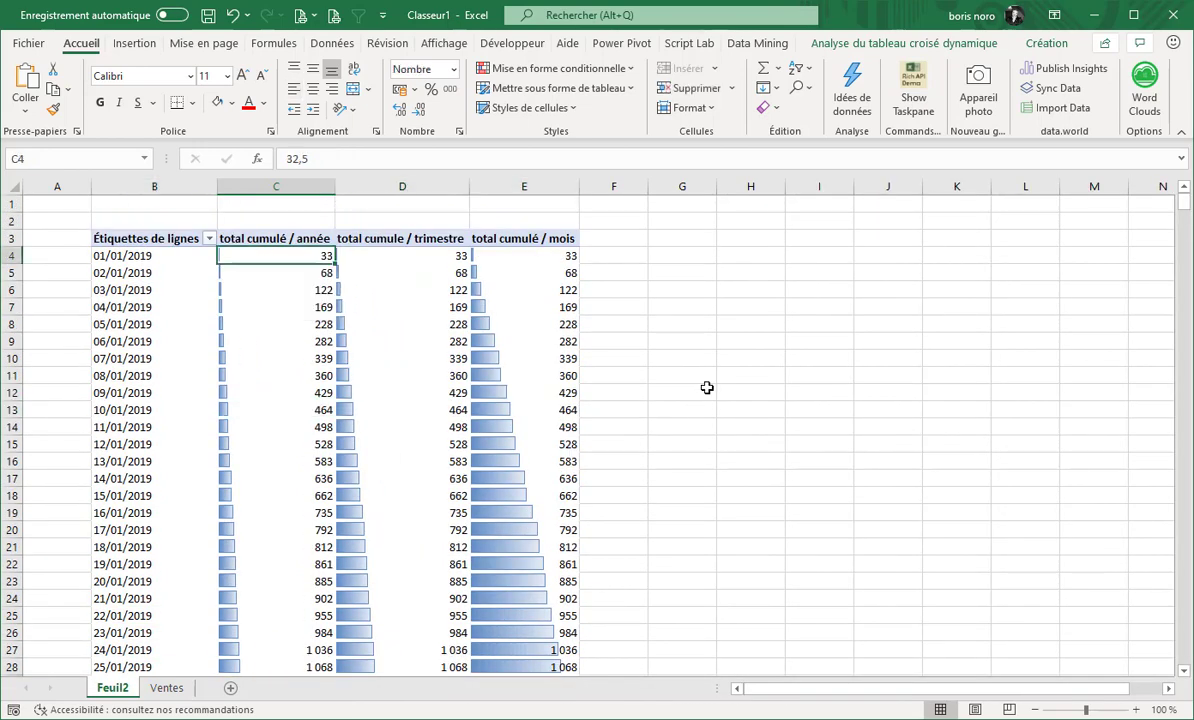
pyautogui.click(132, 44)
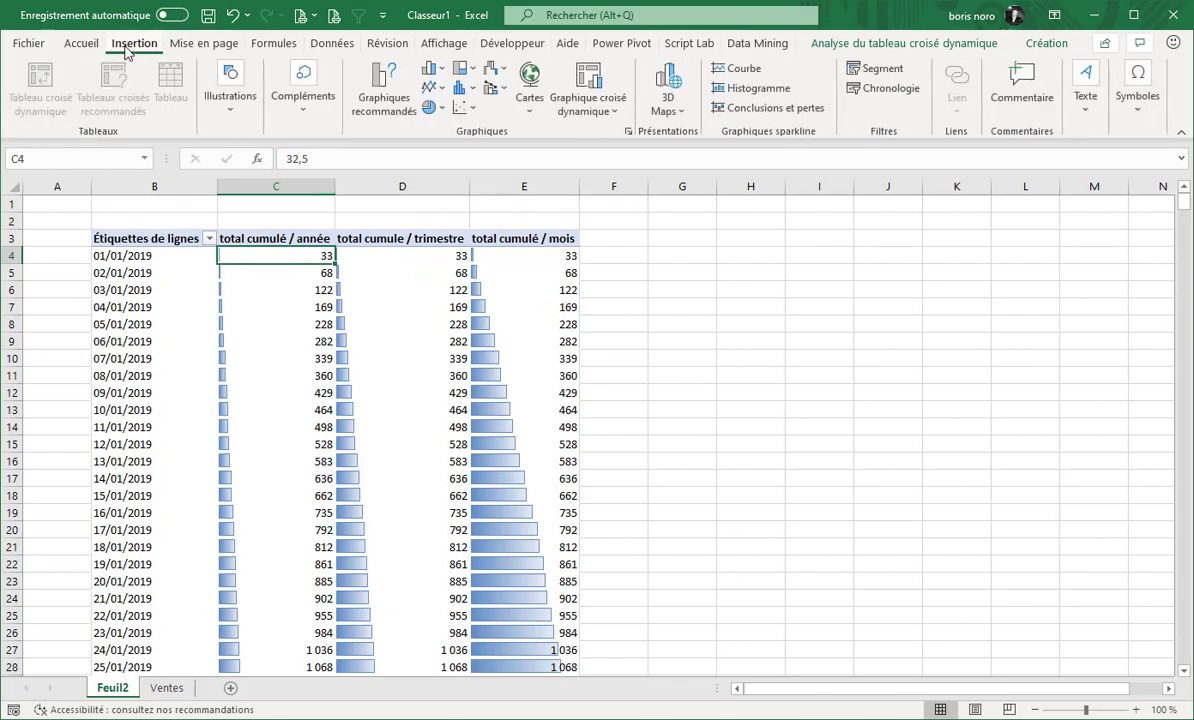
pyautogui.click(377, 105)
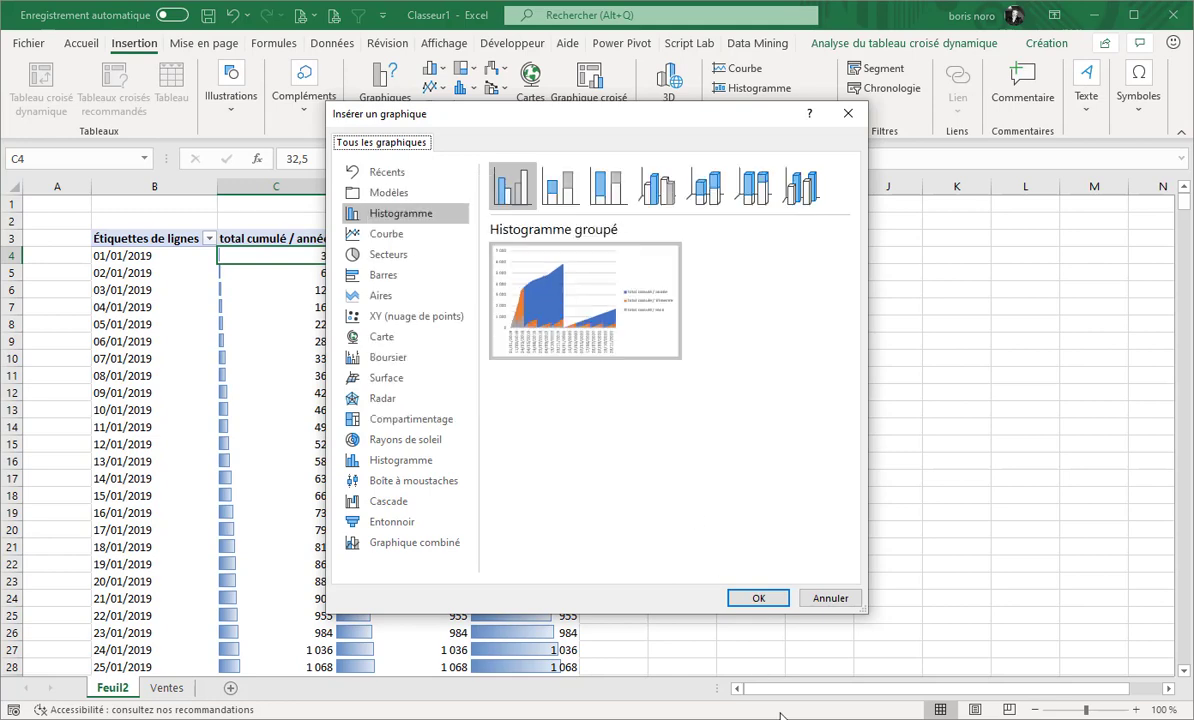
pyautogui.click(762, 600)
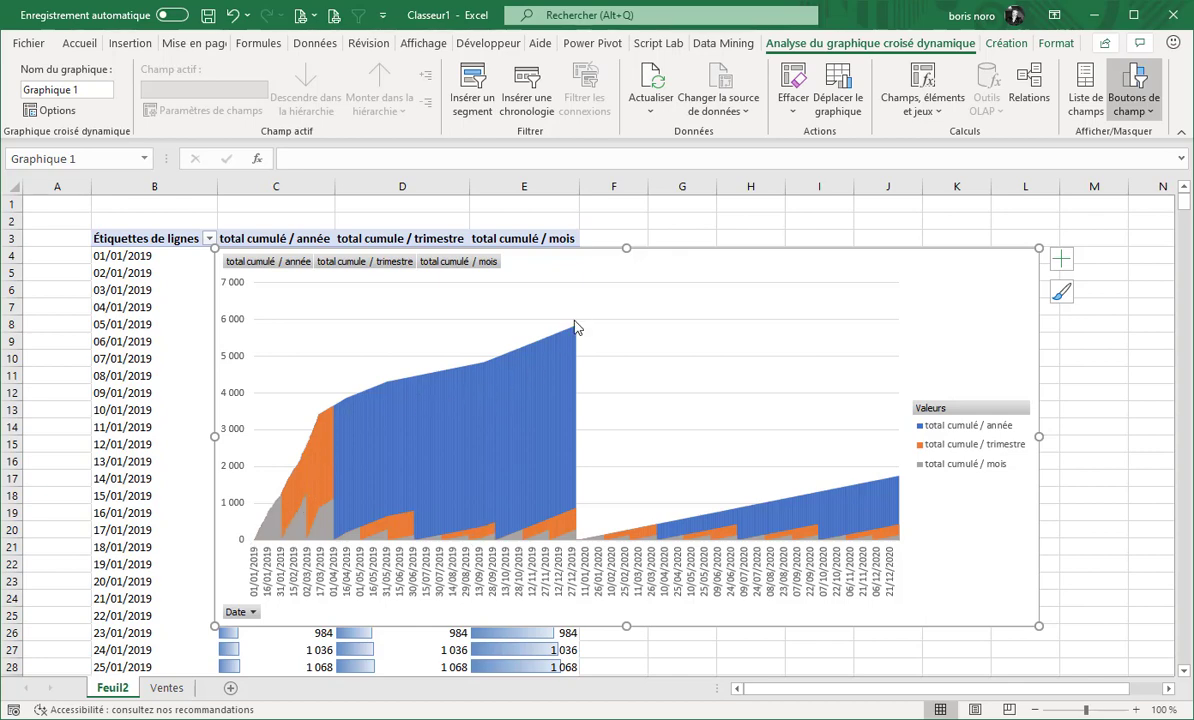
pyautogui.press('Delete')
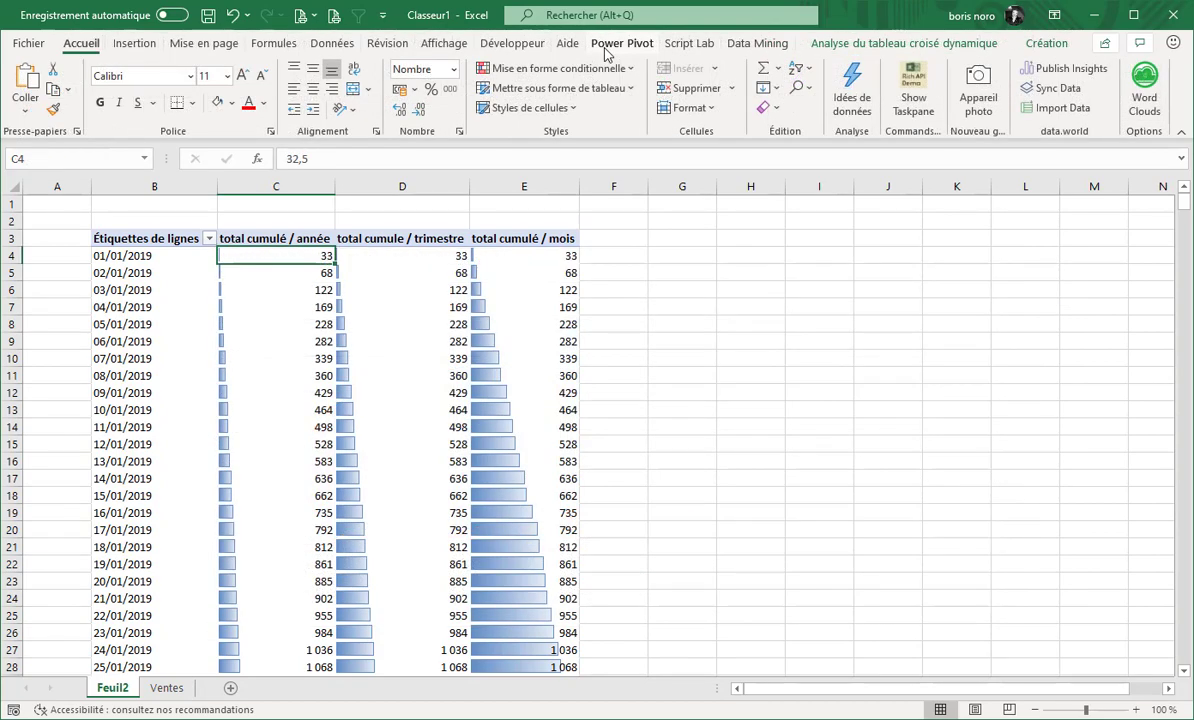
# Review the formulas in the list of measures and open the total cumulé / mois measure for editing
pyautogui.click(617, 44)
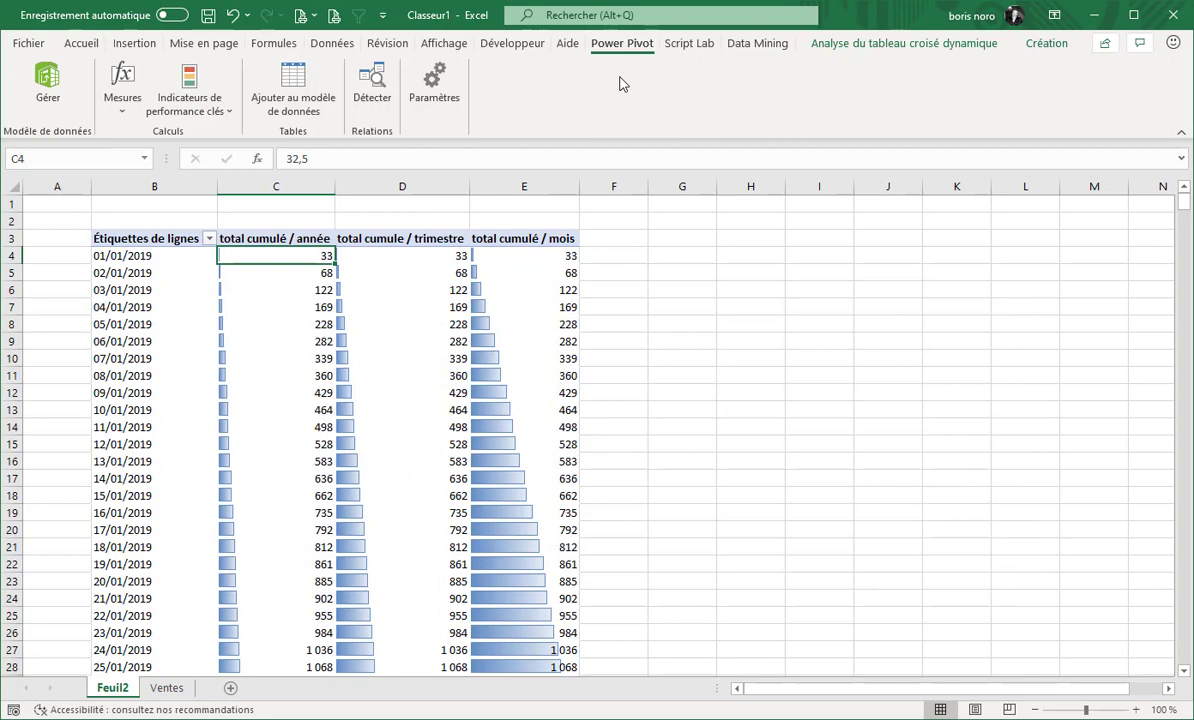
pyautogui.click(121, 114)
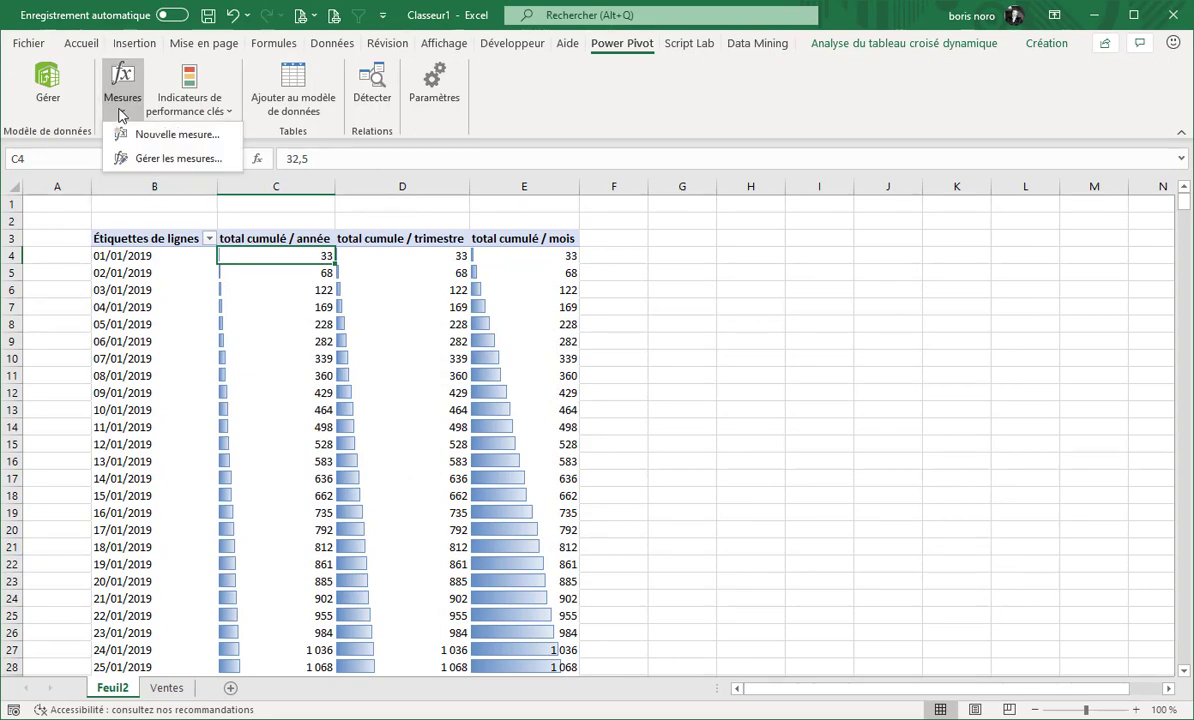
pyautogui.click(150, 158)
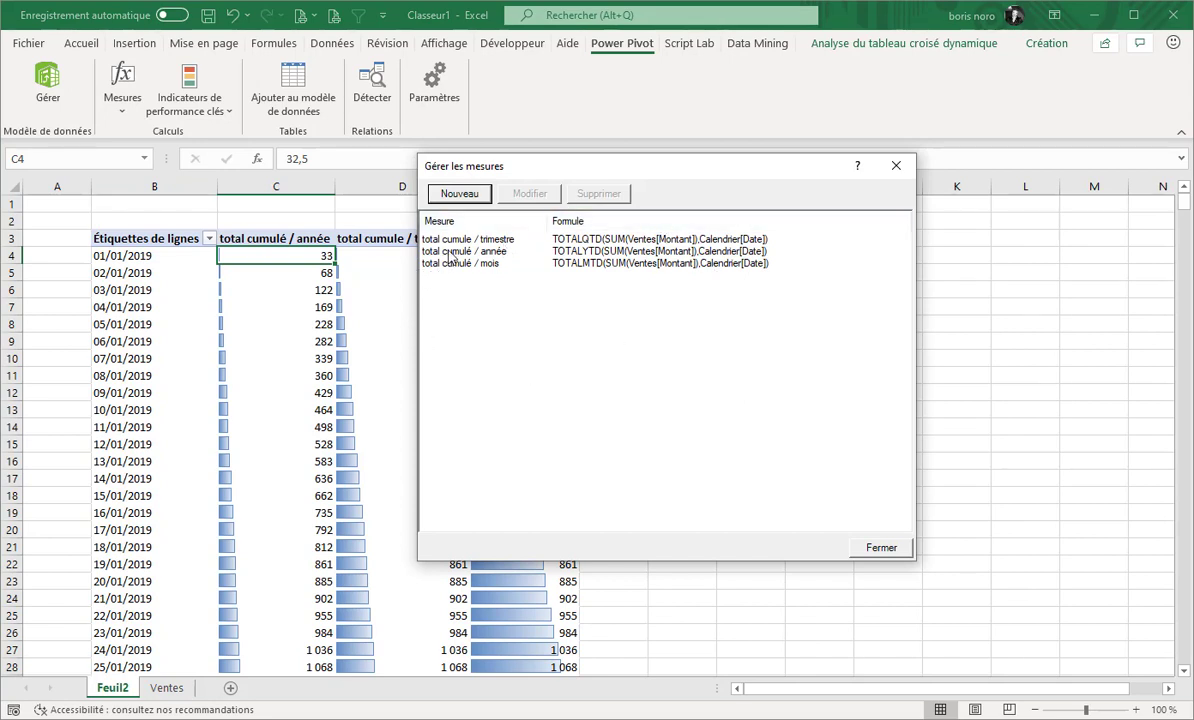
pyautogui.click(651, 240)
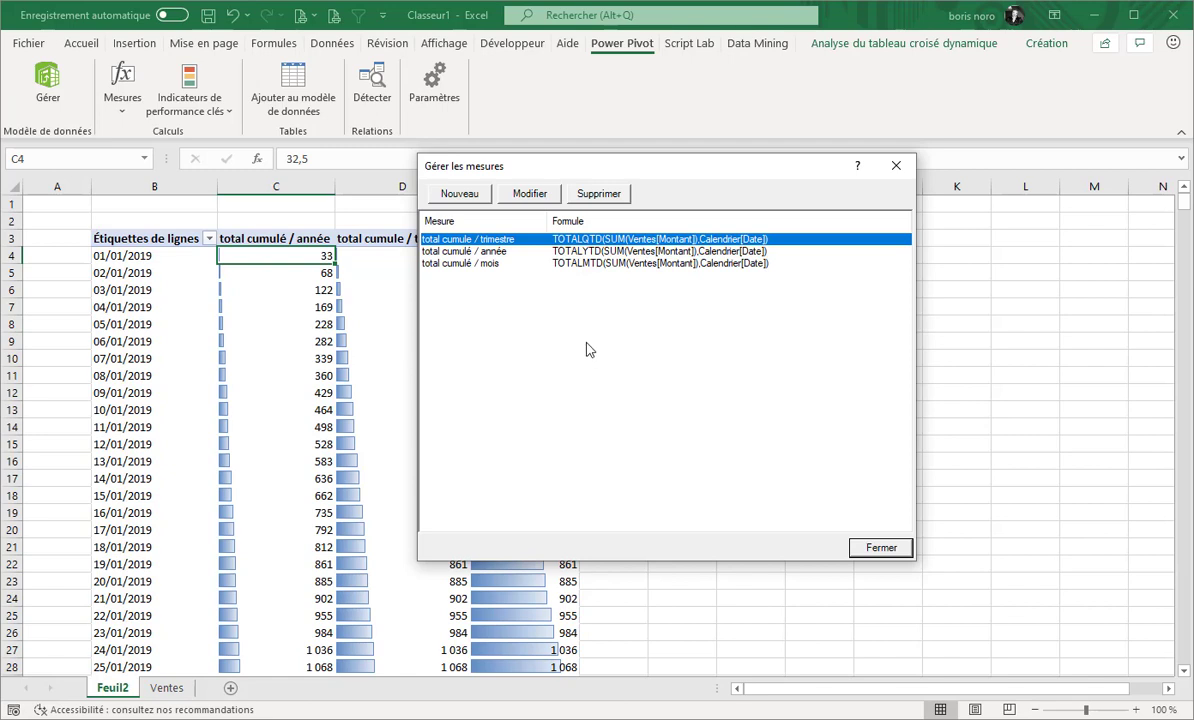
pyautogui.click(582, 264)
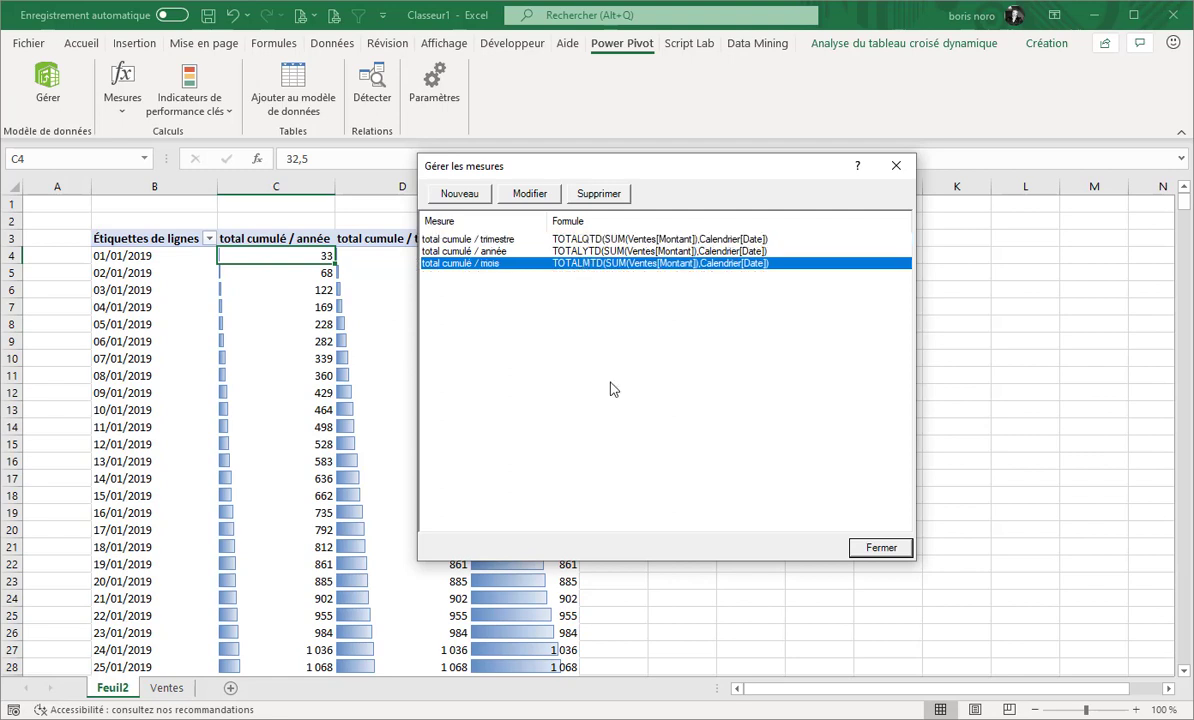
pyautogui.click(530, 193)
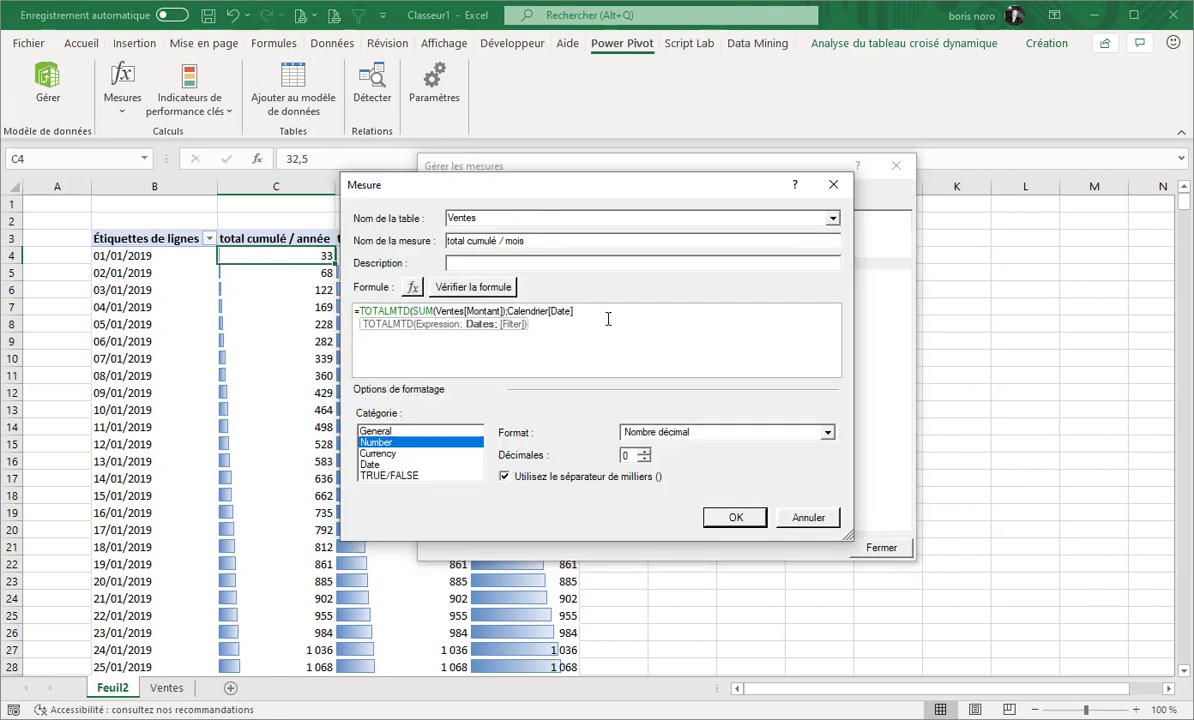
# Add the filter Ventes[Comics]="Avenger" to the TOTALMTD formula, rename the measure total cumulé Avenger / mois, check it and save
pyautogui.write(';')
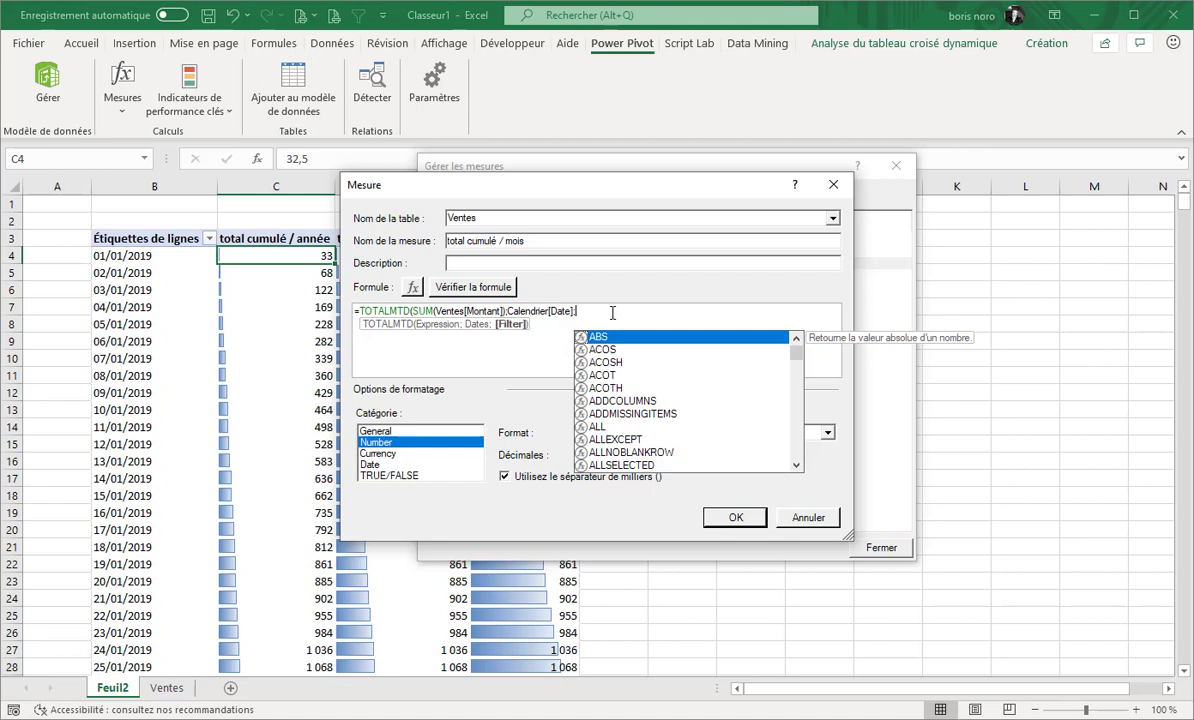
pyautogui.write('ven')
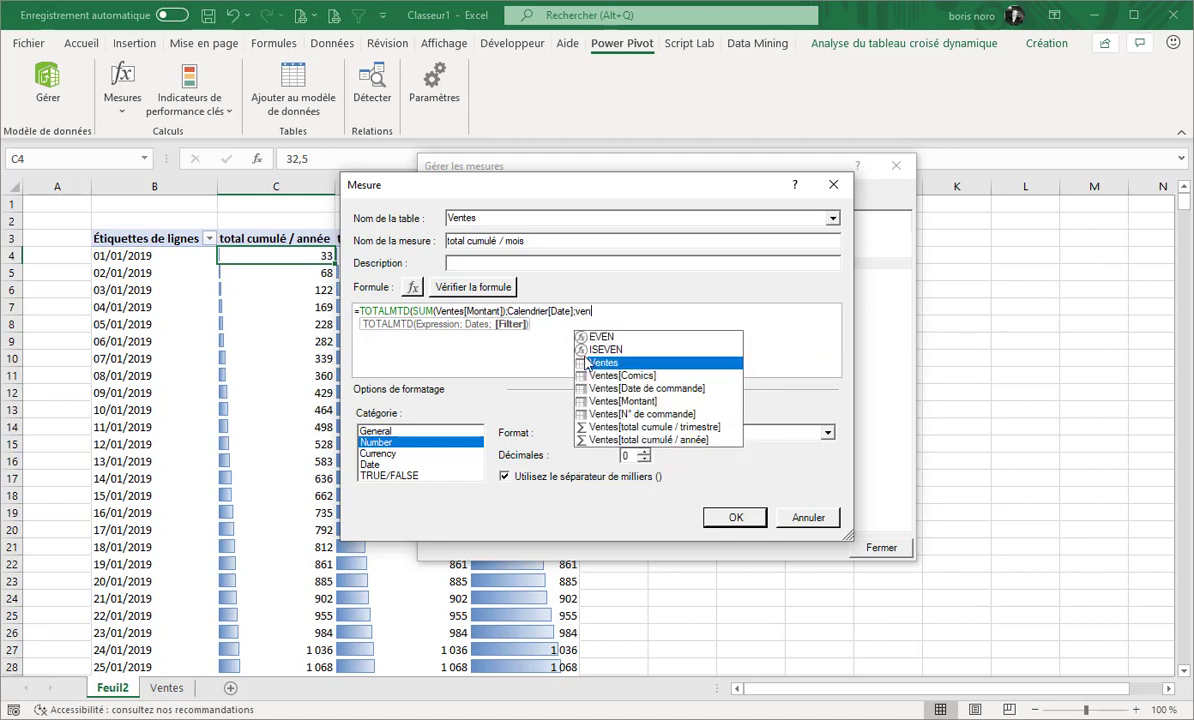
pyautogui.doubleClick(636, 375)
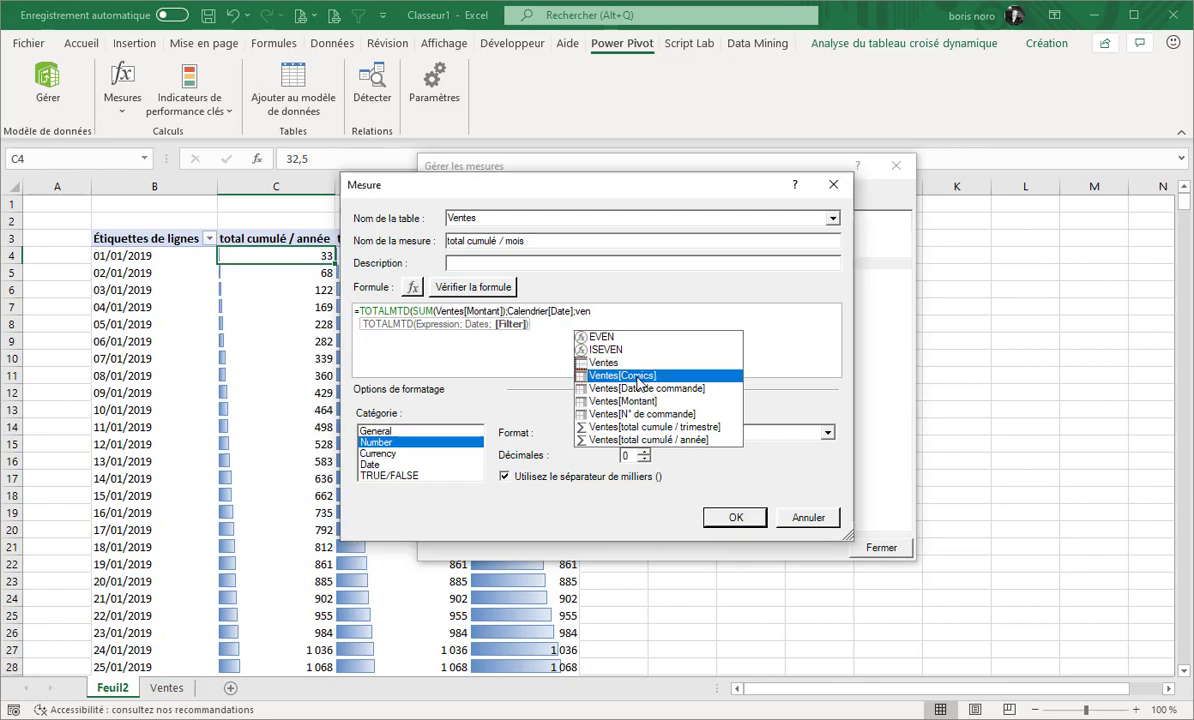
pyautogui.write('=')
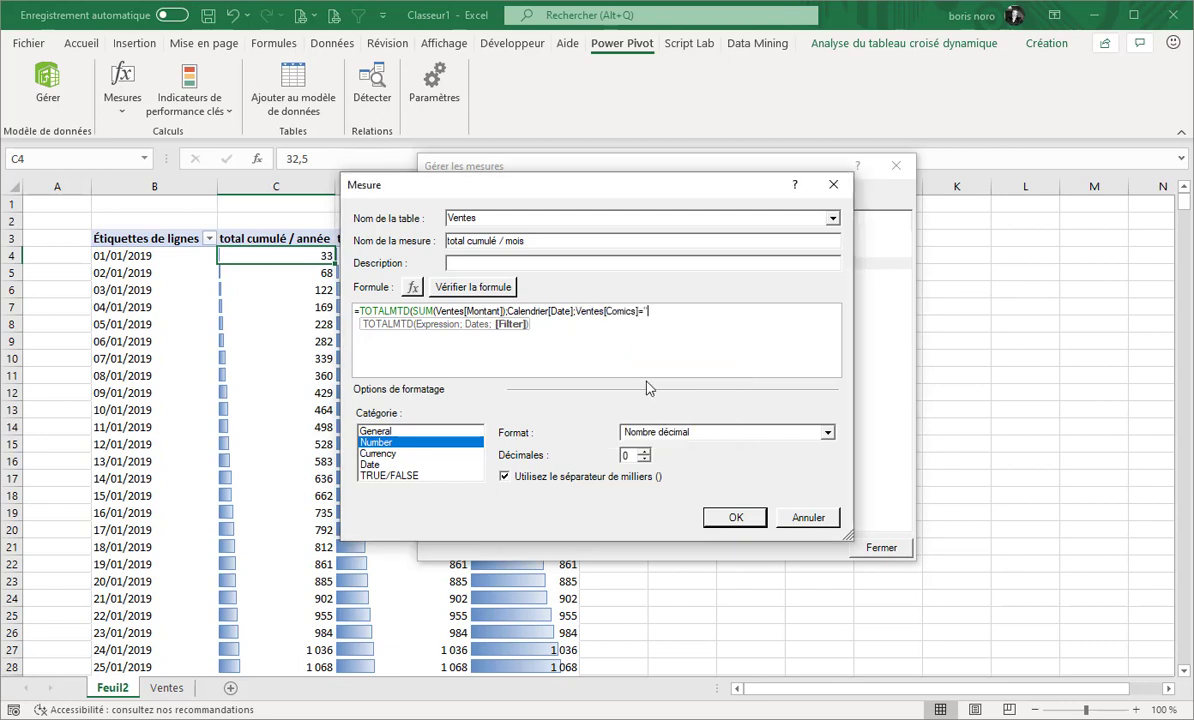
pyautogui.write('"Avenger")')
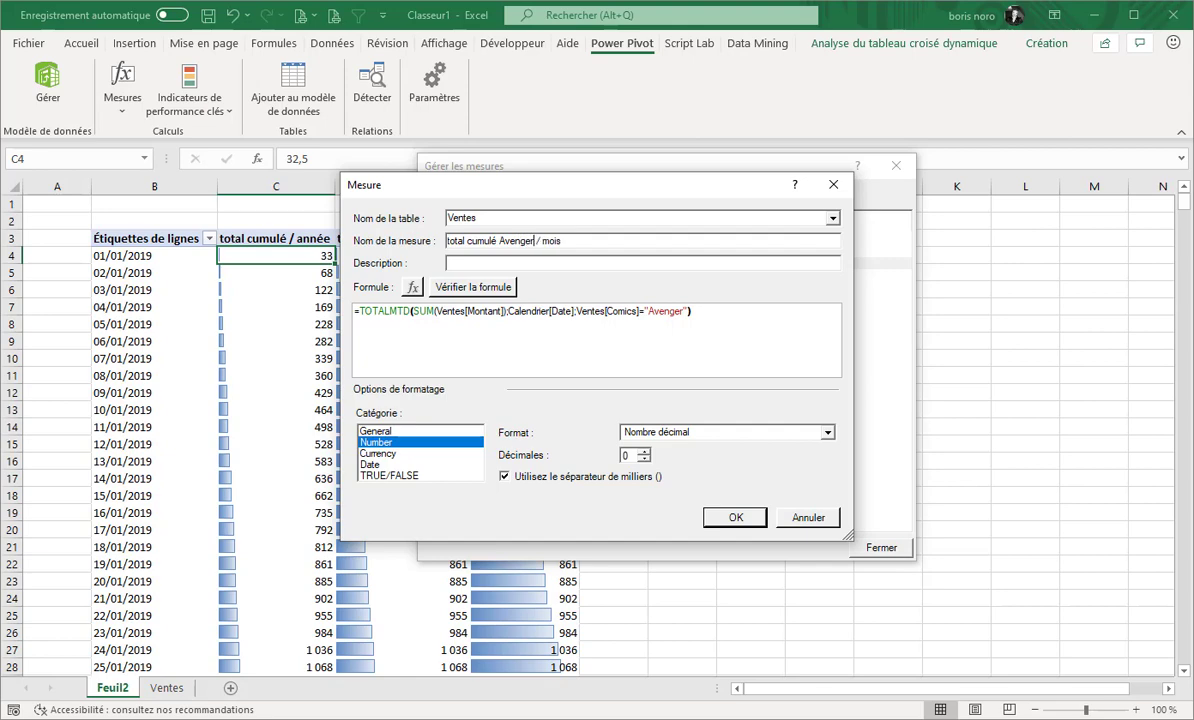
pyautogui.click(470, 287)
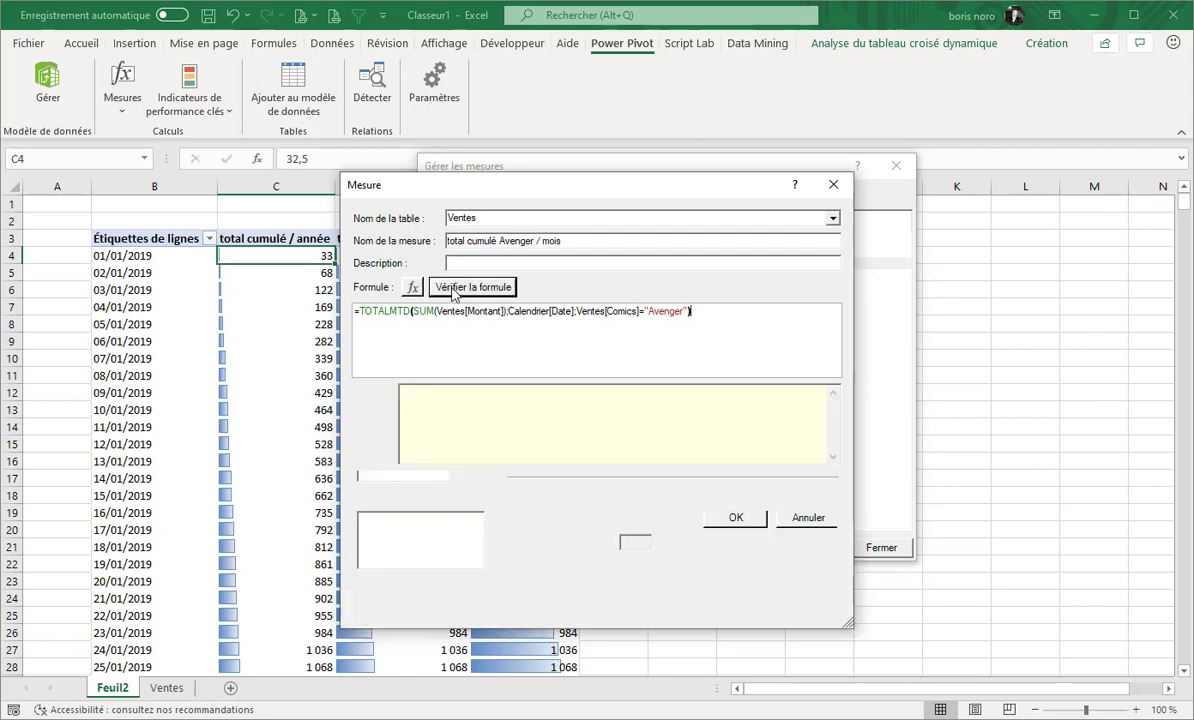
pyautogui.click(737, 605)
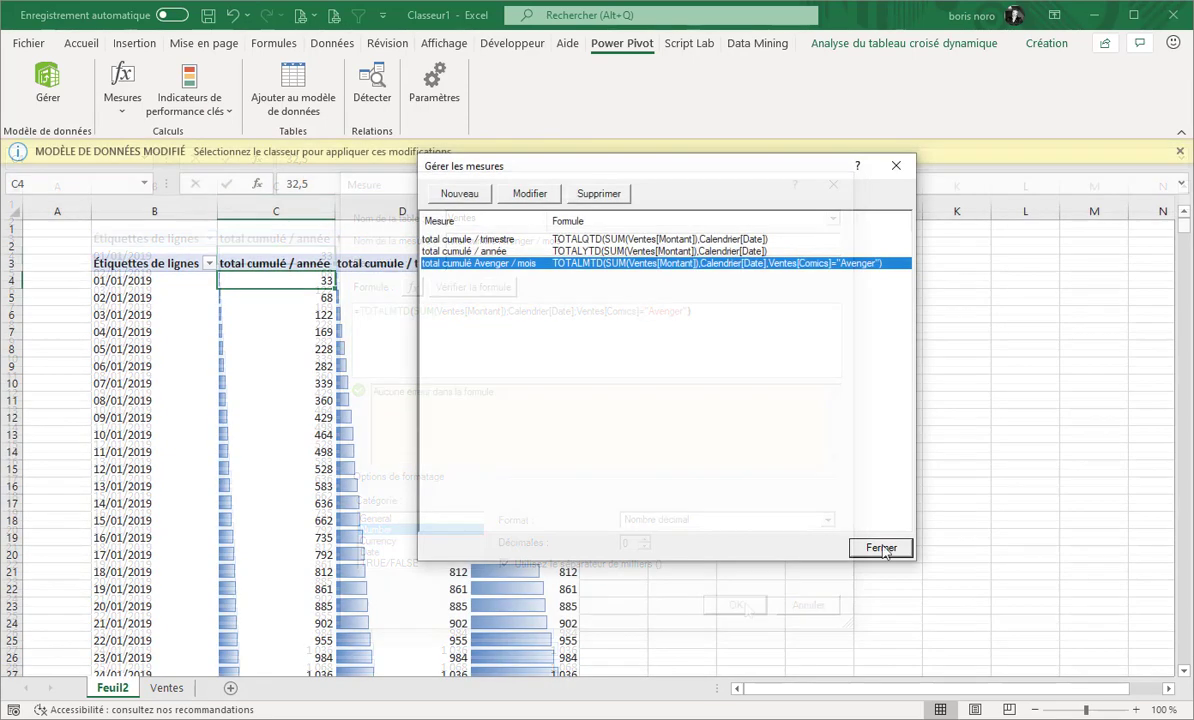
# Close the measure list, remove all three cumulative totals from the pivot table's values, and add back only total cumulé Avenger / mois
pyautogui.click(881, 547)
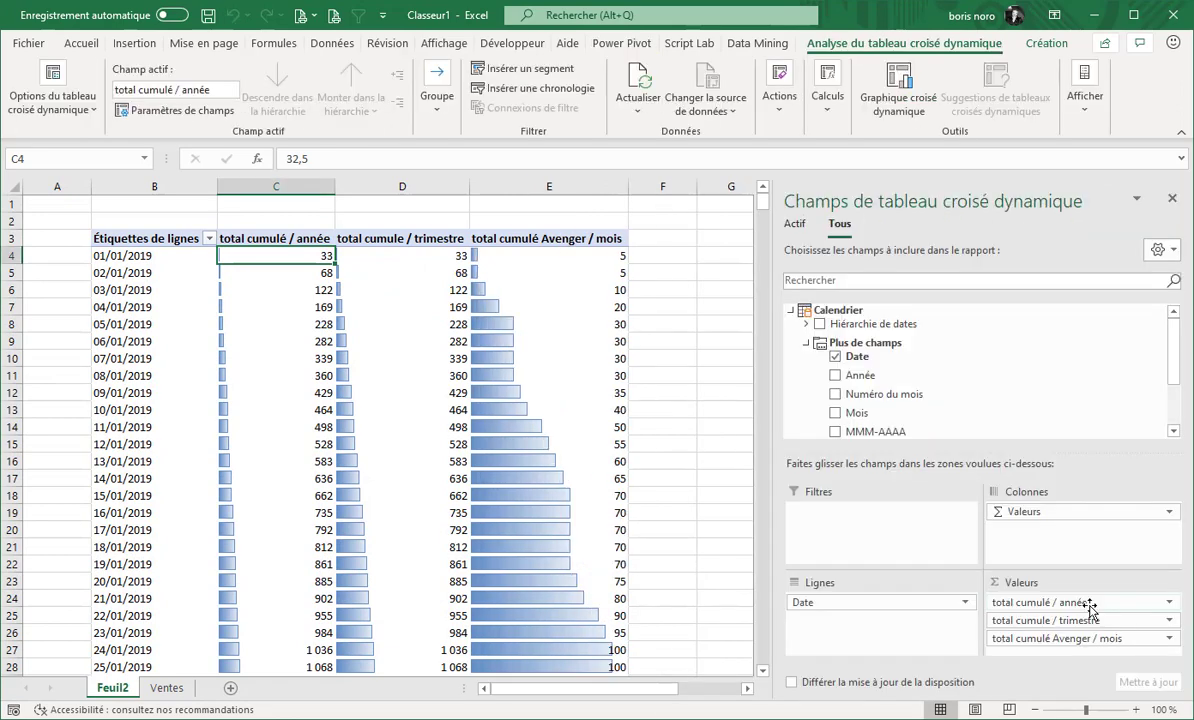
pyautogui.moveTo(1090, 607); pyautogui.dragTo(990, 380)
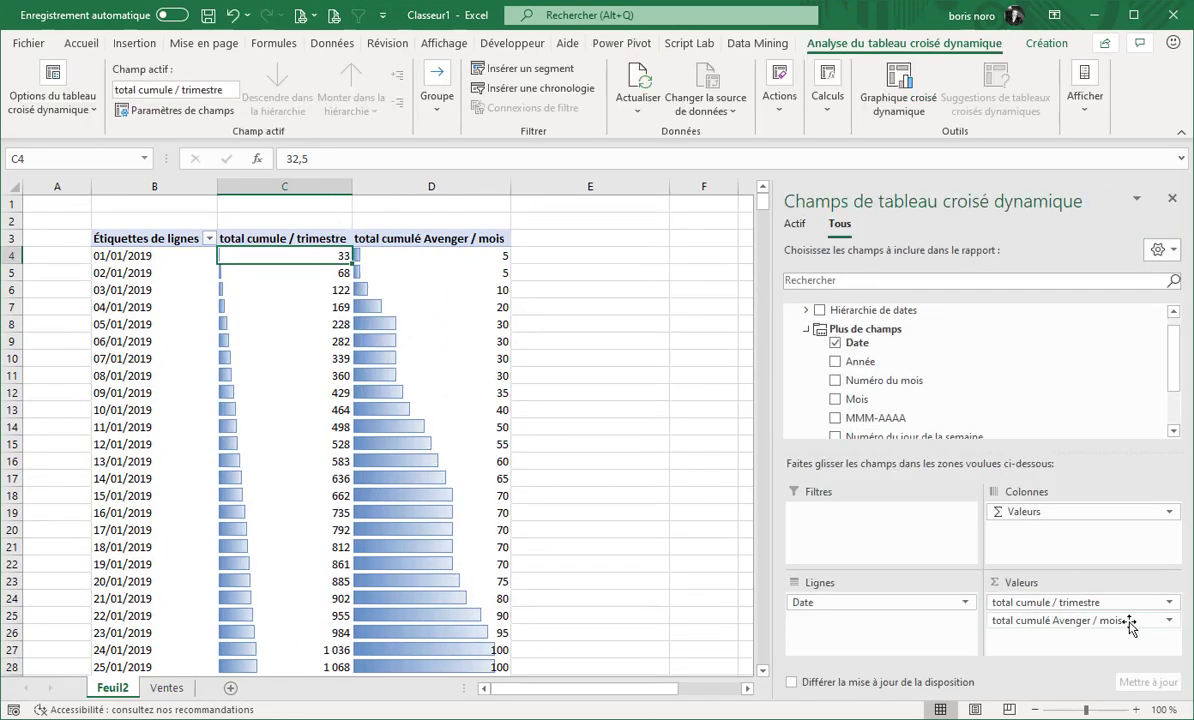
pyautogui.moveTo(1130, 625); pyautogui.dragTo(890, 405)
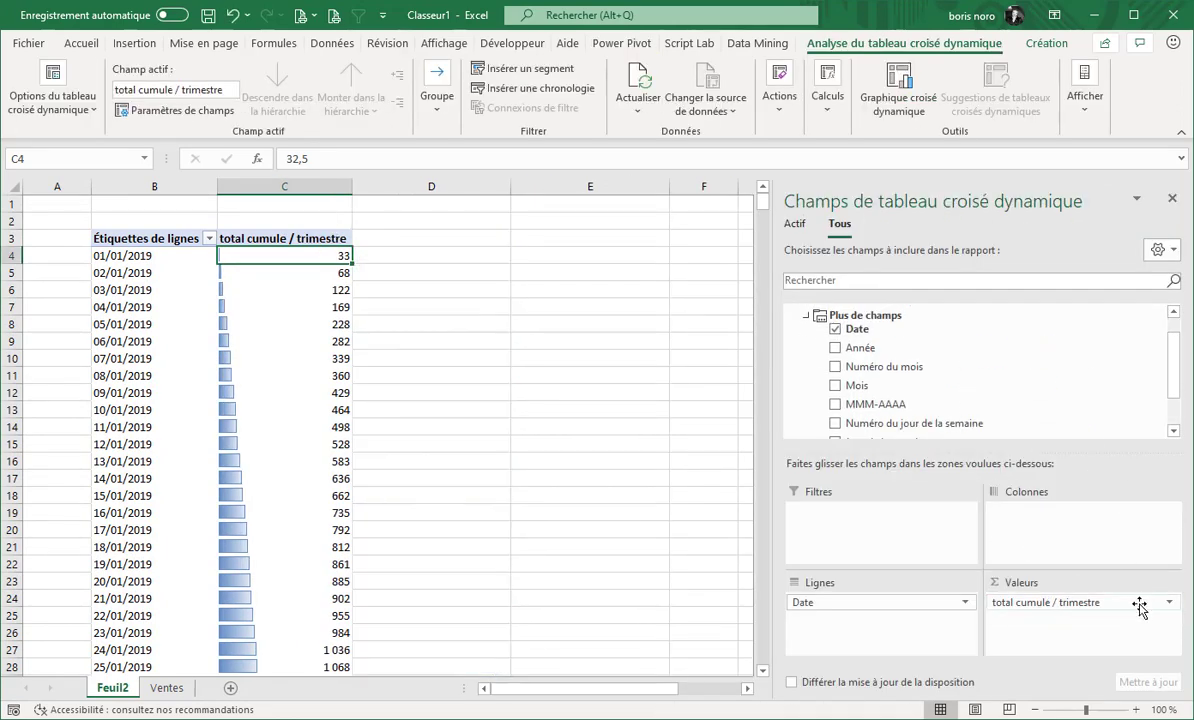
pyautogui.moveTo(1140, 609); pyautogui.dragTo(800, 400)
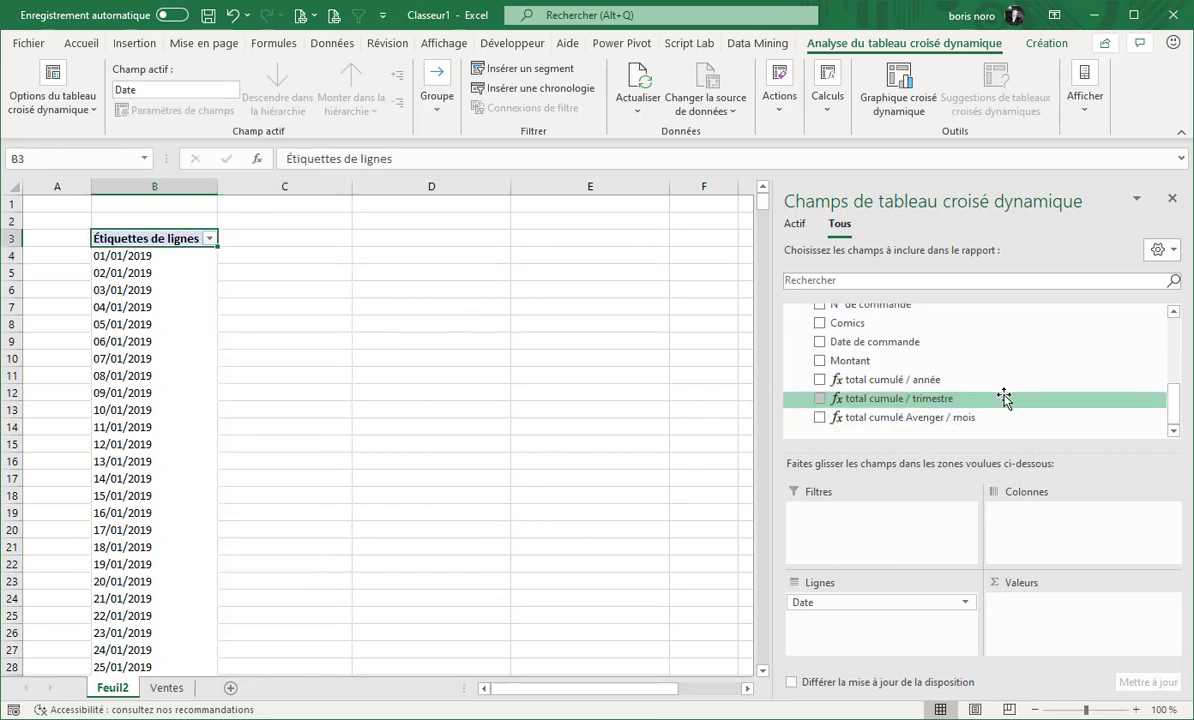
pyautogui.click(820, 420)
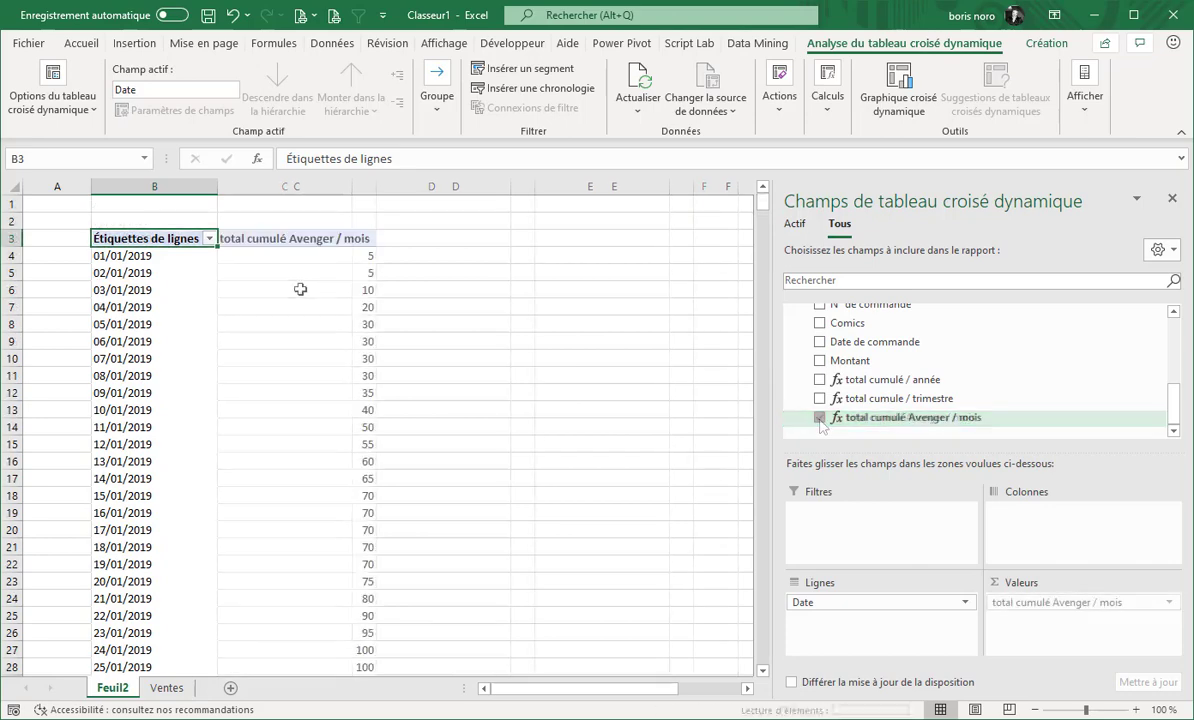
# Examine the total cumulé Avenger / mois values through January and select the 31/01/2019 total
pyautogui.scroll(-4, 334, 319)
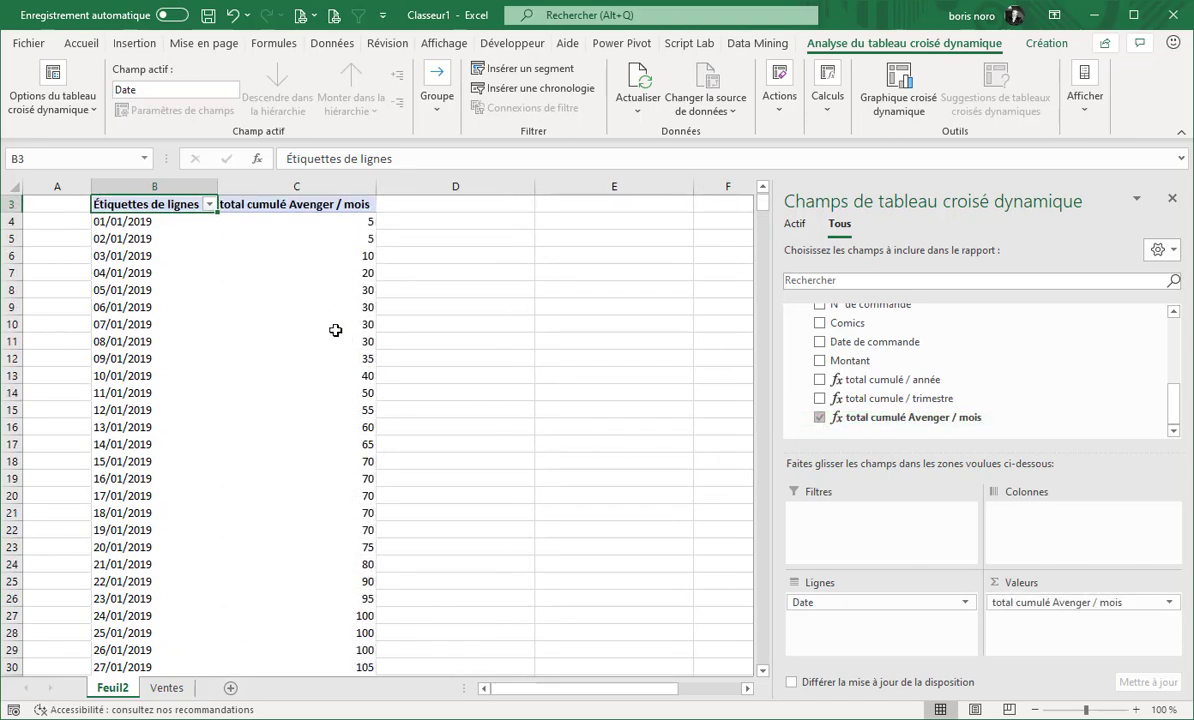
pyautogui.scroll(-1, 335, 330)
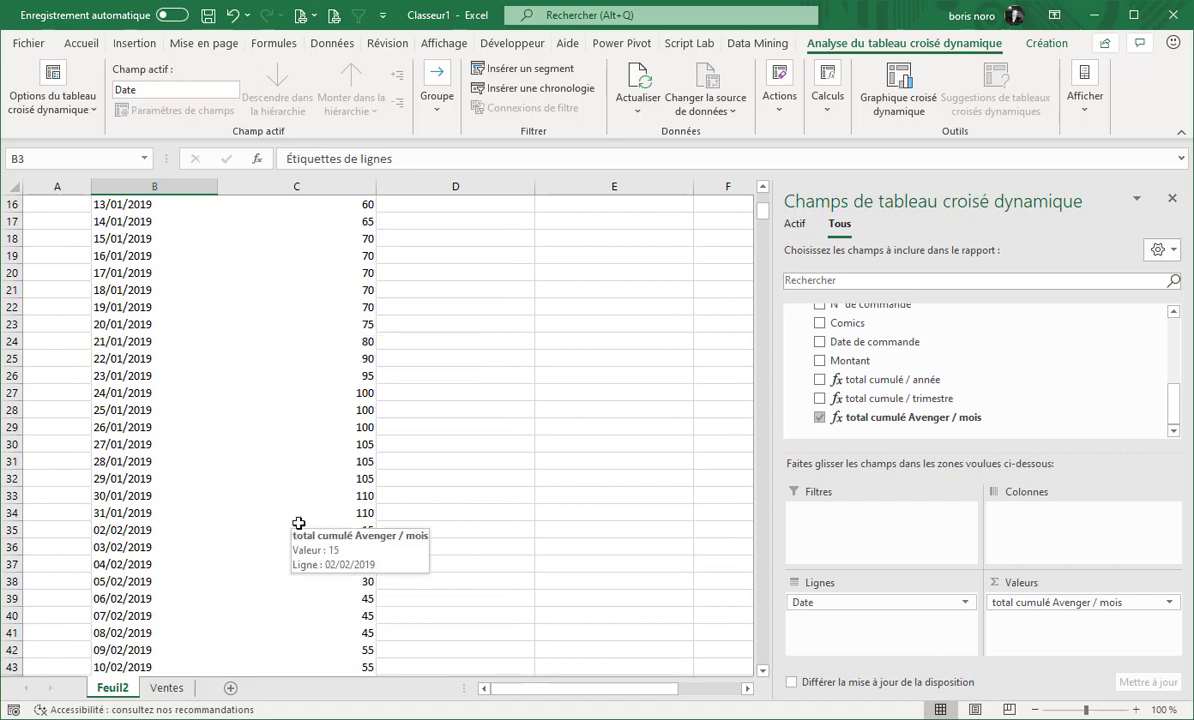
pyautogui.click(196, 511)
pyautogui.moveTo(196, 511); pyautogui.dragTo(272, 510)
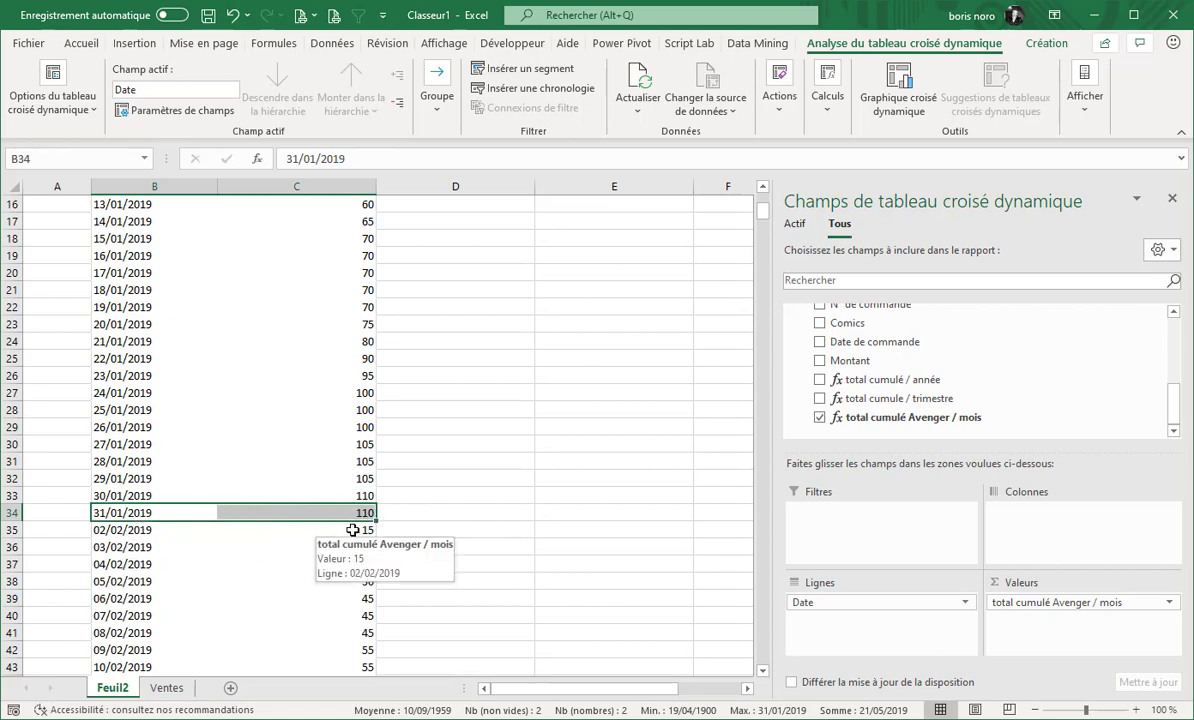
pyautogui.click(358, 514)
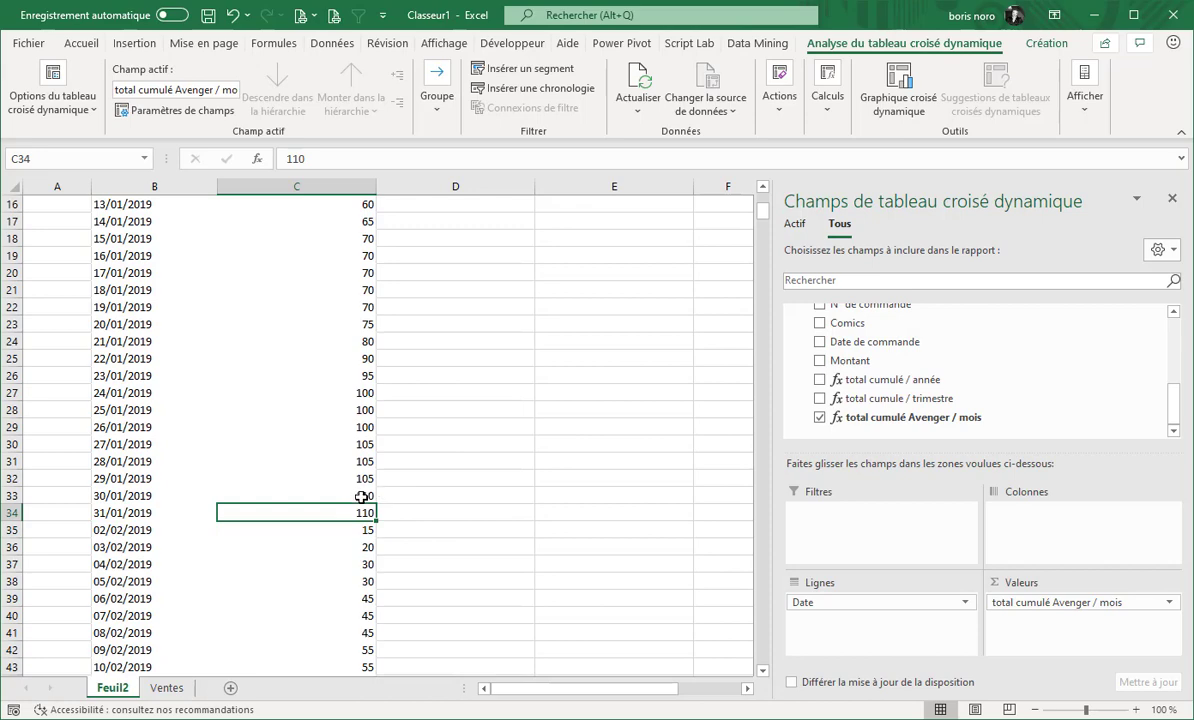
# Filter the Comics column on the Ventes sheet to Avenger and select the January 2019 Montant values to check their sum
pyautogui.click(168, 688)
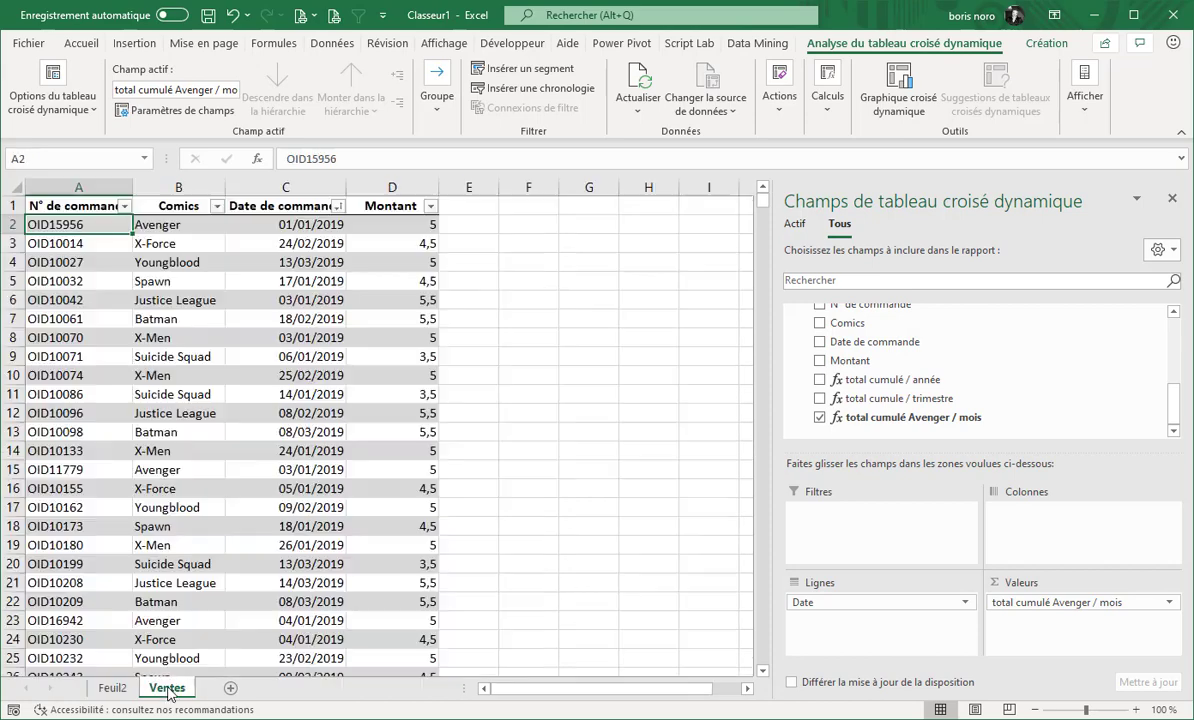
pyautogui.click(216, 207)
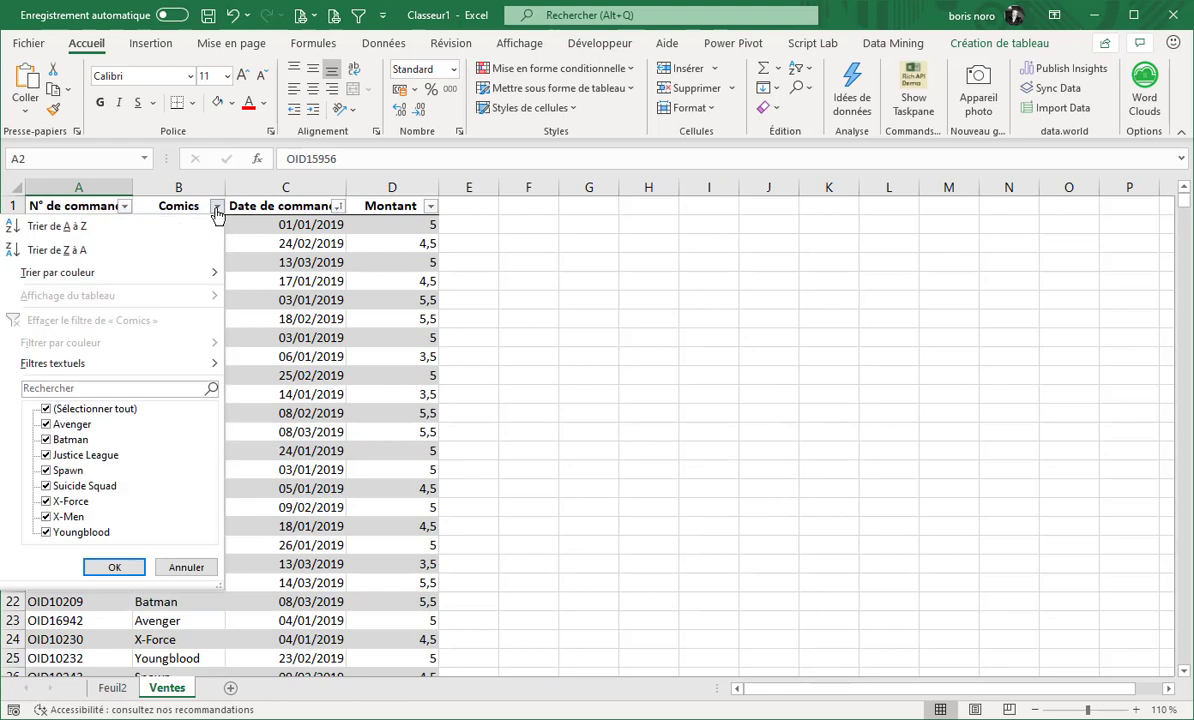
pyautogui.click(45, 409)
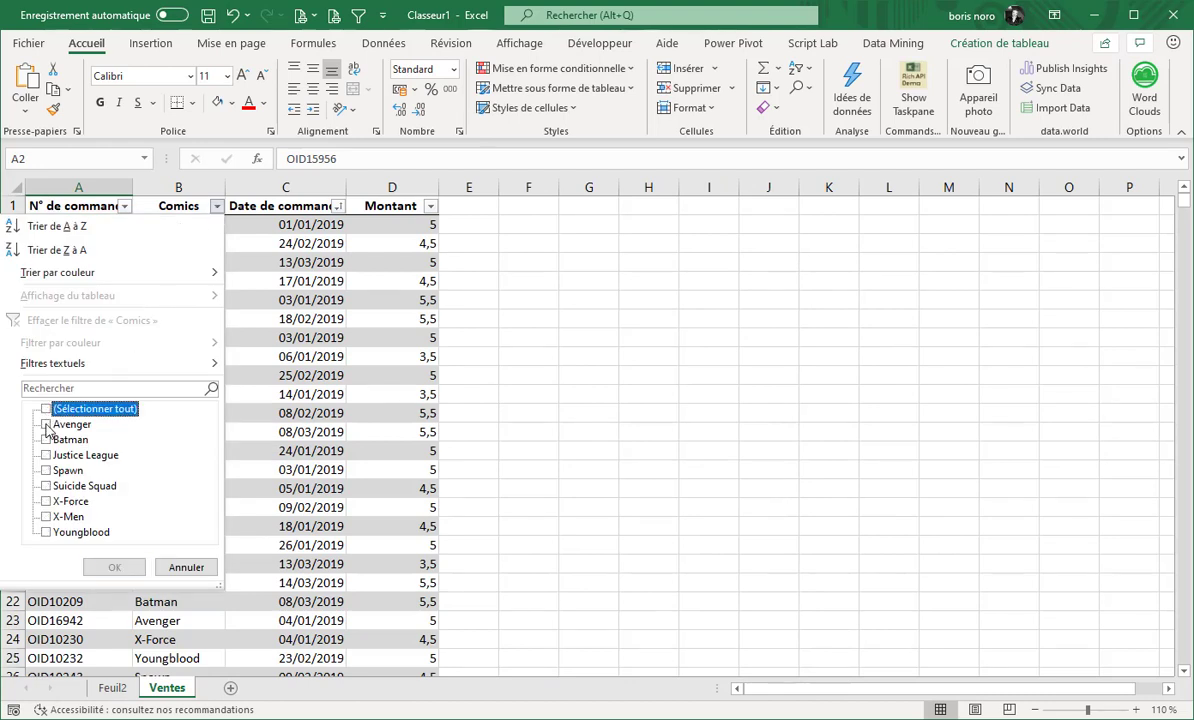
pyautogui.click(46, 424)
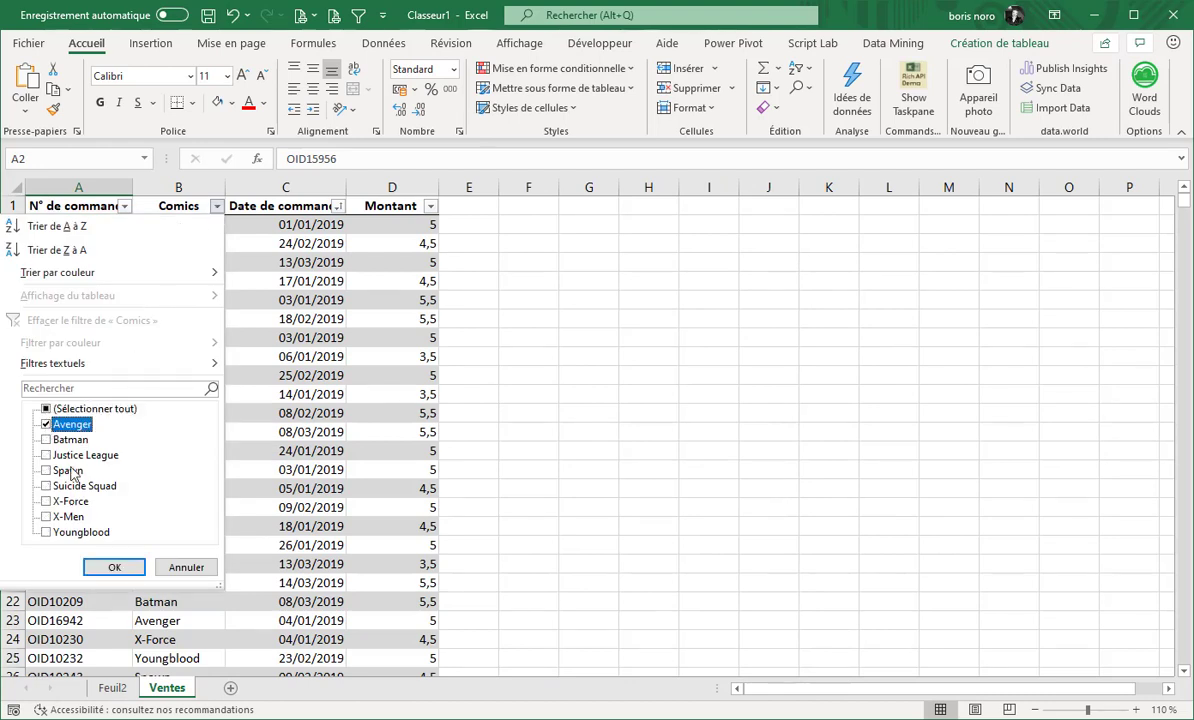
pyautogui.click(114, 567)
pyautogui.moveTo(400, 224); pyautogui.dragTo(419, 461)
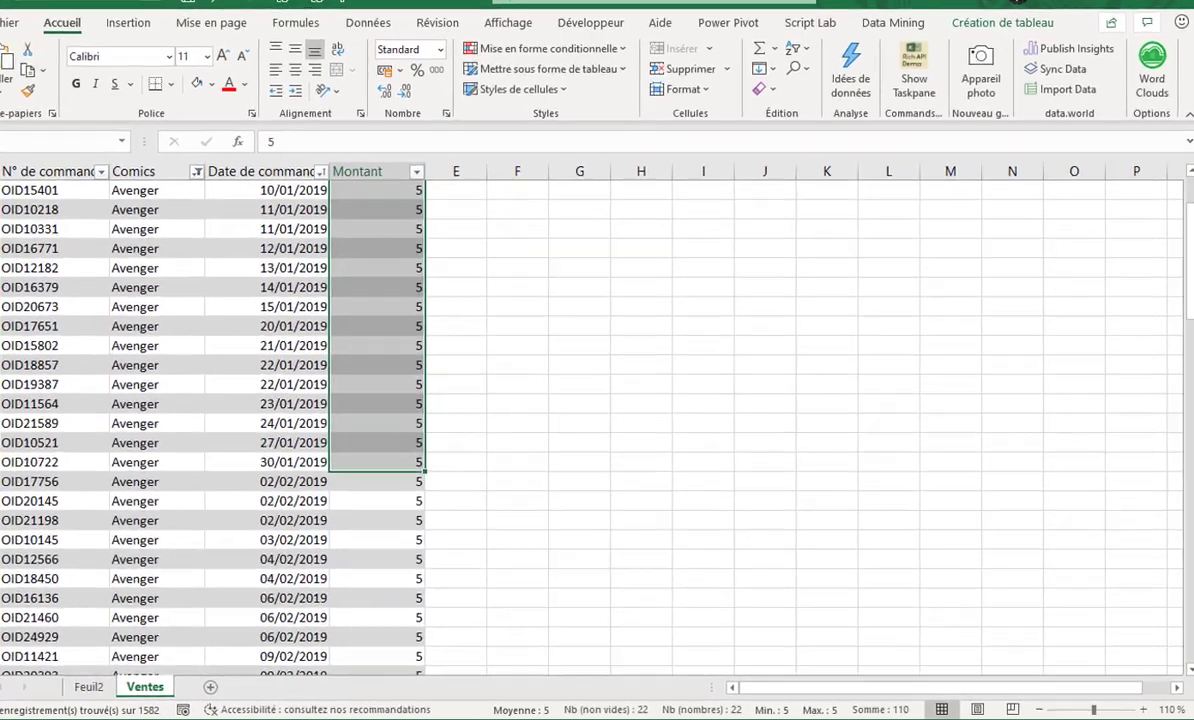